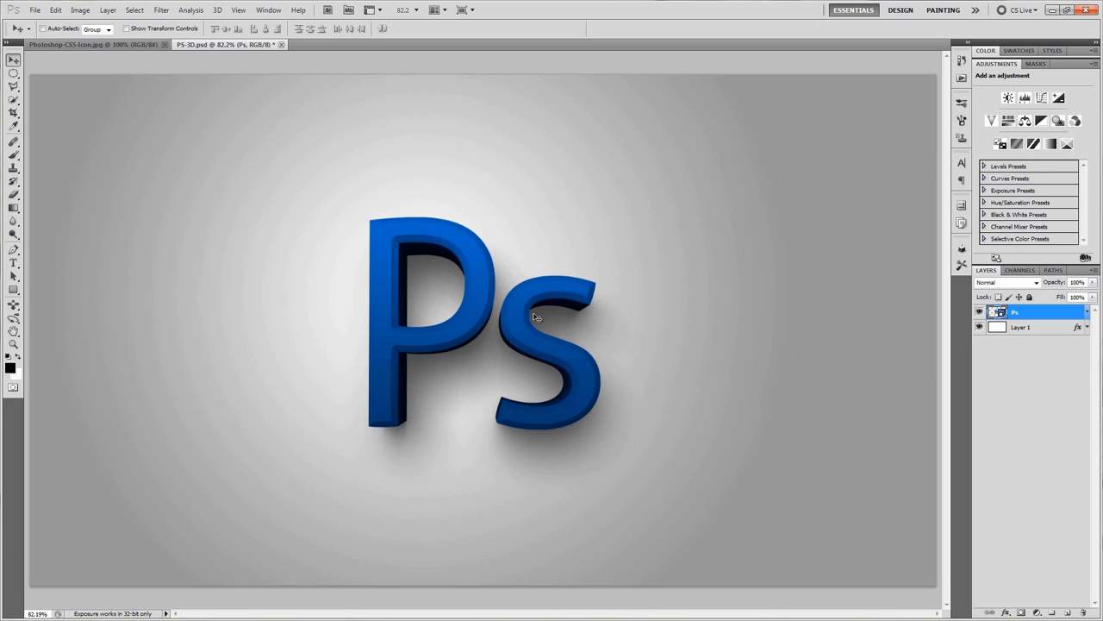
# Step: Create a new 1920 × 1080 pixel document at 72 pixels/inch in 8-bit RGB Color with White background contents
pyautogui.click(35, 10)
pyautogui.click(45, 23)
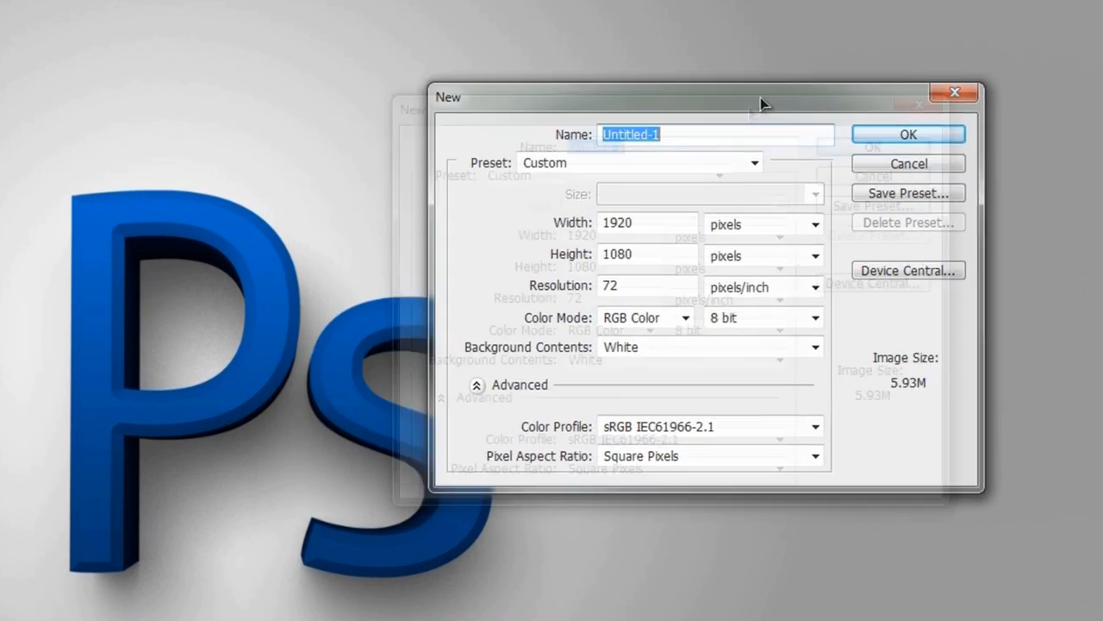
pyautogui.moveTo(760, 104); pyautogui.dragTo(859, 15)
pyautogui.click(756, 166)
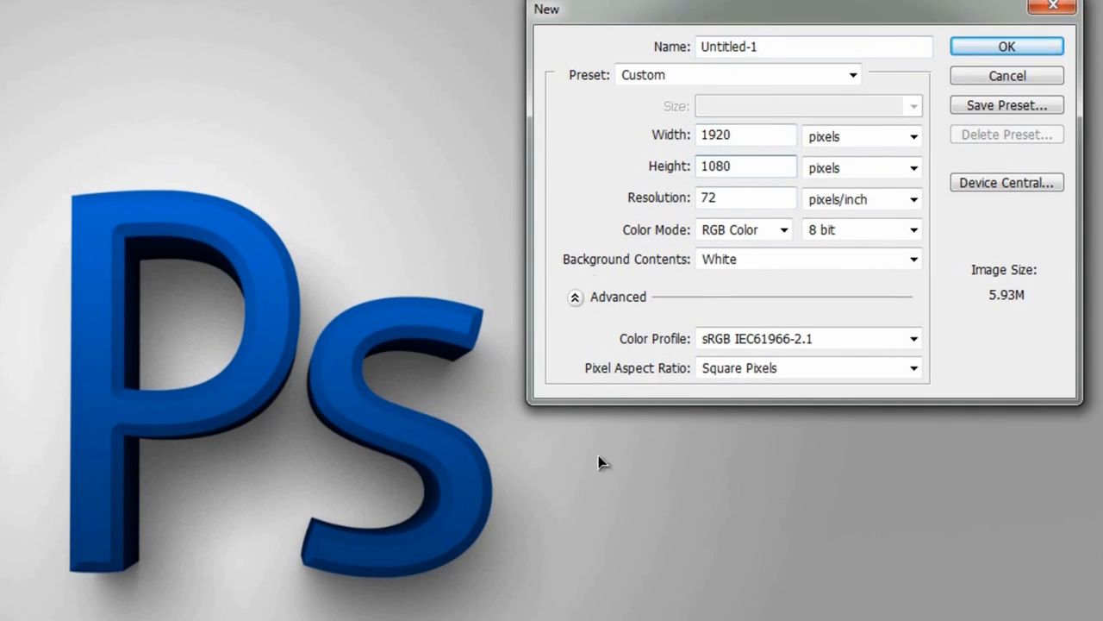
pyautogui.click(752, 129)
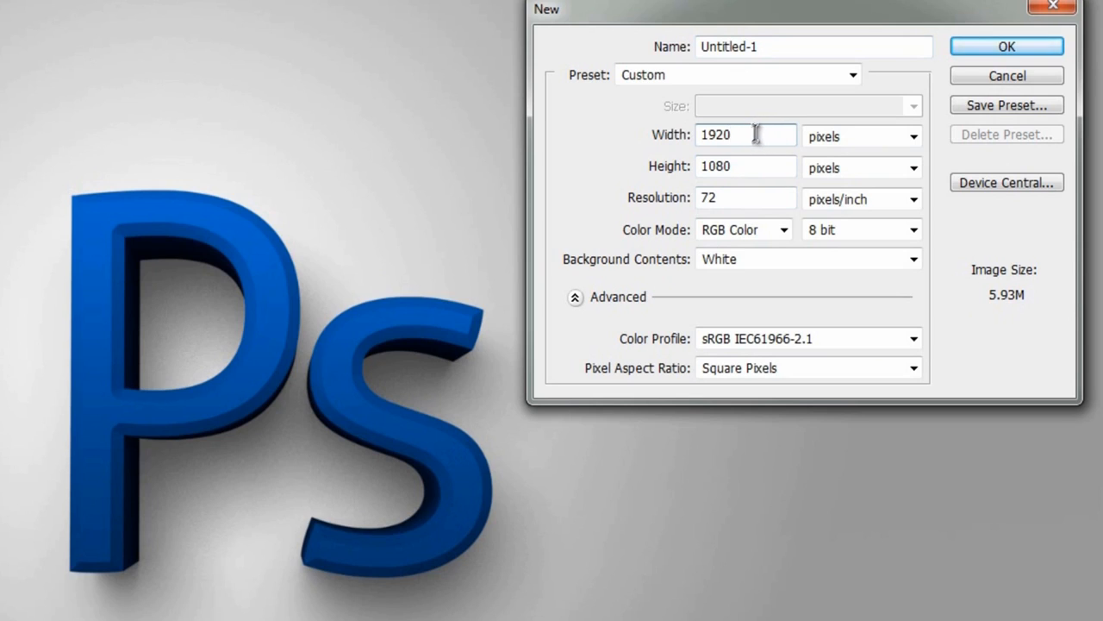
pyautogui.doubleClick(759, 136)
pyautogui.doubleClick(755, 164)
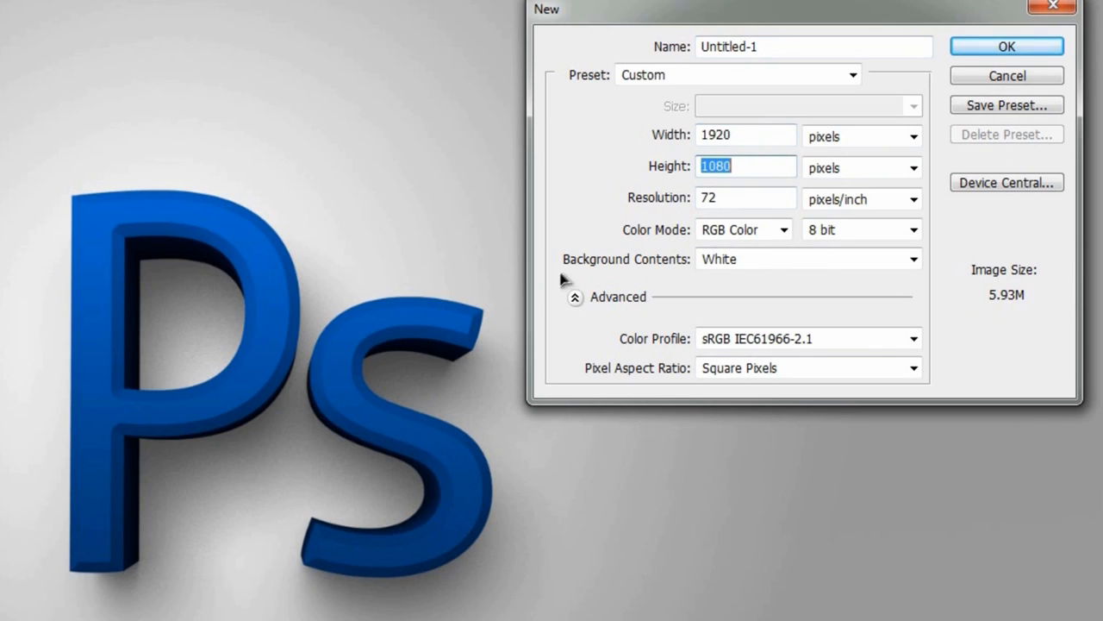
pyautogui.click(752, 260)
pyautogui.click(752, 277)
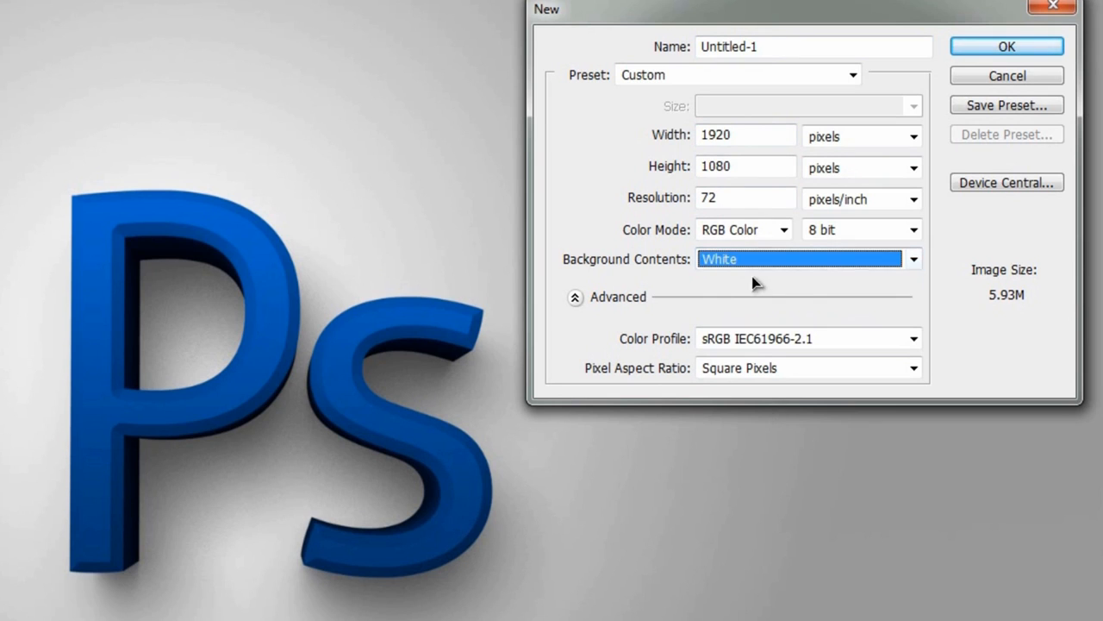
pyautogui.click(1000, 48)
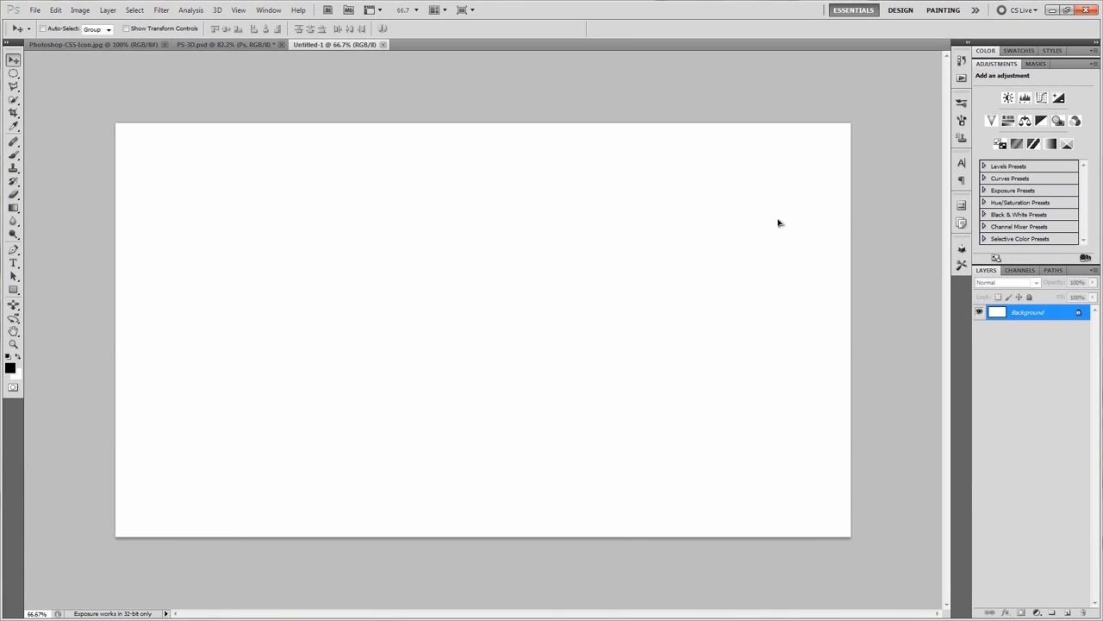
# Step: Convert the locked Background into a regular editable layer, keeping the default layer settings
pyautogui.hotkey('ctrl', '0')
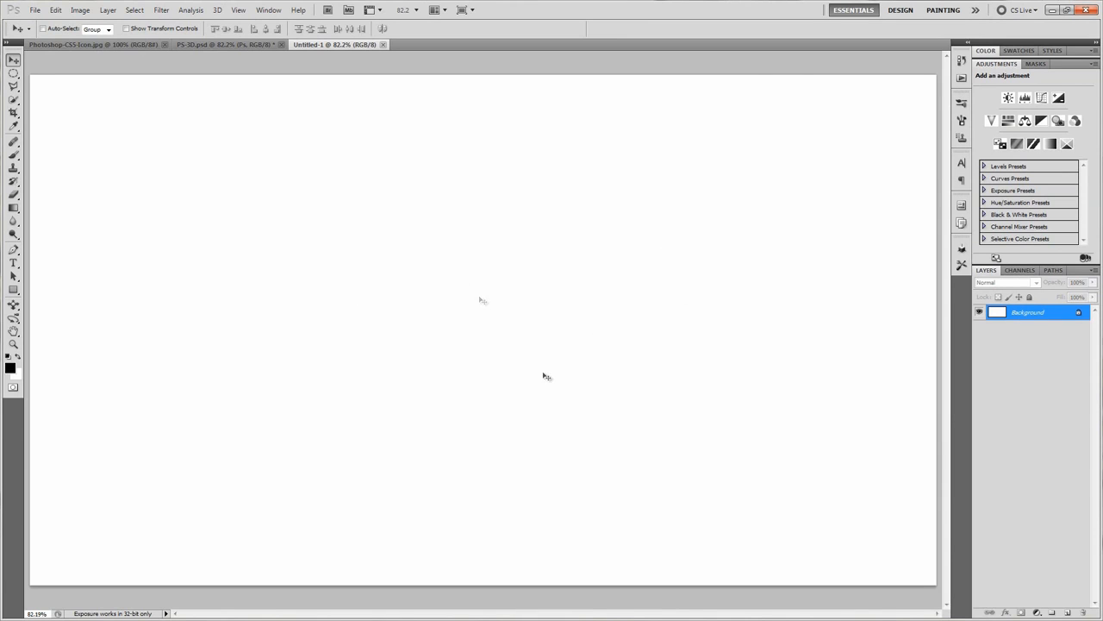
pyautogui.doubleClick(1023, 314)
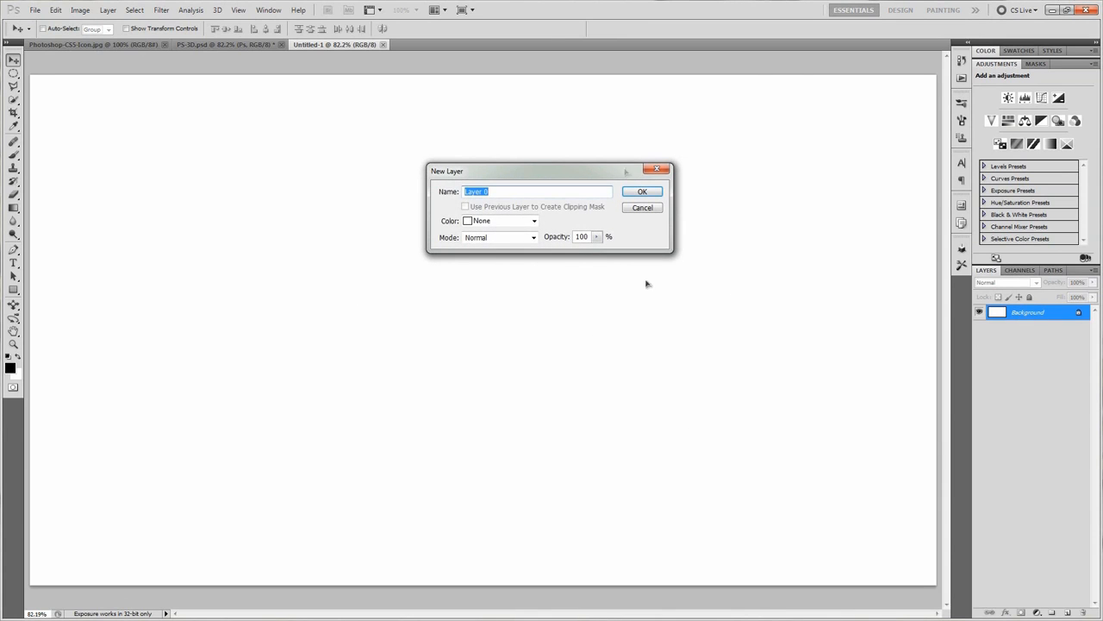
pyautogui.click(658, 191)
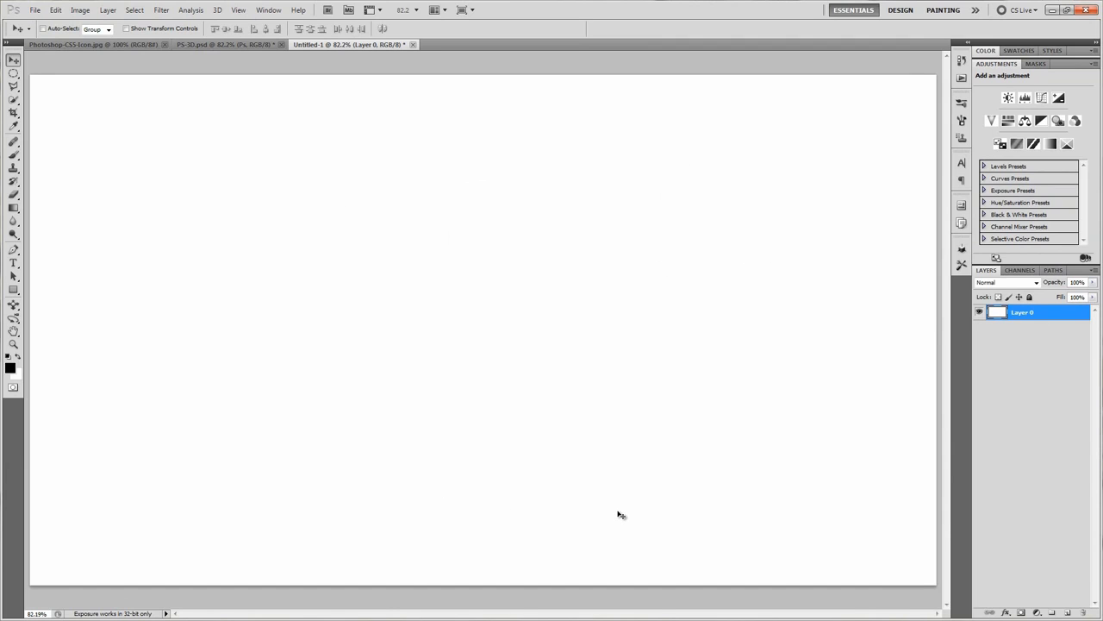
# Step: Add a Gradient Overlay to the white layer, reversing the black-to-white gradient and using the Radial style
pyautogui.click(1006, 612)
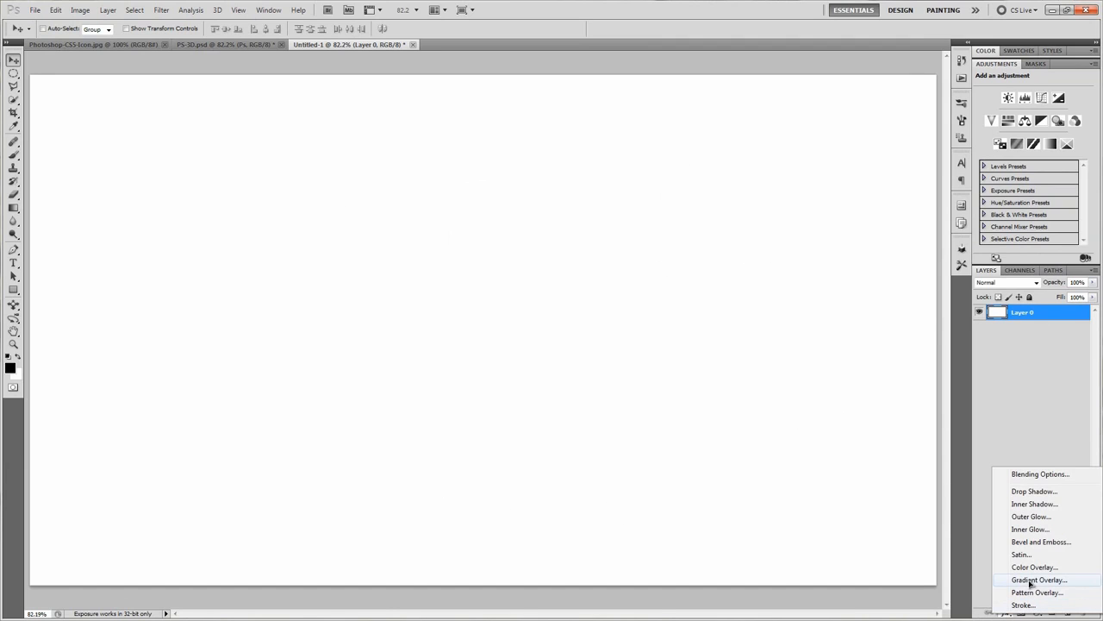
pyautogui.click(1037, 582)
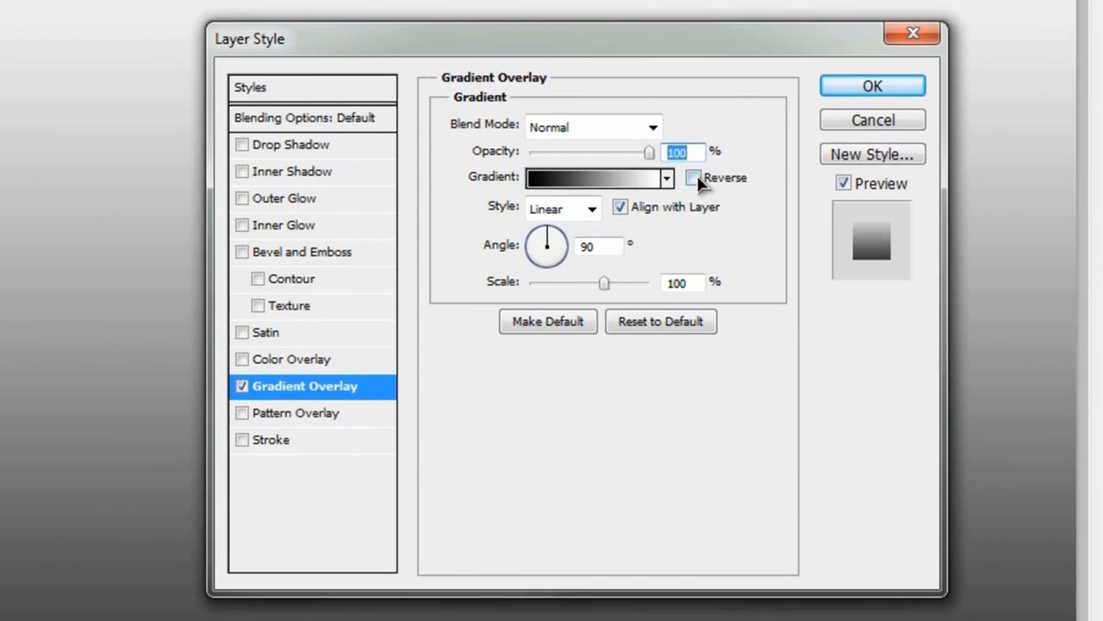
pyautogui.click(714, 188)
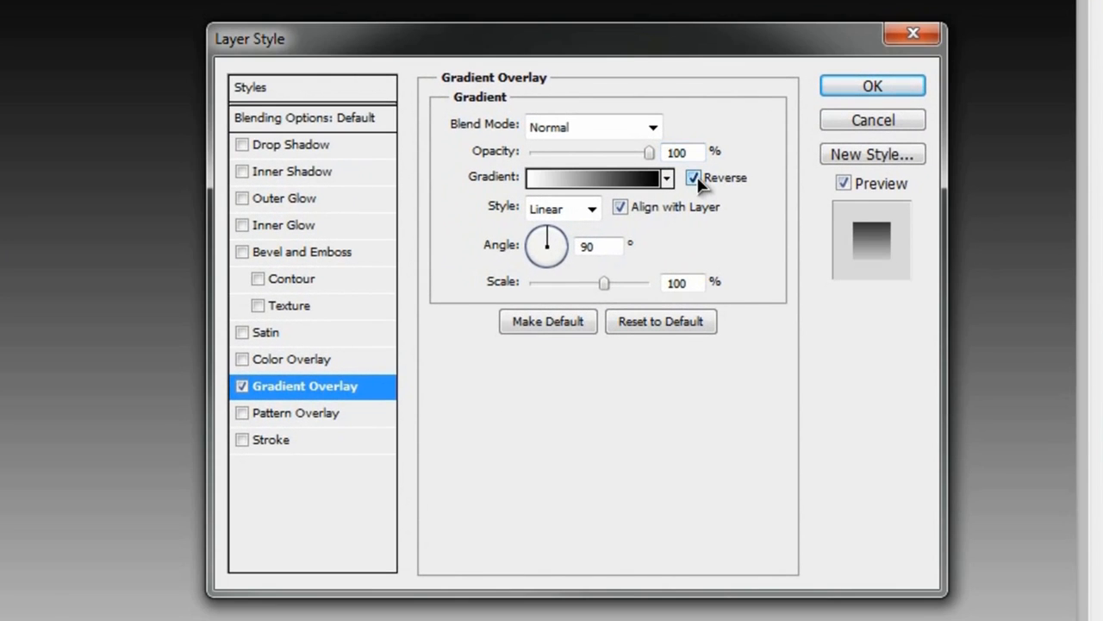
pyautogui.click(583, 209)
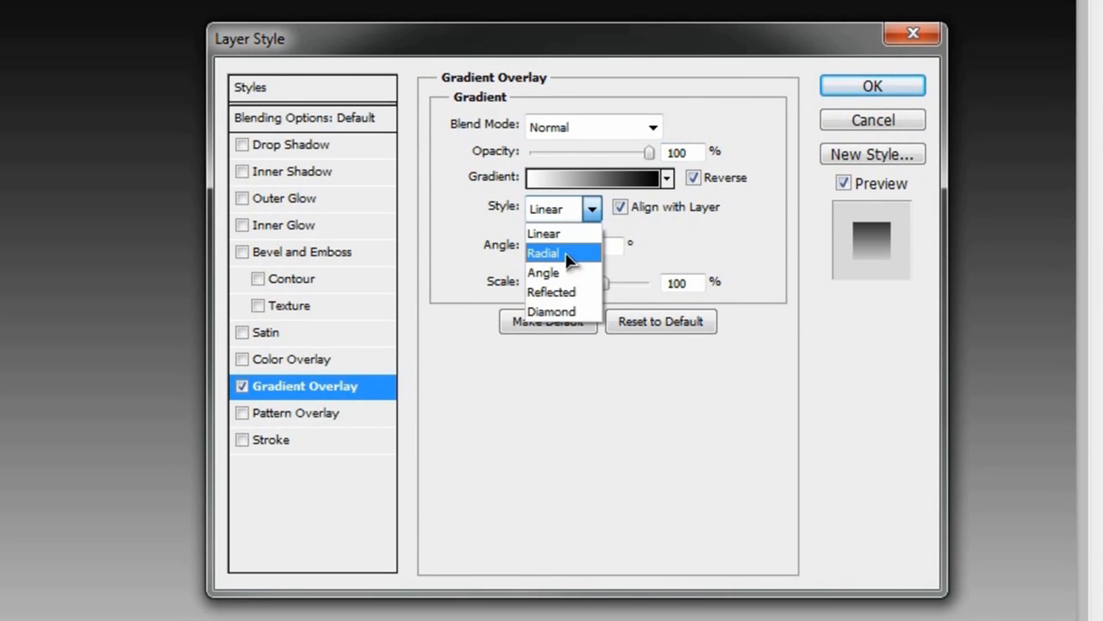
pyautogui.click(569, 256)
# Step: Set the gradient overlay's scale to 150% and opacity to 40%, apply it and collapse the layer's effects list
pyautogui.moveTo(603, 282); pyautogui.dragTo(719, 285)
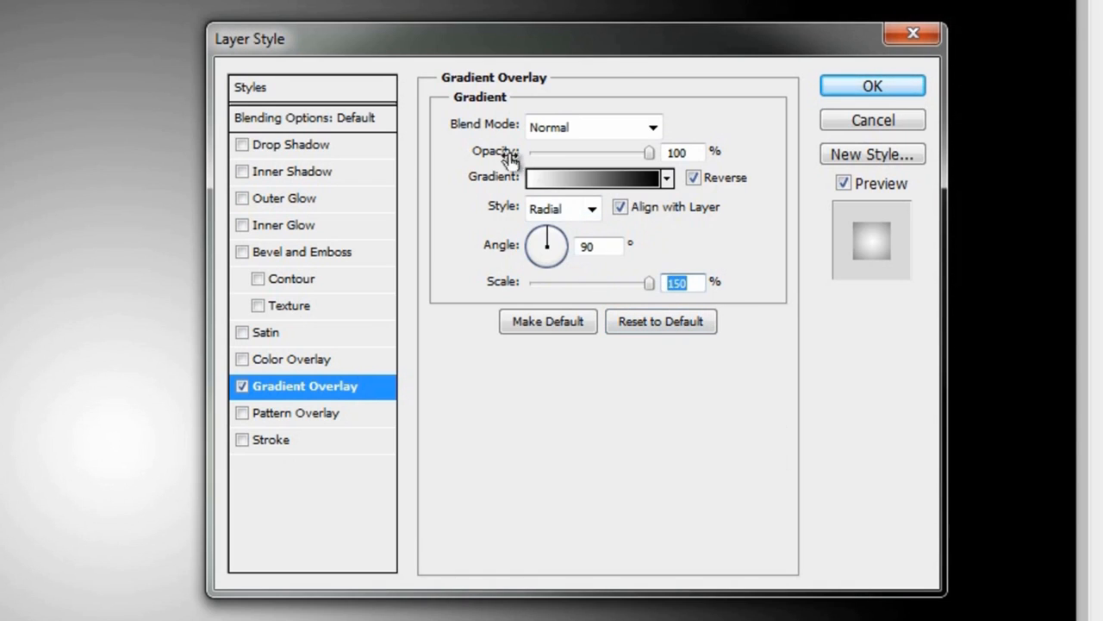
pyautogui.click(649, 153)
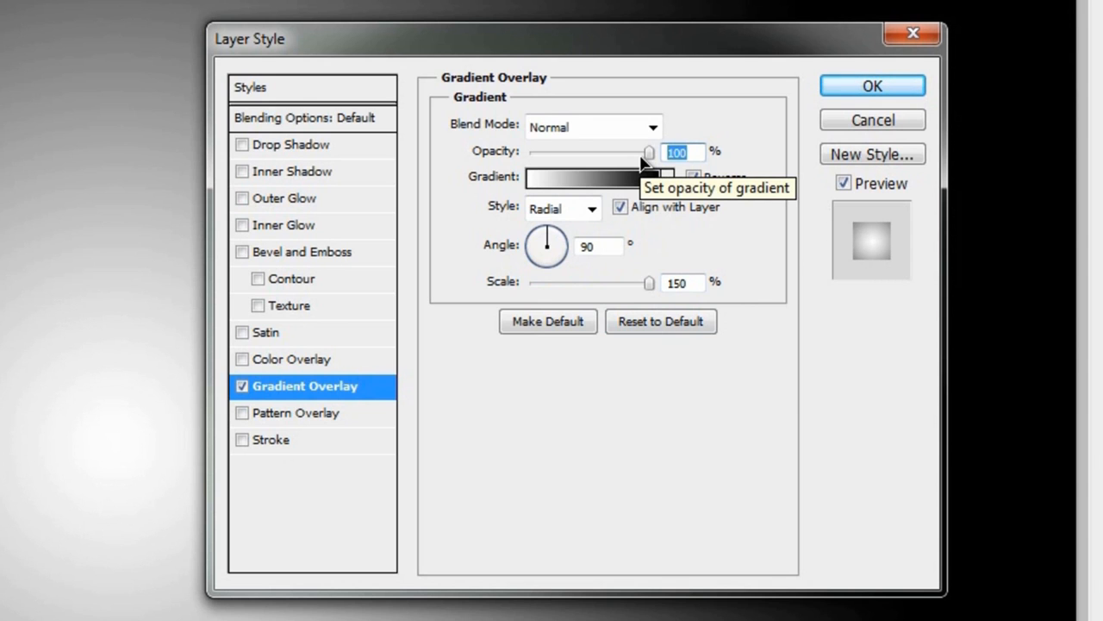
pyautogui.write('40')
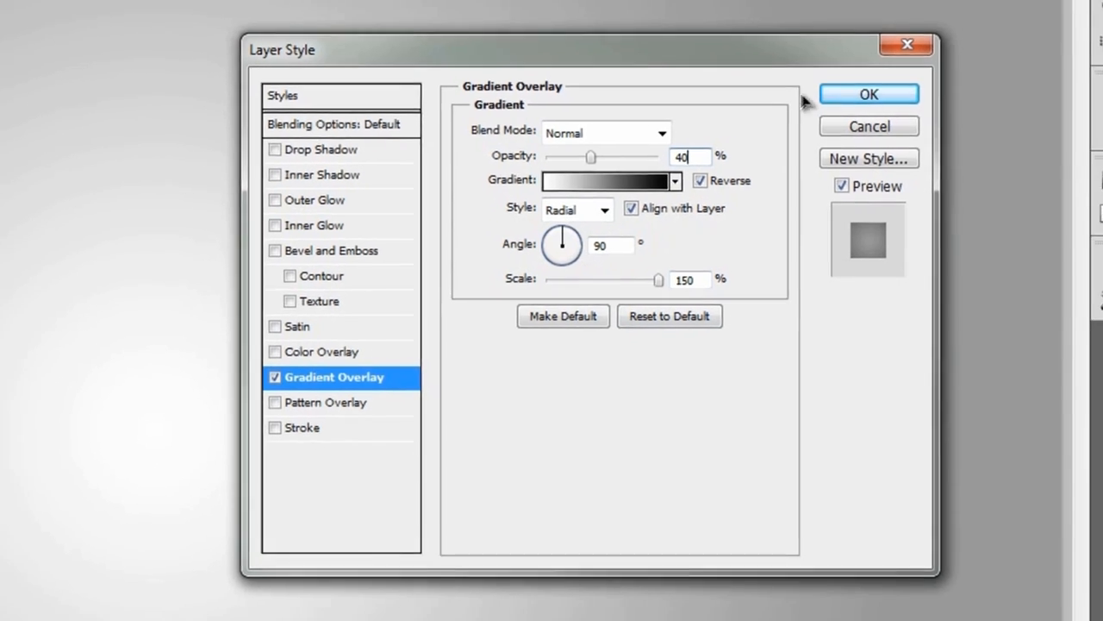
pyautogui.click(863, 98)
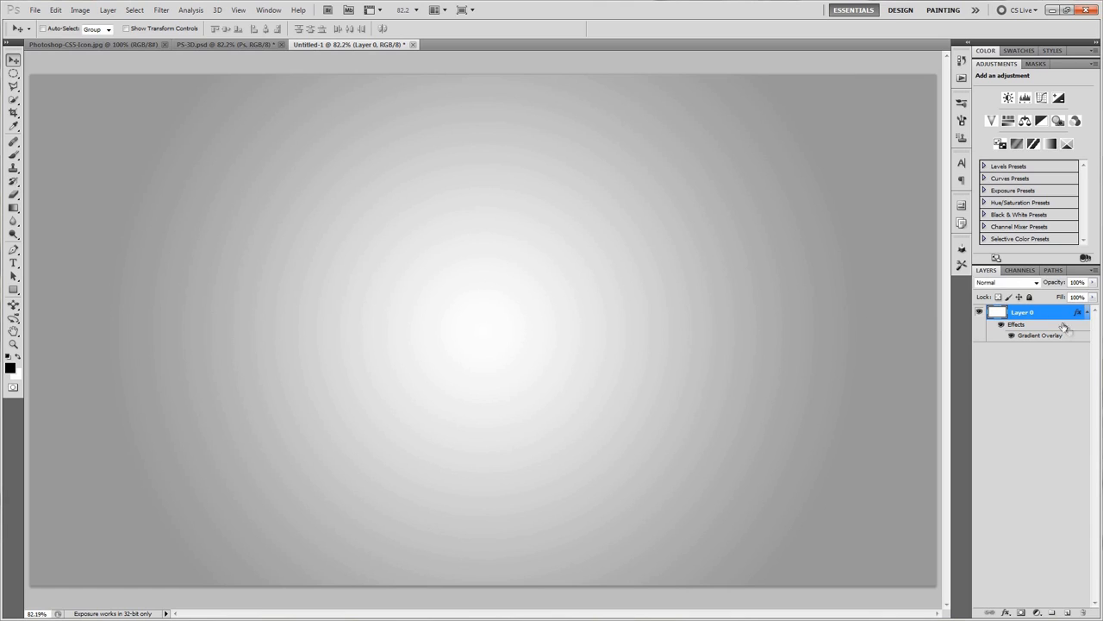
pyautogui.click(1087, 312)
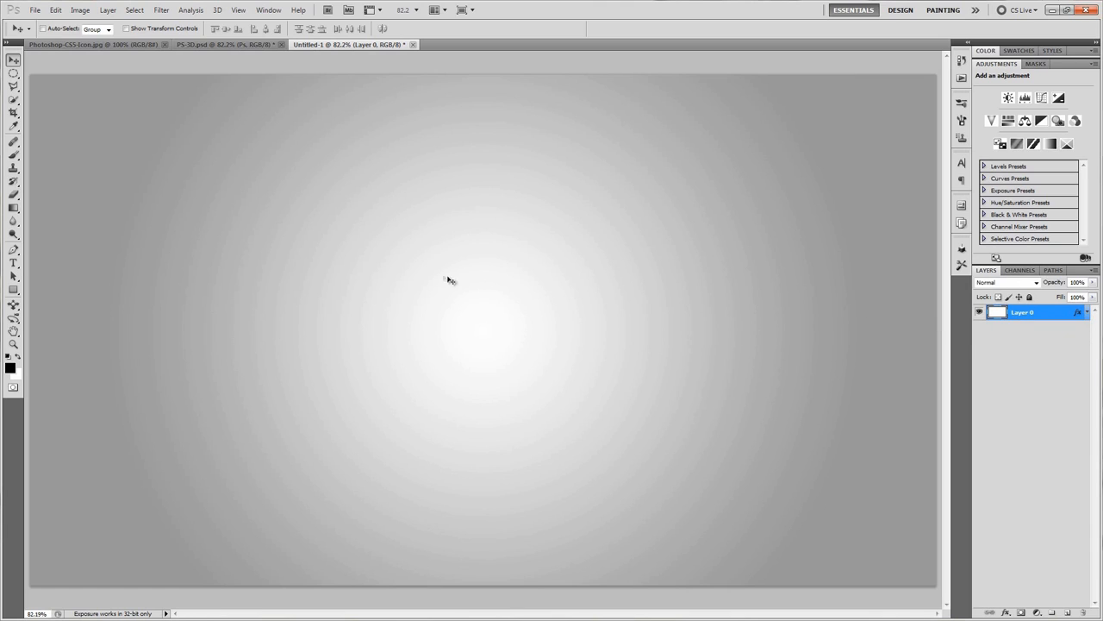
# Step: Add the text "Ps" in black Aller Regular at 700 pt and position it around the middle of the canvas
pyautogui.press('t')
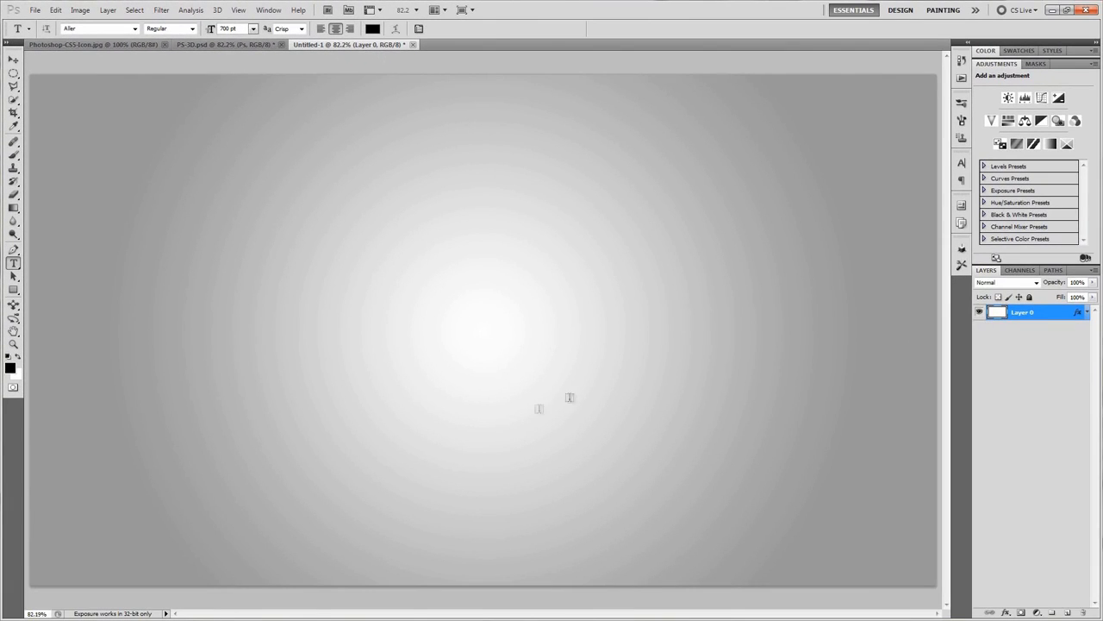
pyautogui.click(472, 373)
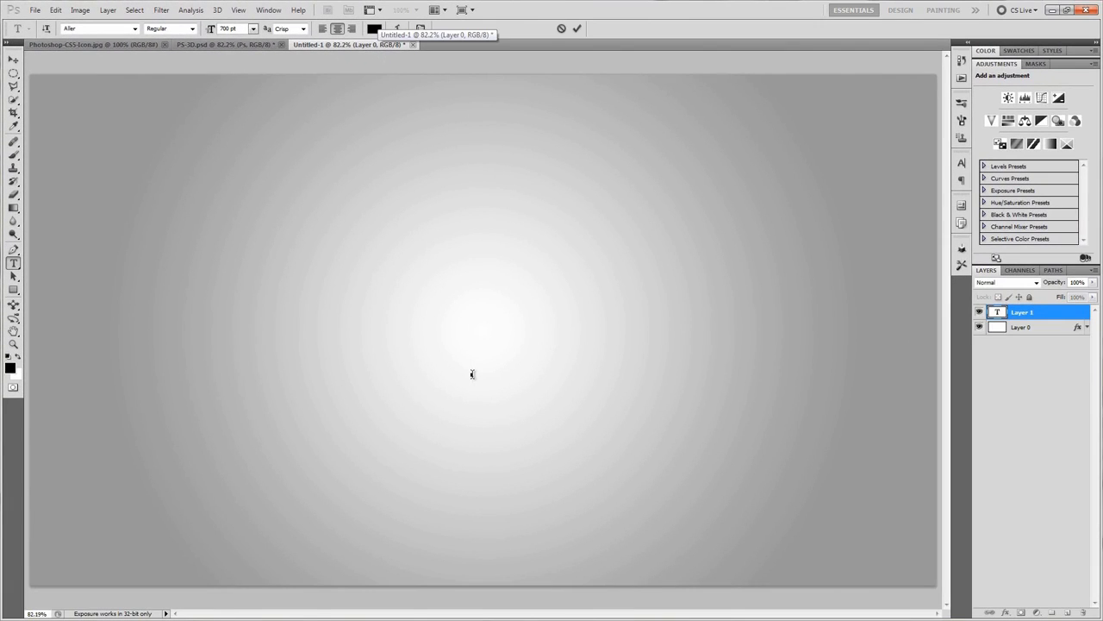
pyautogui.write('P')
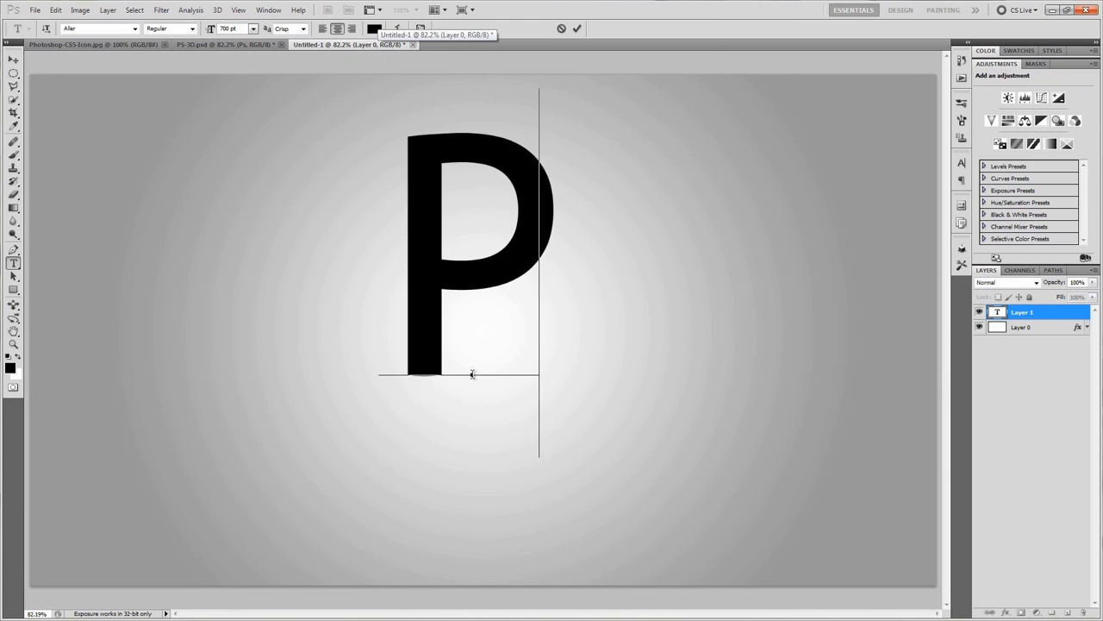
pyautogui.write('s')
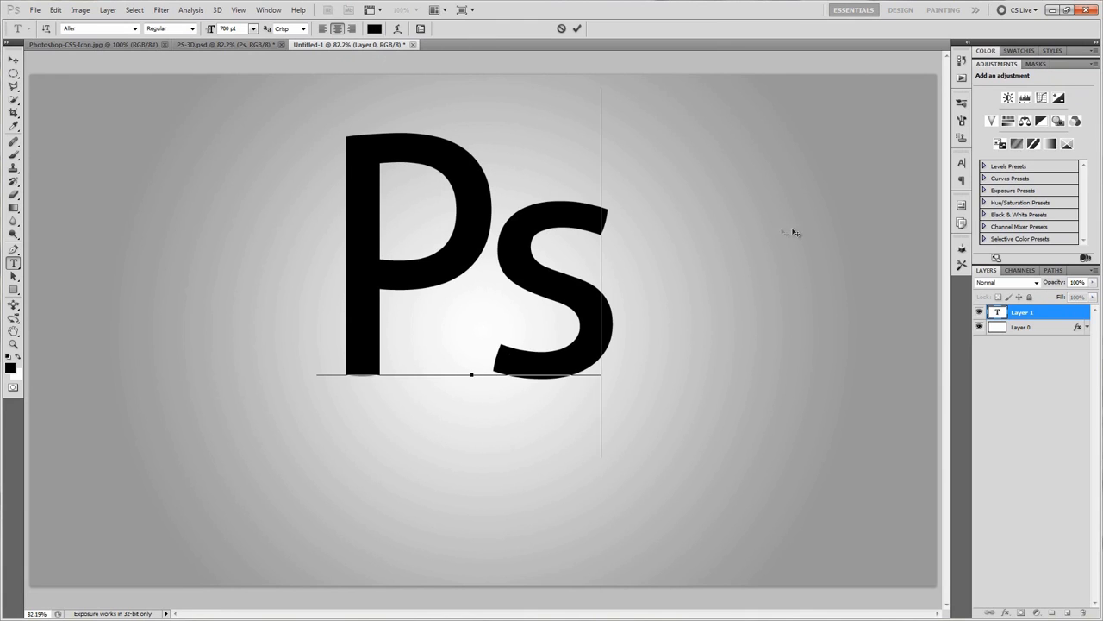
pyautogui.moveTo(815, 193); pyautogui.dragTo(827, 256)
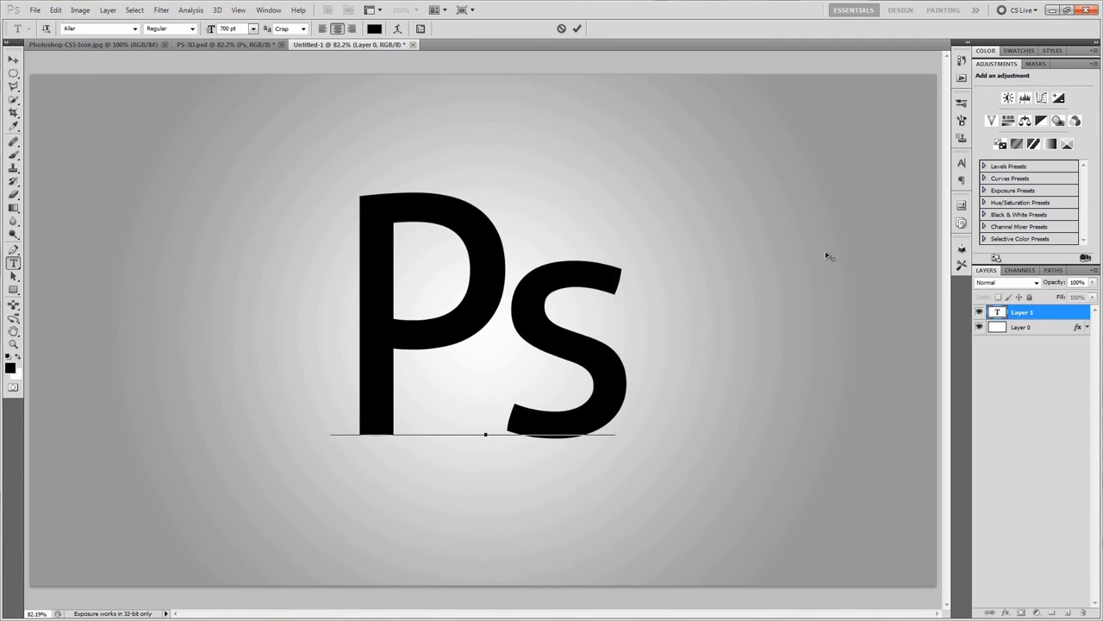
pyautogui.click(578, 29)
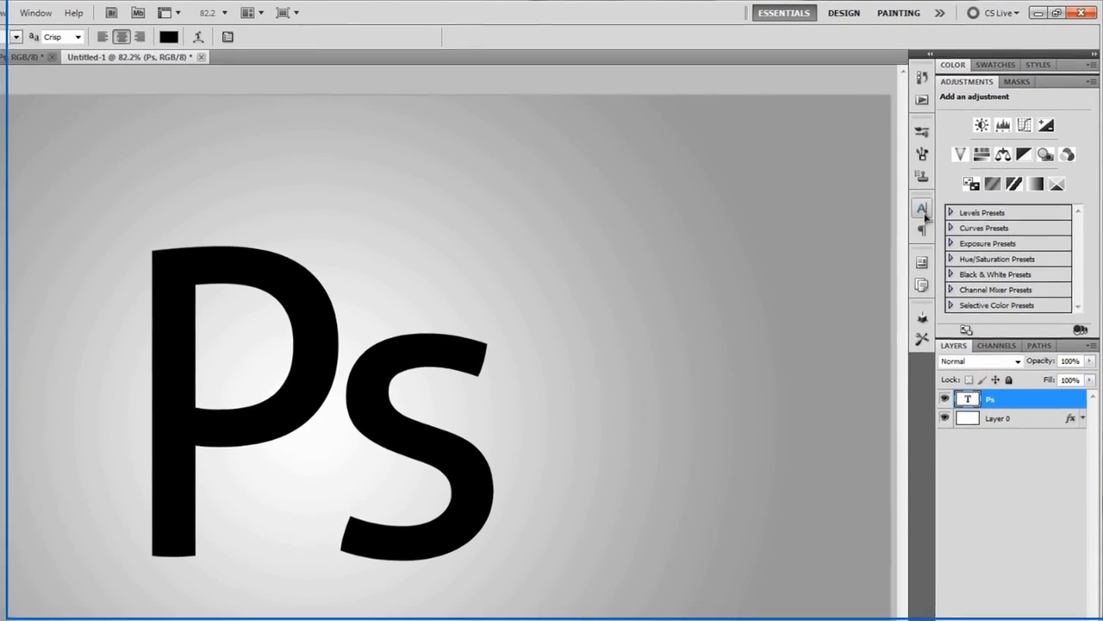
# Step: Set the tracking of the Ps text to -80 in the character settings
pyautogui.click(962, 164)
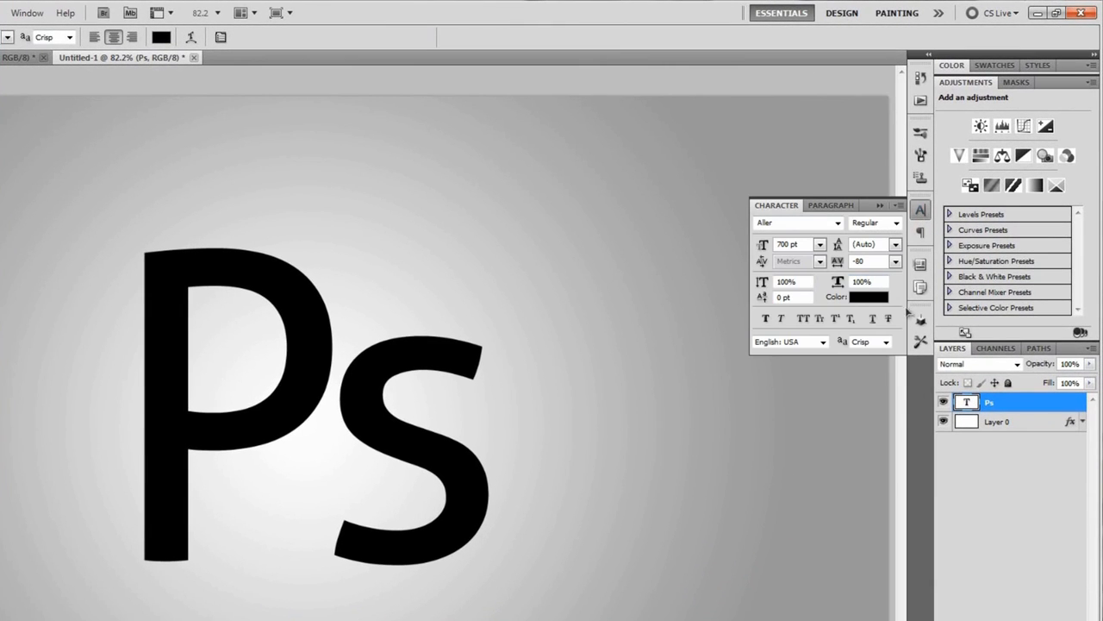
pyautogui.click(28, 13)
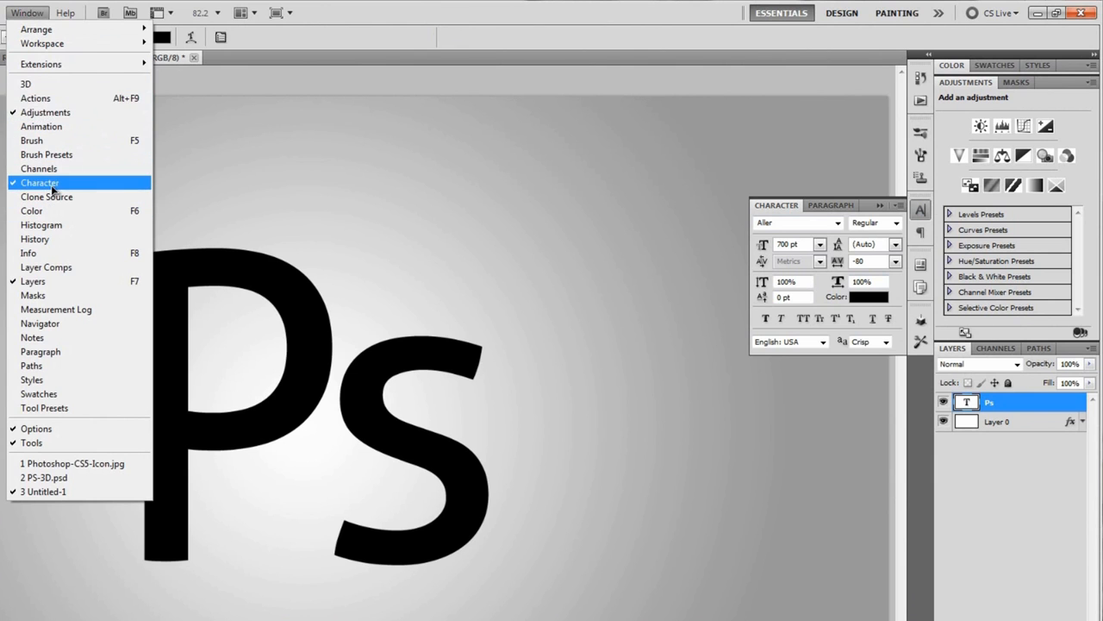
pyautogui.click(29, 14)
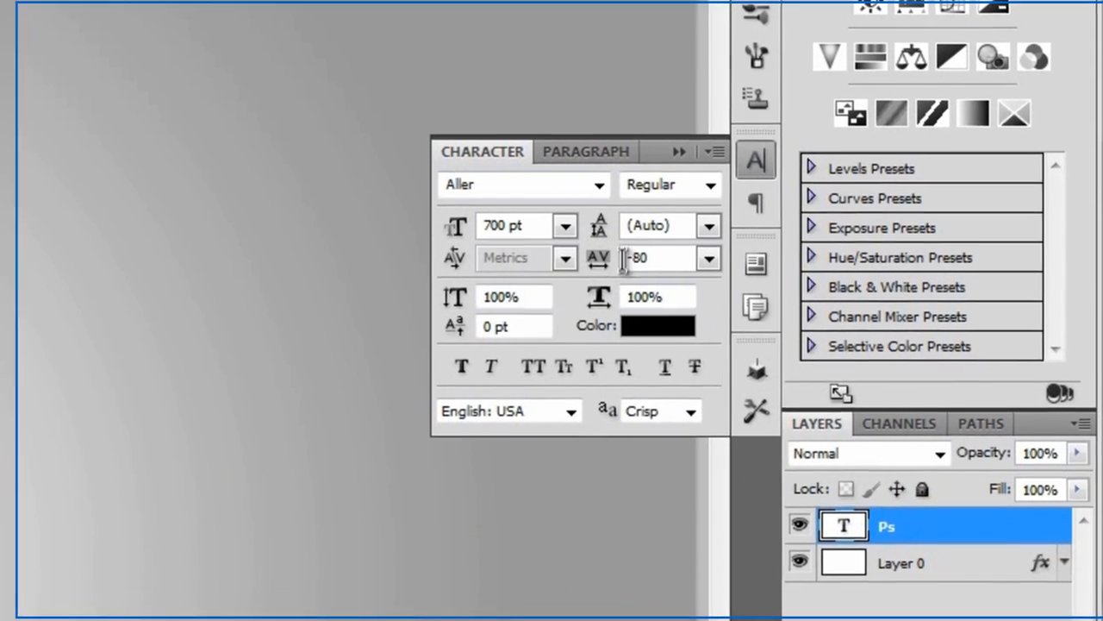
pyautogui.moveTo(666, 259); pyautogui.dragTo(603, 265)
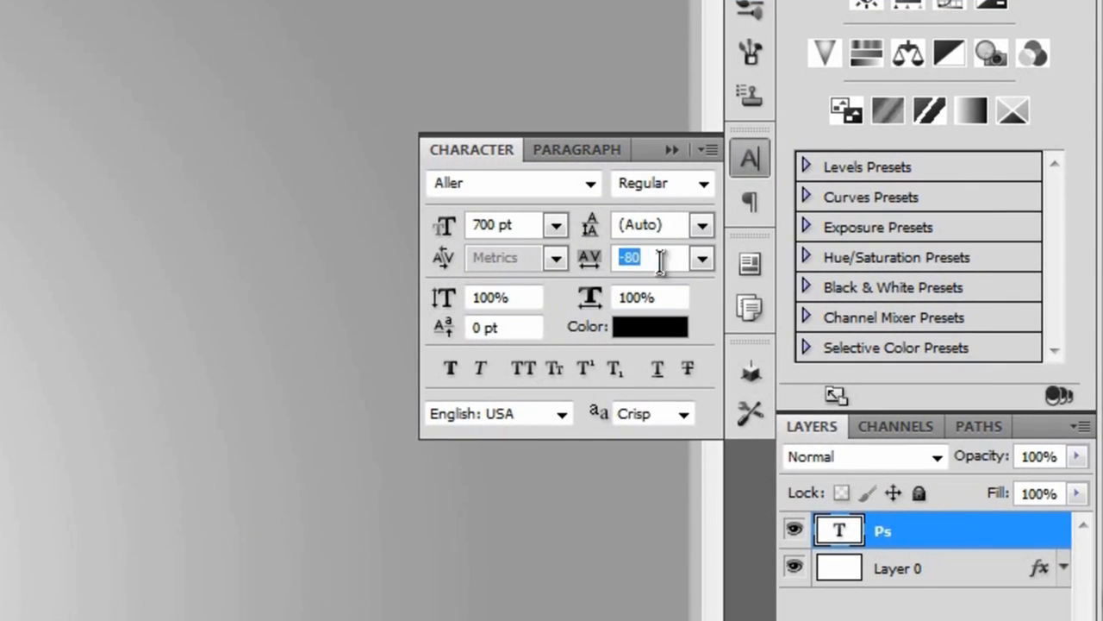
pyautogui.write('-80')
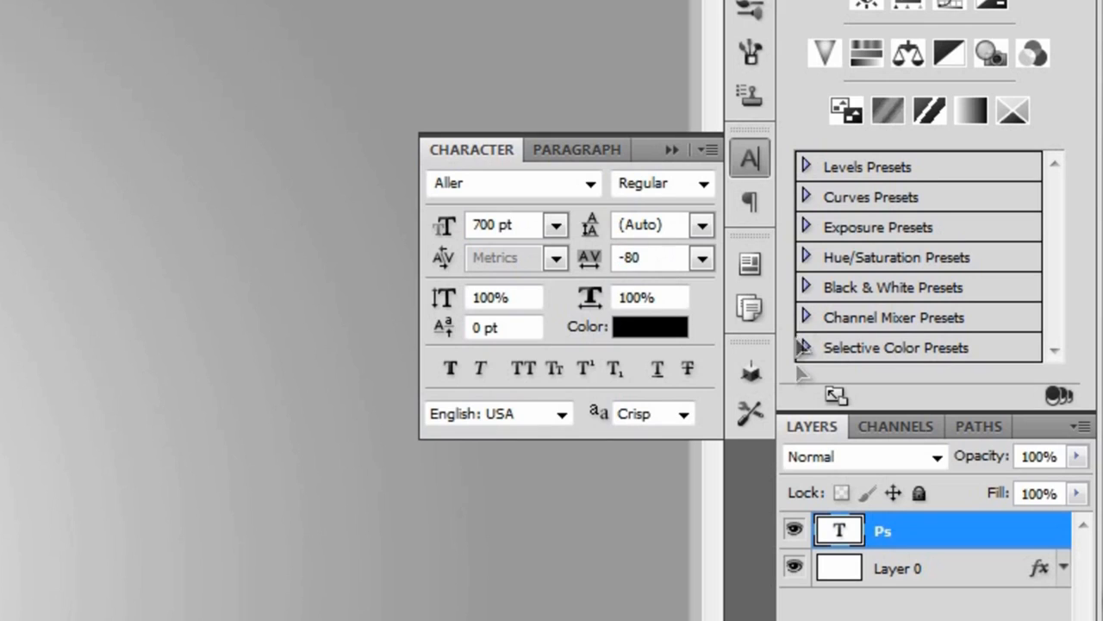
pyautogui.moveTo(664, 261); pyautogui.dragTo(543, 260)
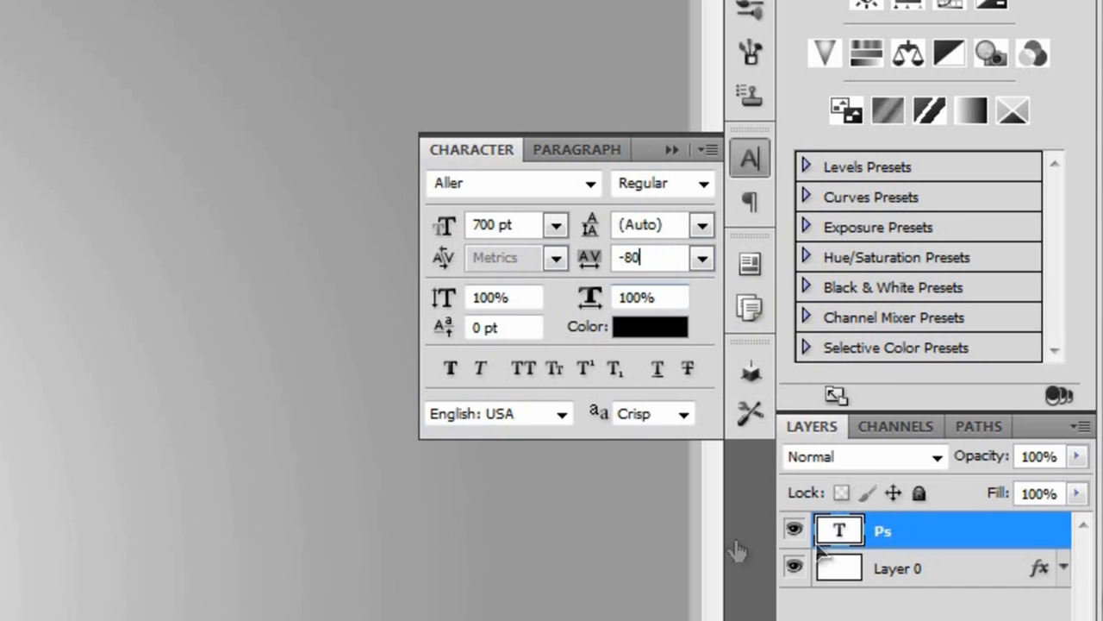
pyautogui.click(750, 158)
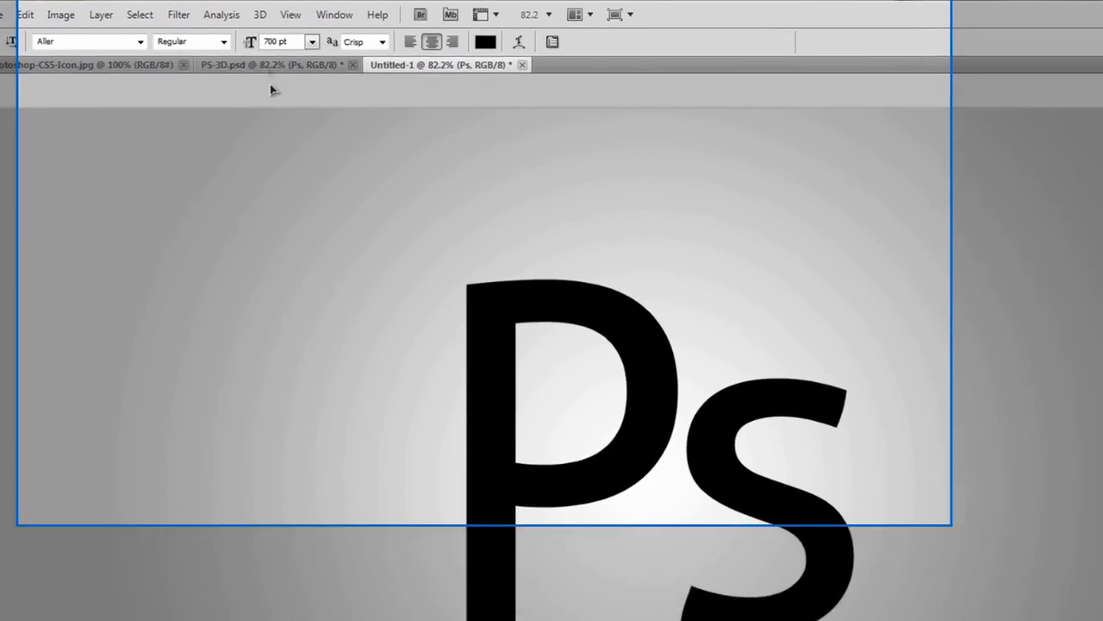
# Step: Apply 3D Repoussé to the Ps text layer, agreeing to rasterize the text
pyautogui.click(219, 10)
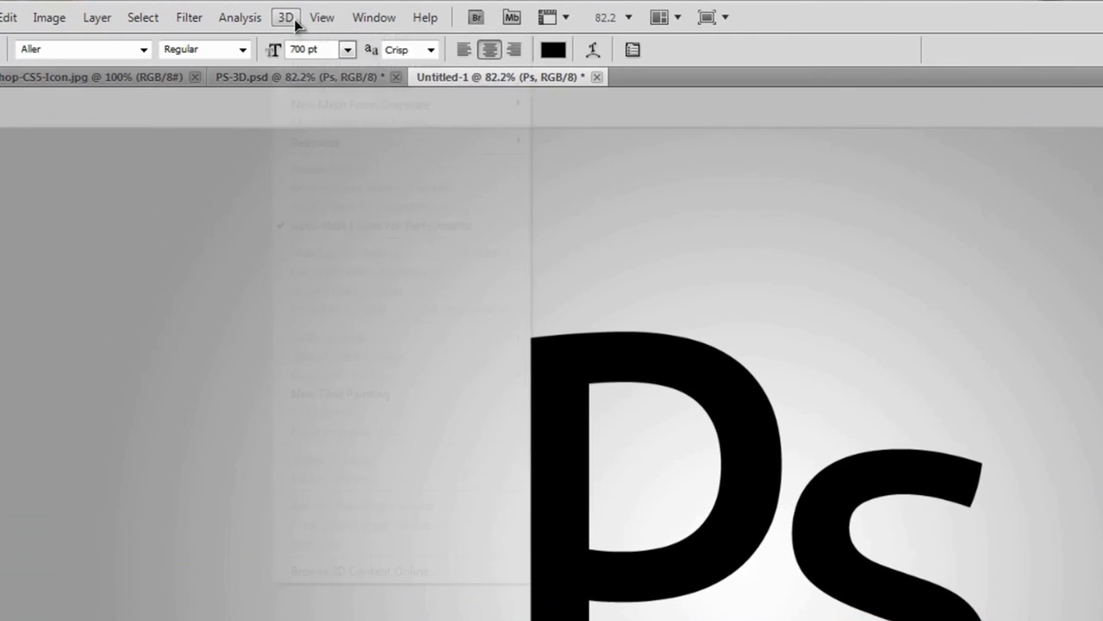
pyautogui.moveTo(362, 142)
pyautogui.click(624, 143)
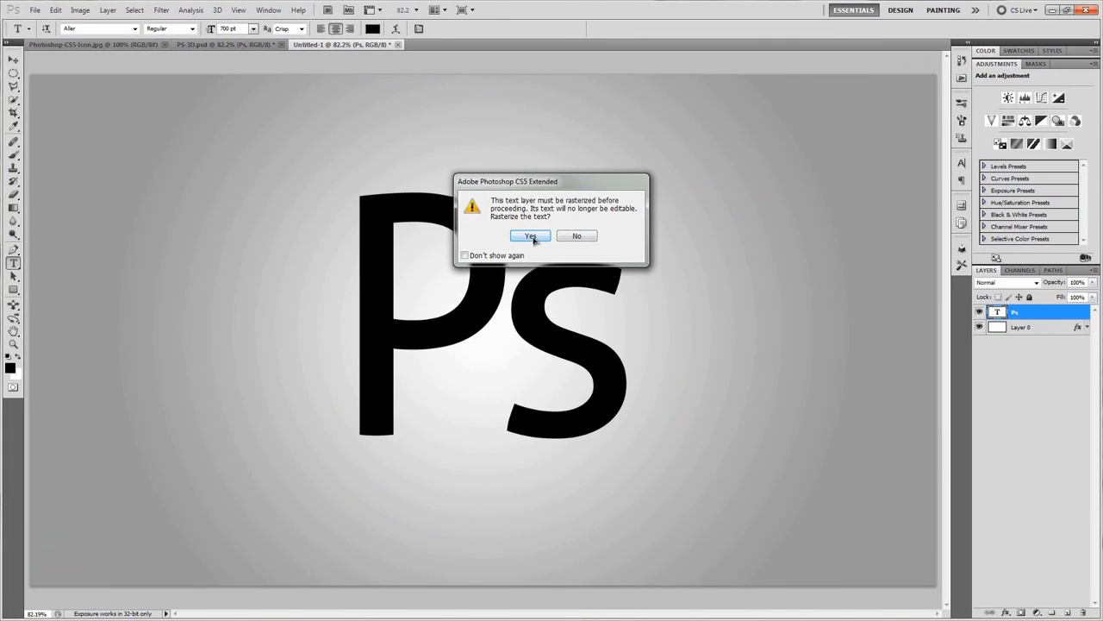
pyautogui.click(531, 236)
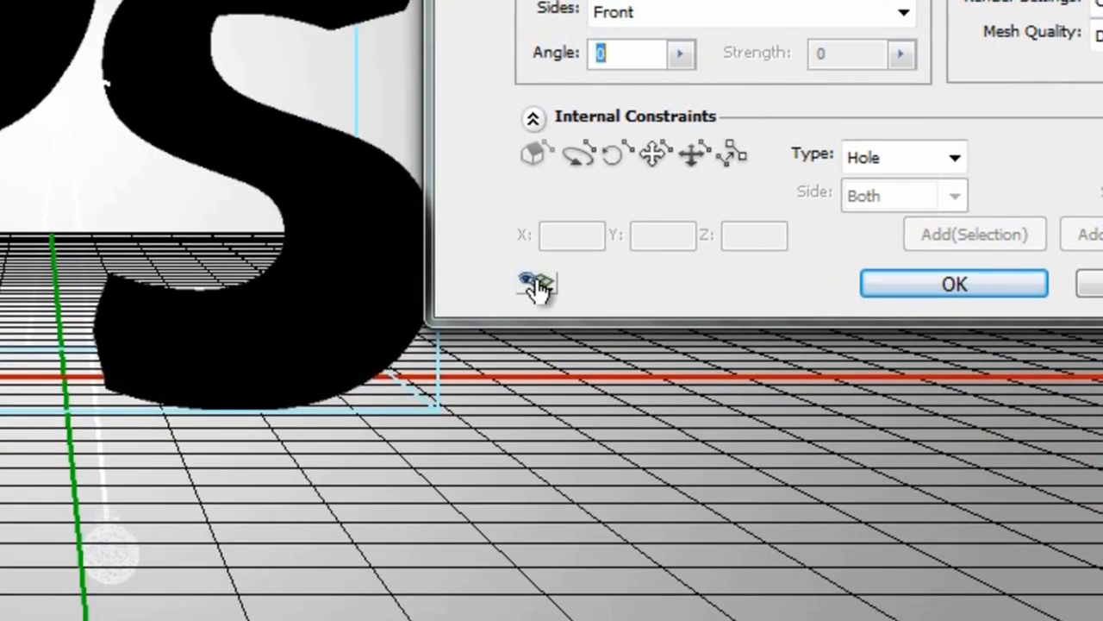
pyautogui.click(536, 284)
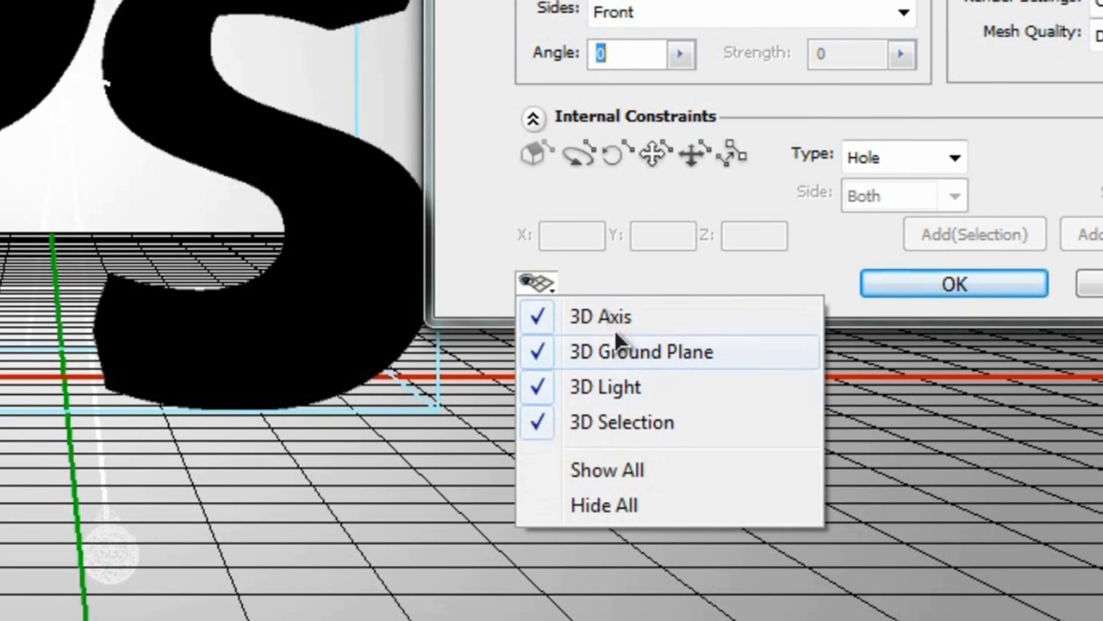
pyautogui.click(537, 283)
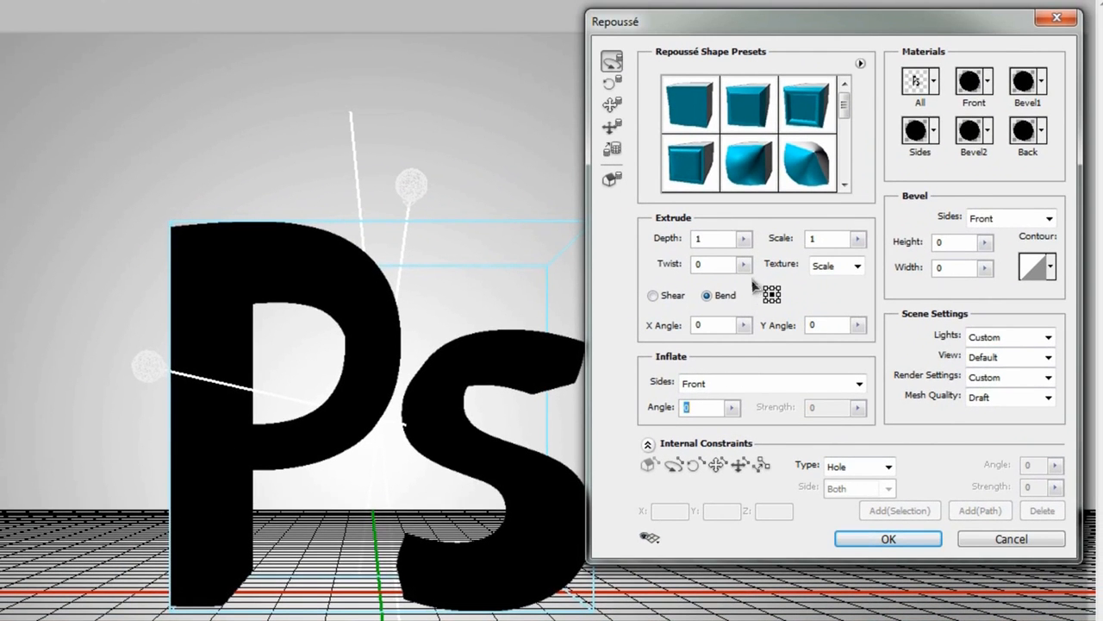
# Step: Set the extrusion depth to 0.3 and the front bevel to height 8 and width 6
pyautogui.click(703, 237)
pyautogui.moveTo(703, 238); pyautogui.dragTo(681, 243)
pyautogui.write('.5')
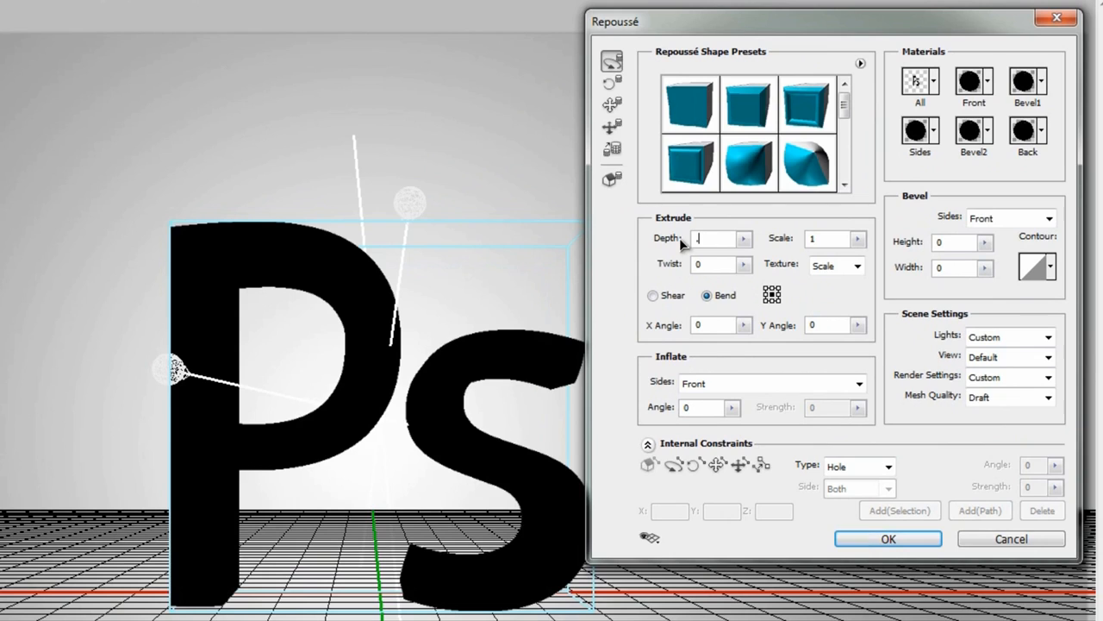
pyautogui.write('3')
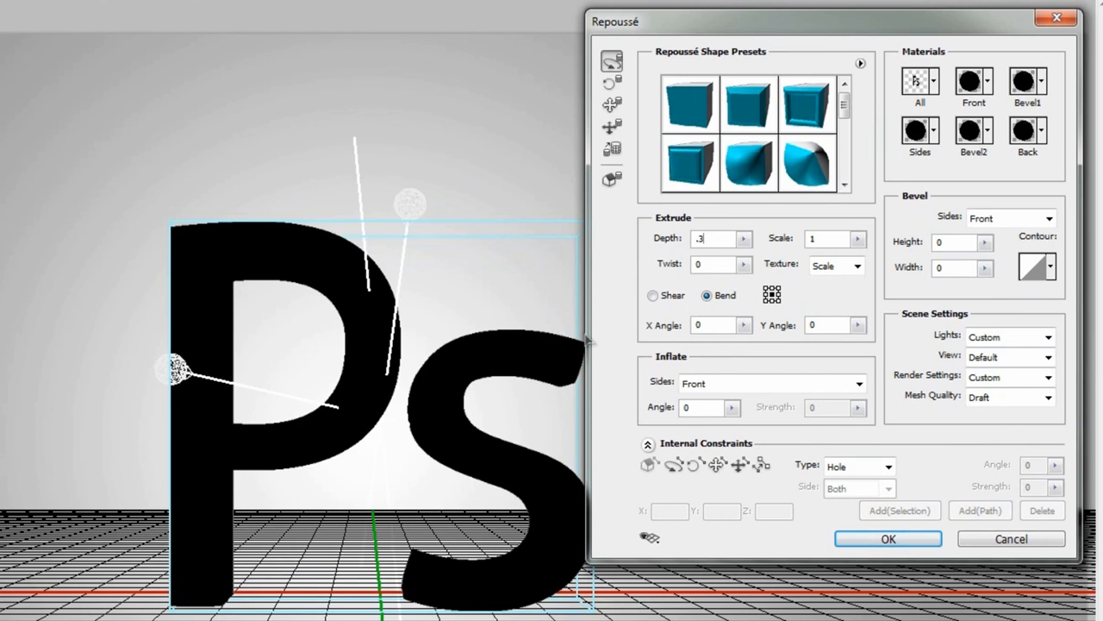
pyautogui.click(959, 243)
pyautogui.write('8')
pyautogui.write('6')
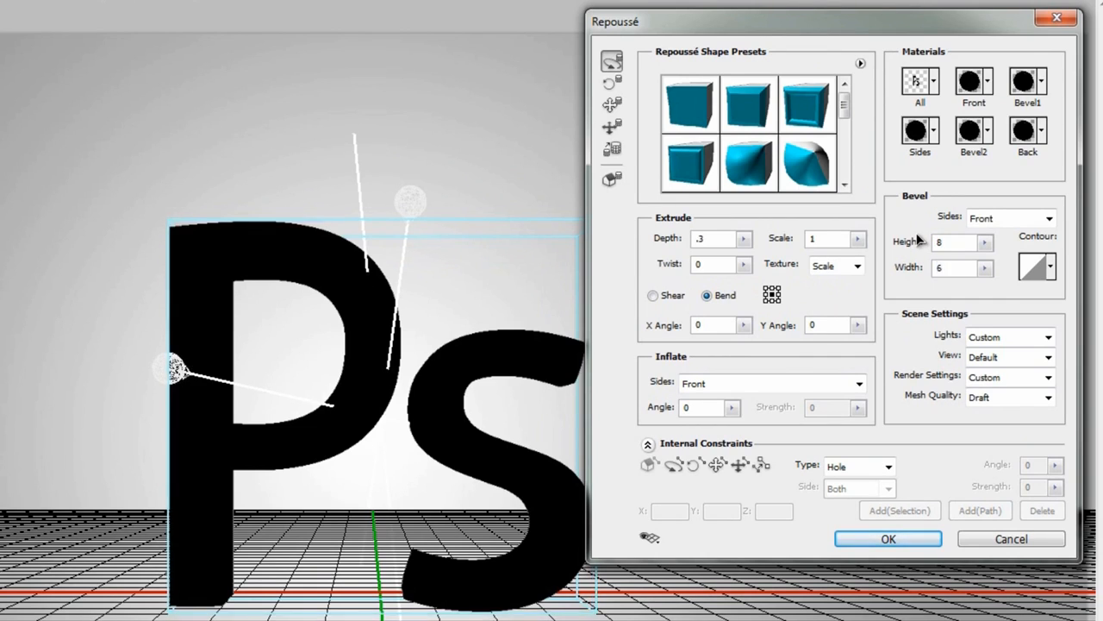
# Step: Set the mesh quality to Best and apply the Repoussé settings to the Ps layer
pyautogui.click(1005, 396)
pyautogui.click(992, 447)
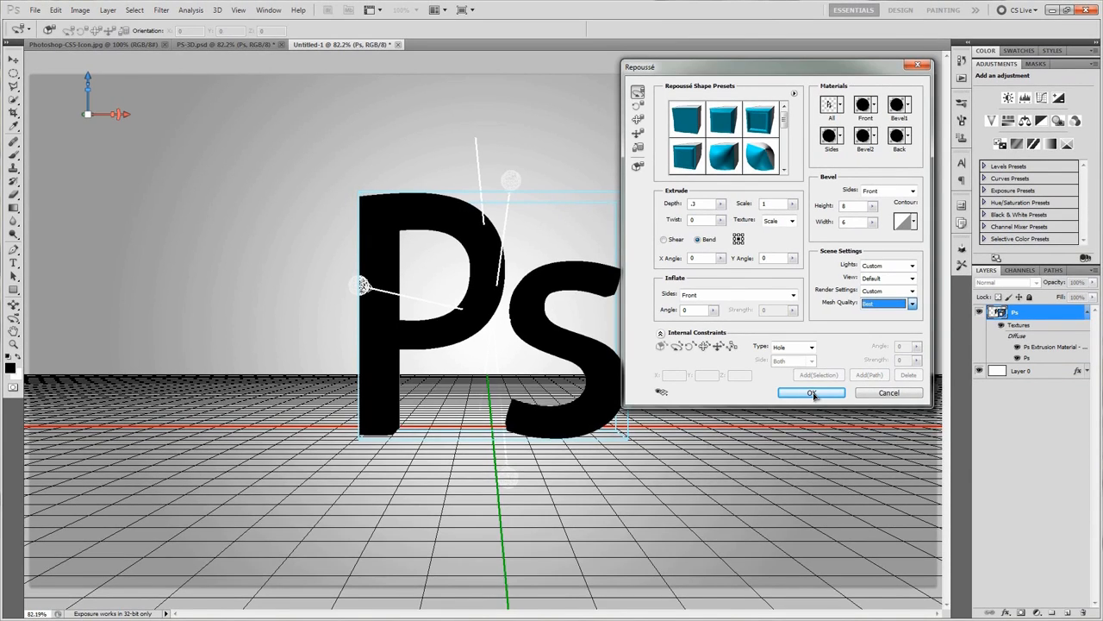
pyautogui.click(812, 393)
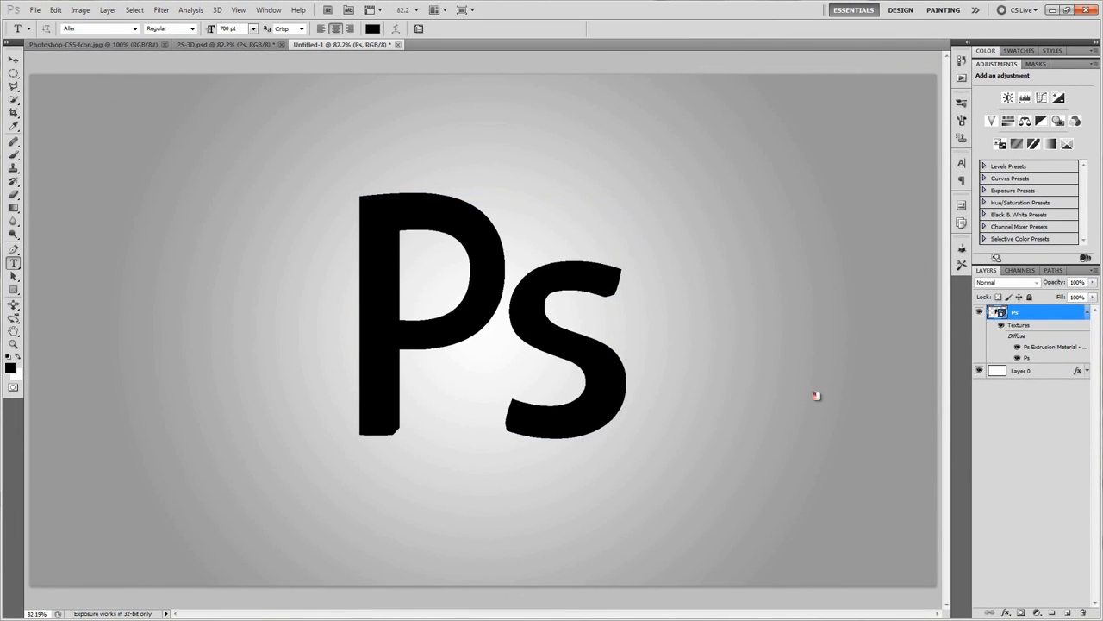
pyautogui.click(645, 386)
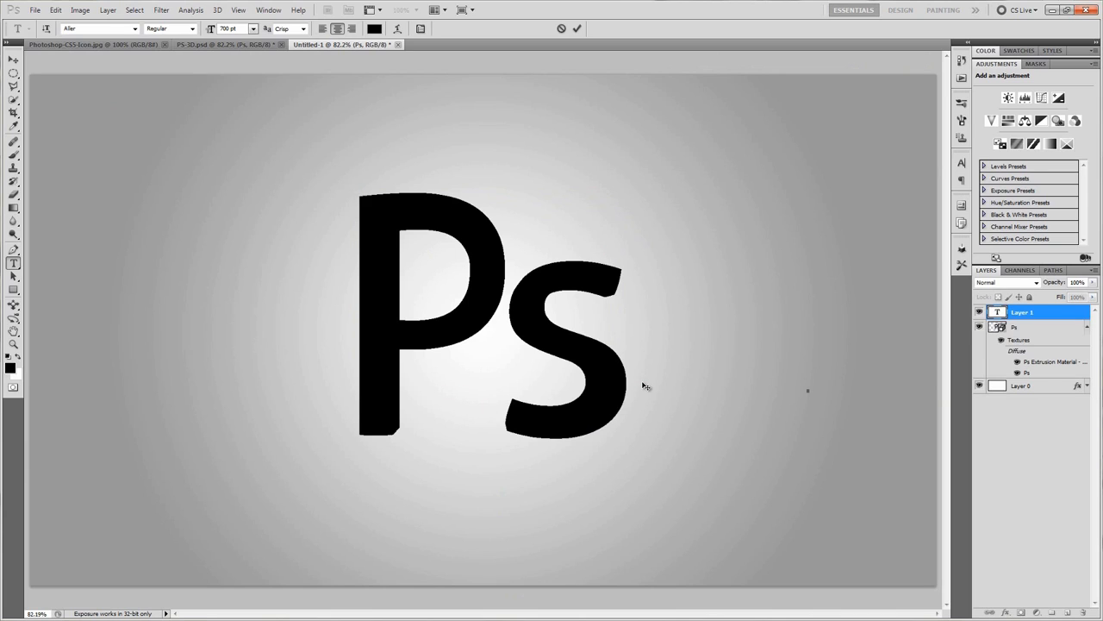
pyautogui.click(561, 29)
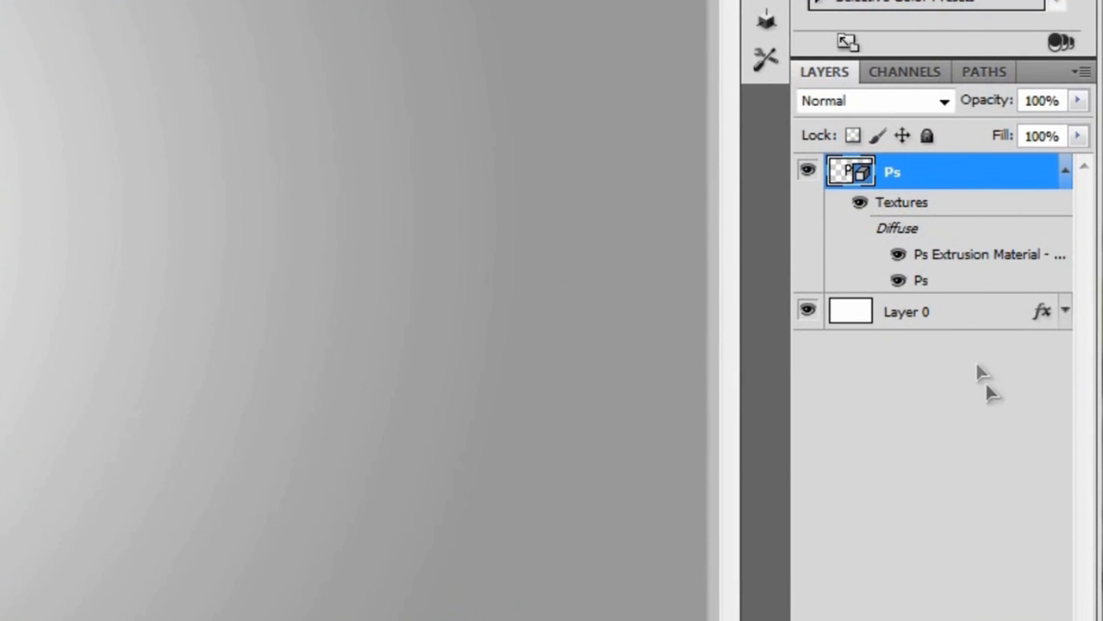
# Step: Open the Ps diffuse texture of the 3D layer for editing
pyautogui.doubleClick(920, 282)
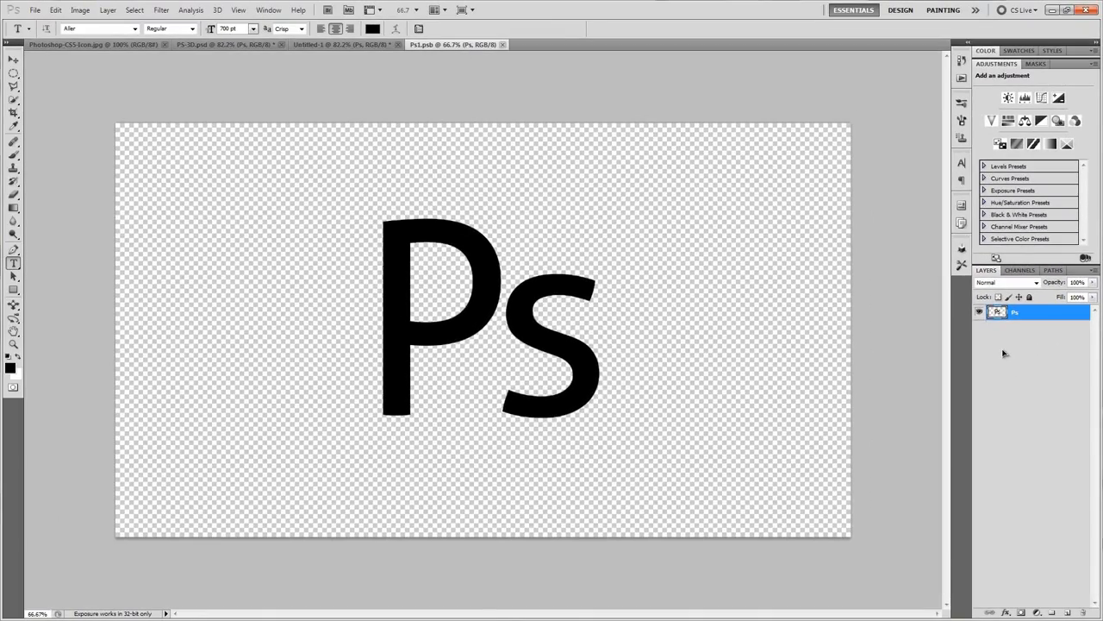
pyautogui.hotkey('ctrl', '0')
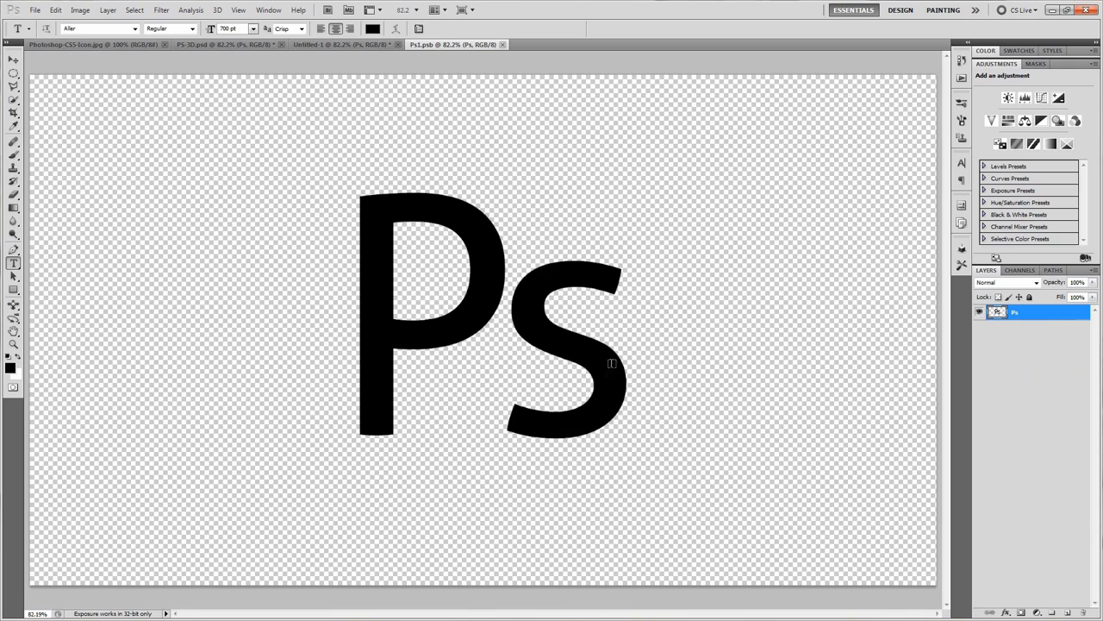
# Step: Set the foreground color to dark blue 083366, sampled from the bottom edge of the box front in Photoshop-CS5-Icon.jpg
pyautogui.click(88, 45)
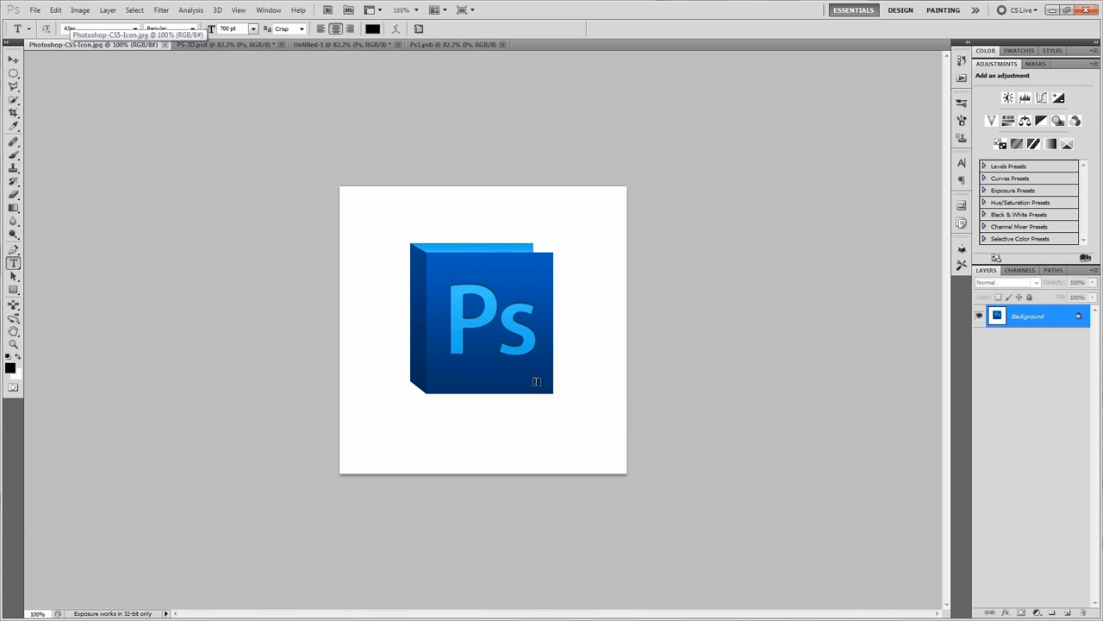
pyautogui.scroll(3, 479, 394)
pyautogui.scroll(5, 474, 445)
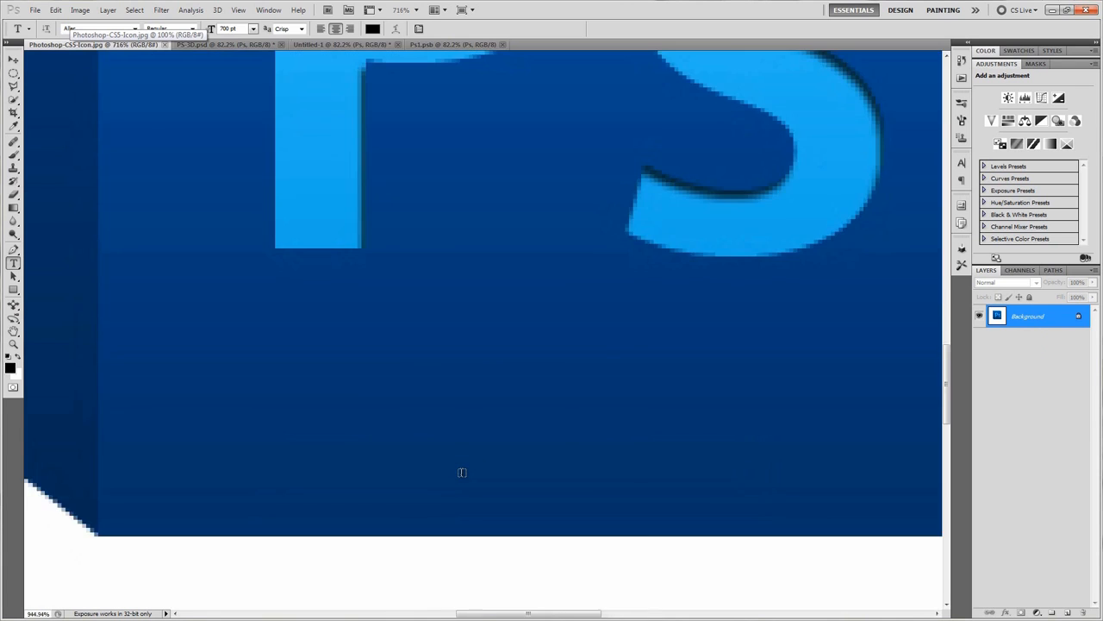
pyautogui.click(10, 368)
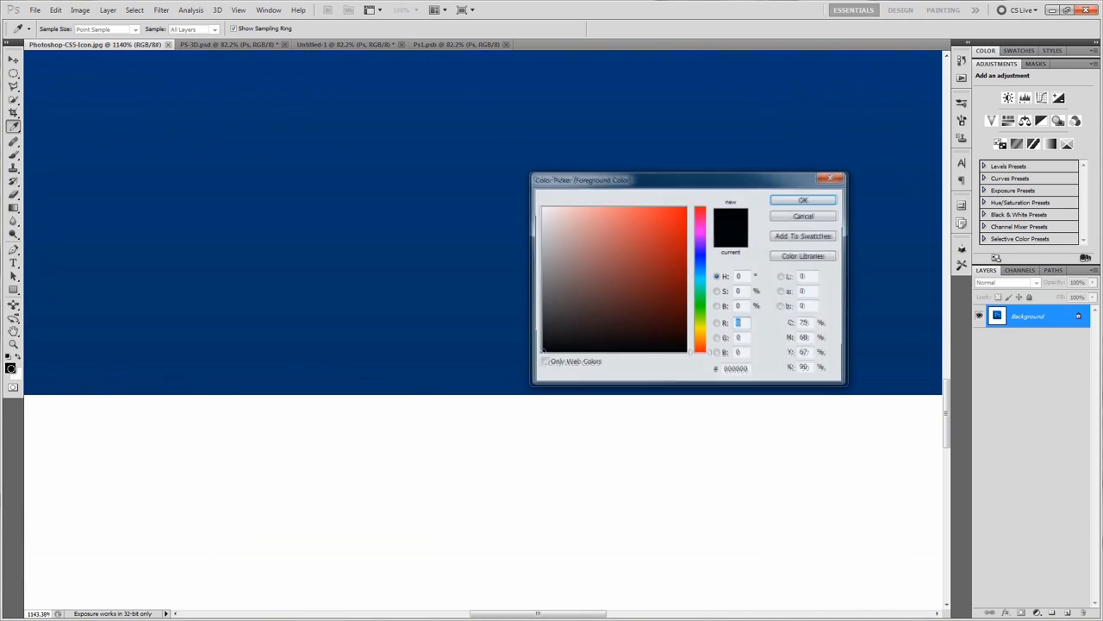
pyautogui.click(417, 387)
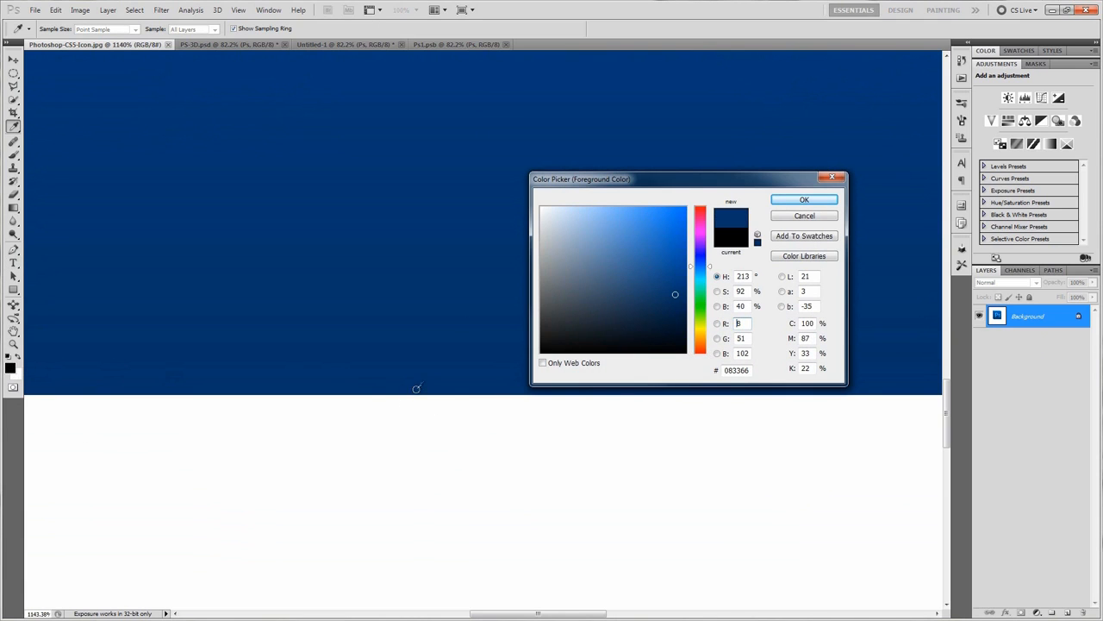
pyautogui.click(804, 199)
pyautogui.press('t')
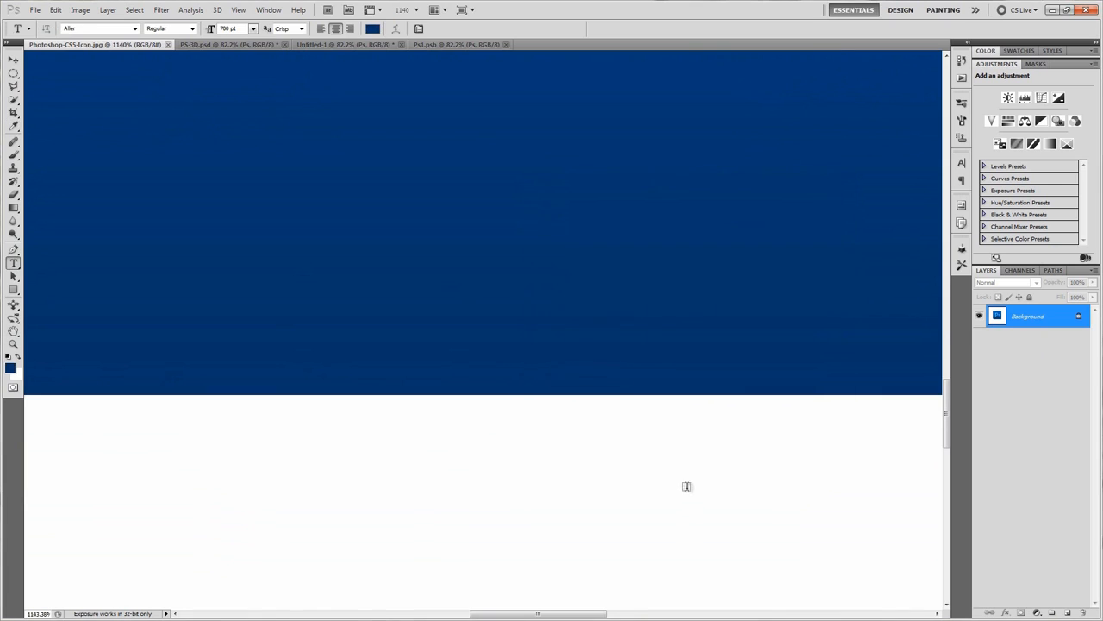
# Step: Set the background color to blue 0861bb, sampled from the top edge of the icon's box front
pyautogui.scroll(-5, 687, 485)
pyautogui.scroll(6, 684, 210)
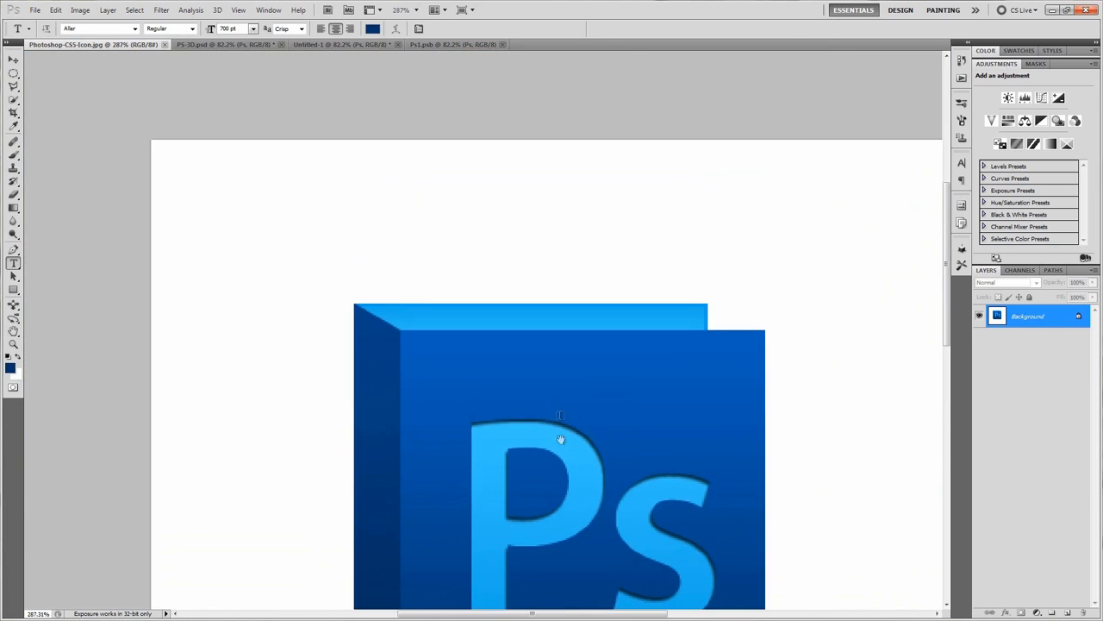
pyautogui.scroll(3, 559, 315)
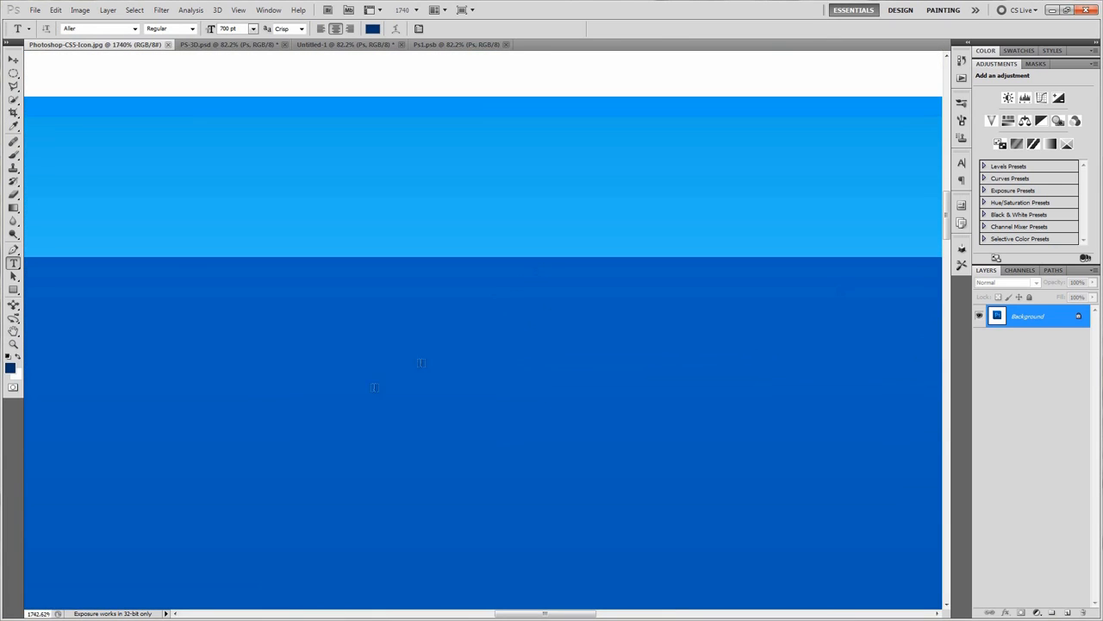
pyautogui.click(16, 375)
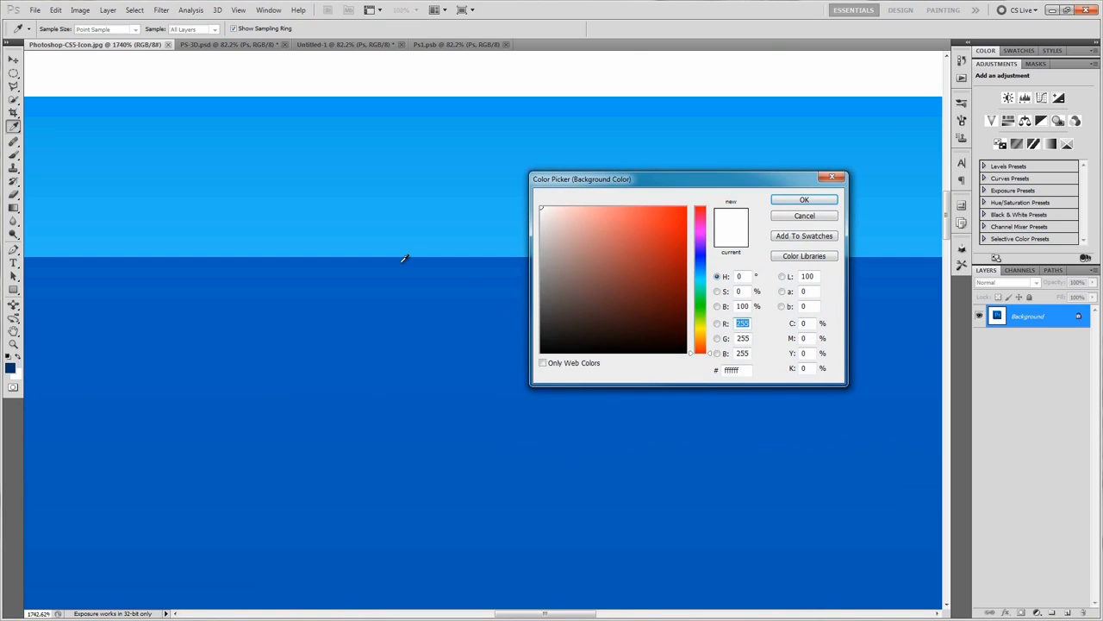
pyautogui.moveTo(405, 254); pyautogui.dragTo(403, 259)
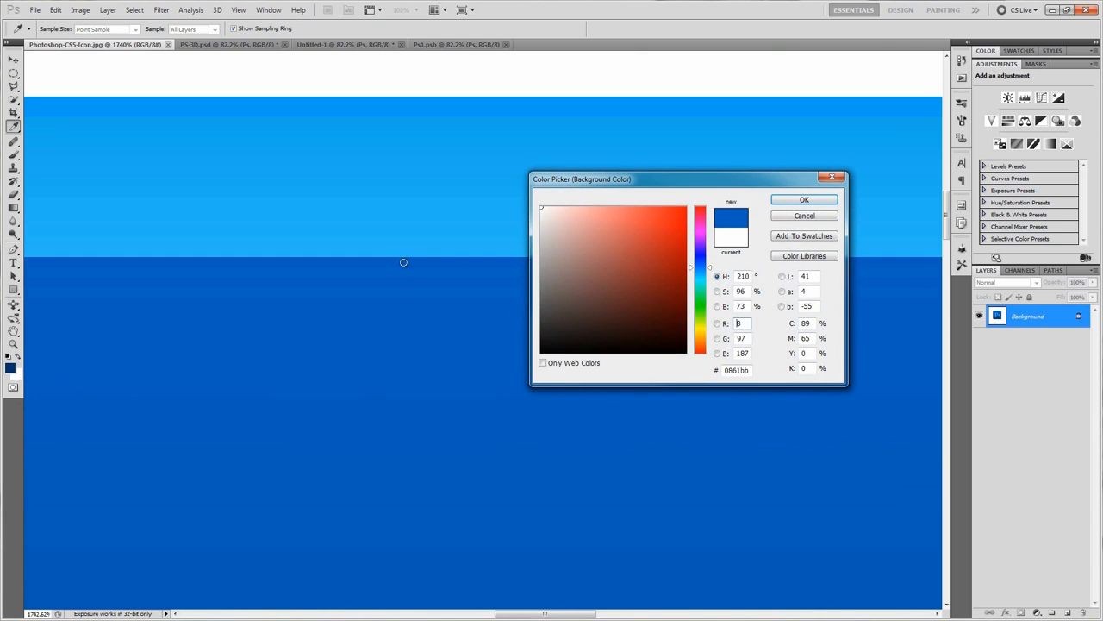
pyautogui.click(411, 250)
pyautogui.click(412, 259)
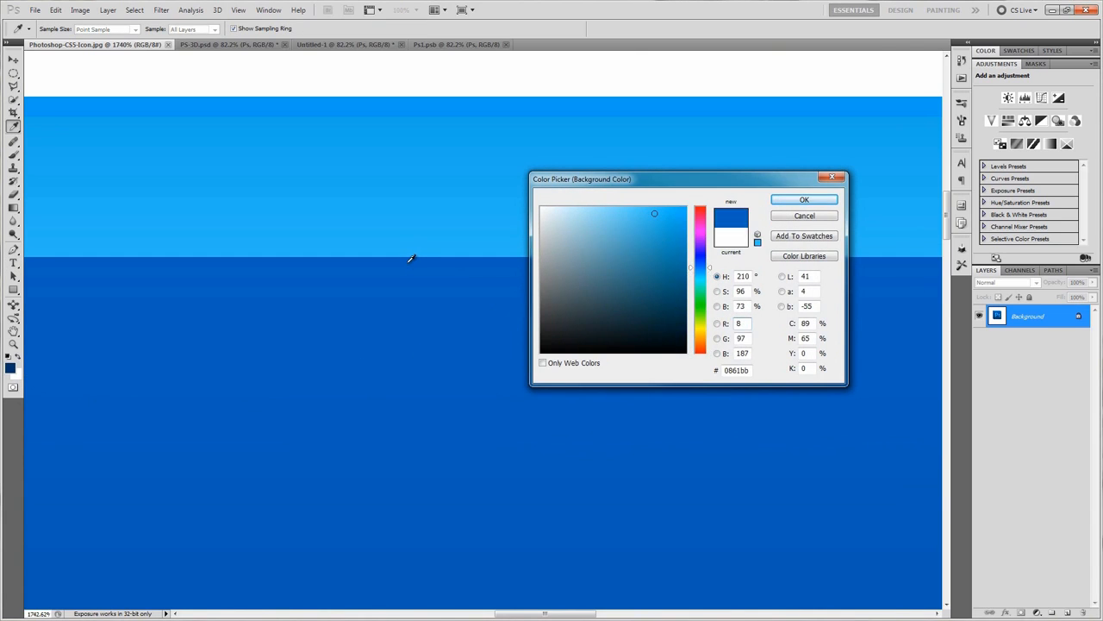
pyautogui.click(802, 199)
pyautogui.press('t')
pyautogui.hotkey('ctrl', '0')
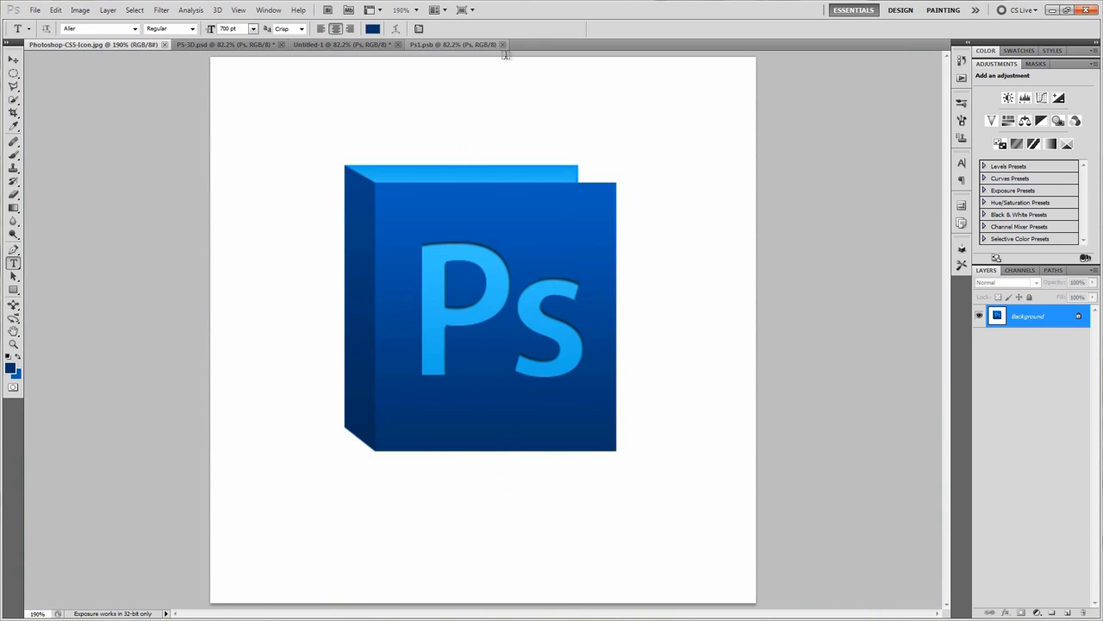
# Step: Add a linear foreground-to-background gradient overlay to the Ps layer in Ps1.psb
pyautogui.click(458, 47)
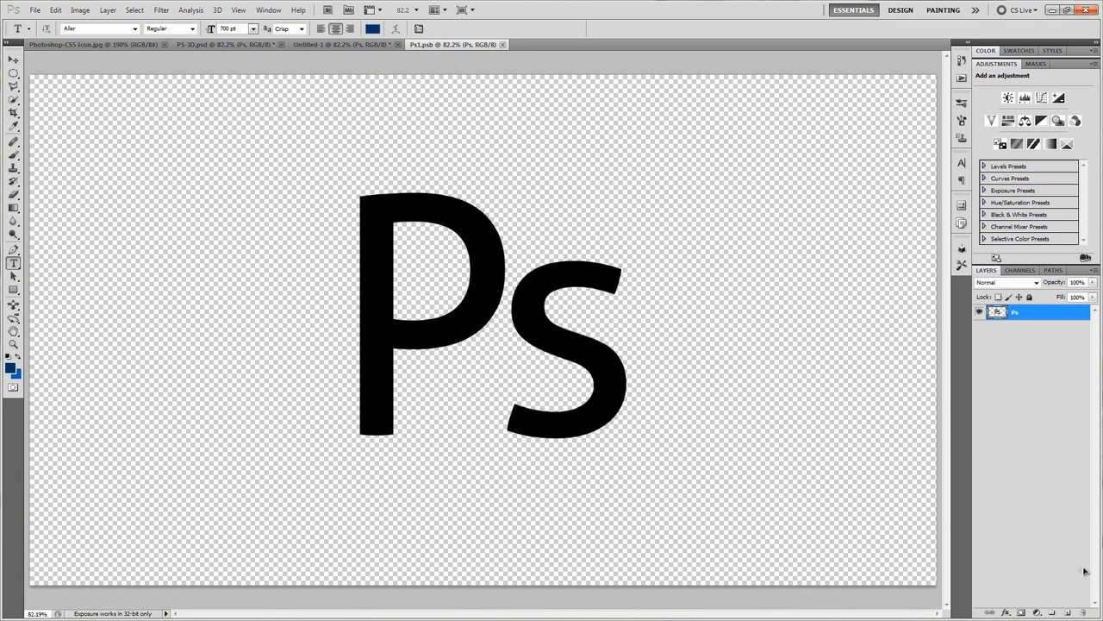
pyautogui.click(1006, 612)
pyautogui.click(1031, 579)
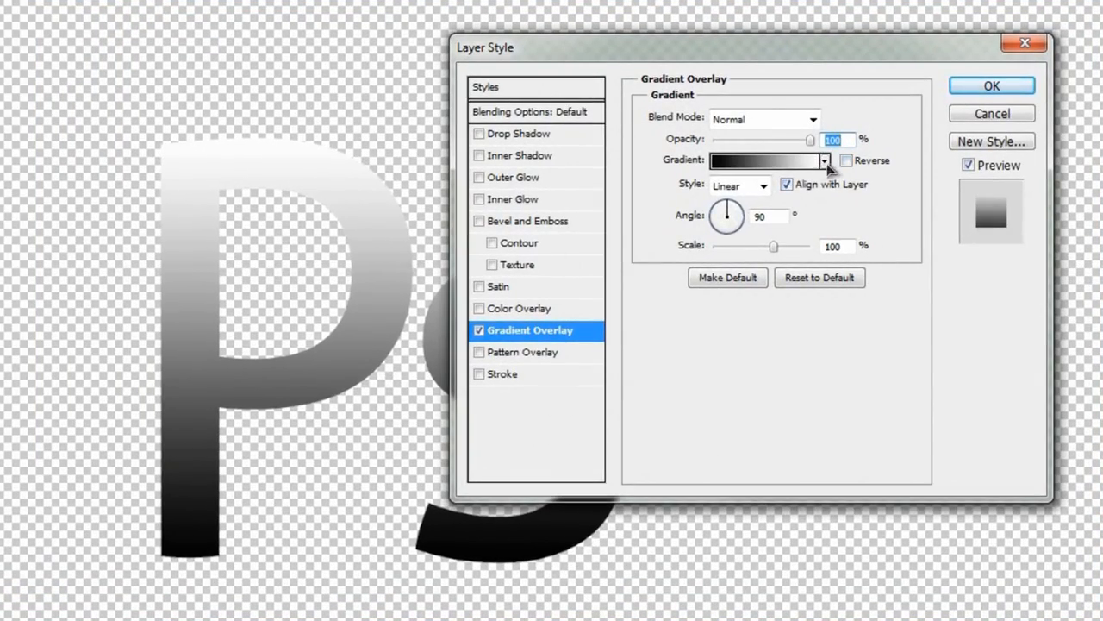
pyautogui.click(780, 187)
pyautogui.click(673, 200)
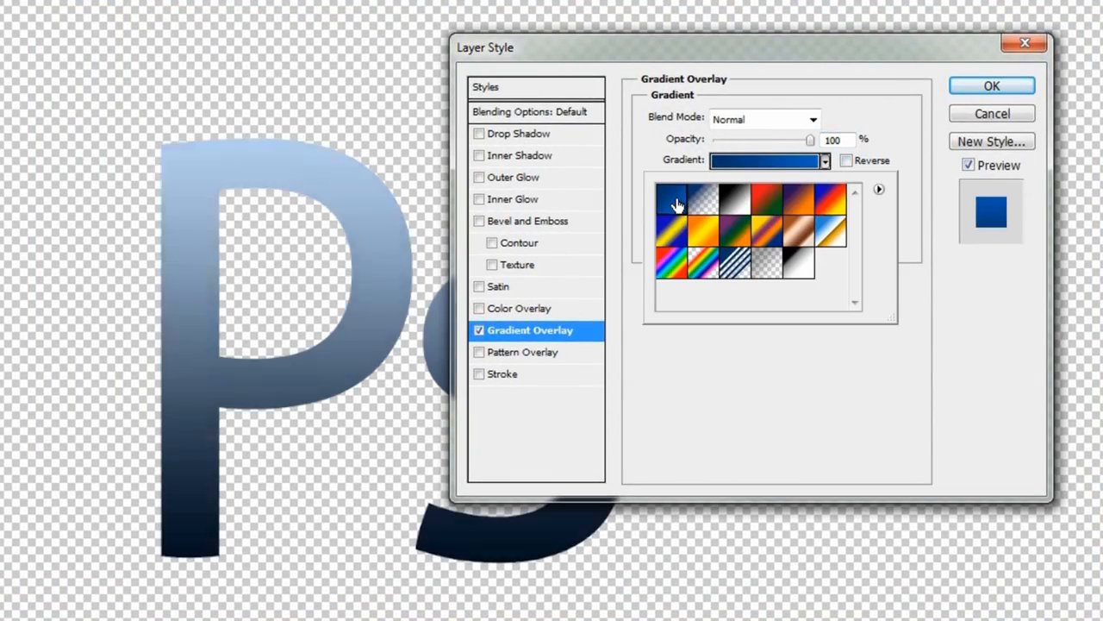
pyautogui.click(825, 160)
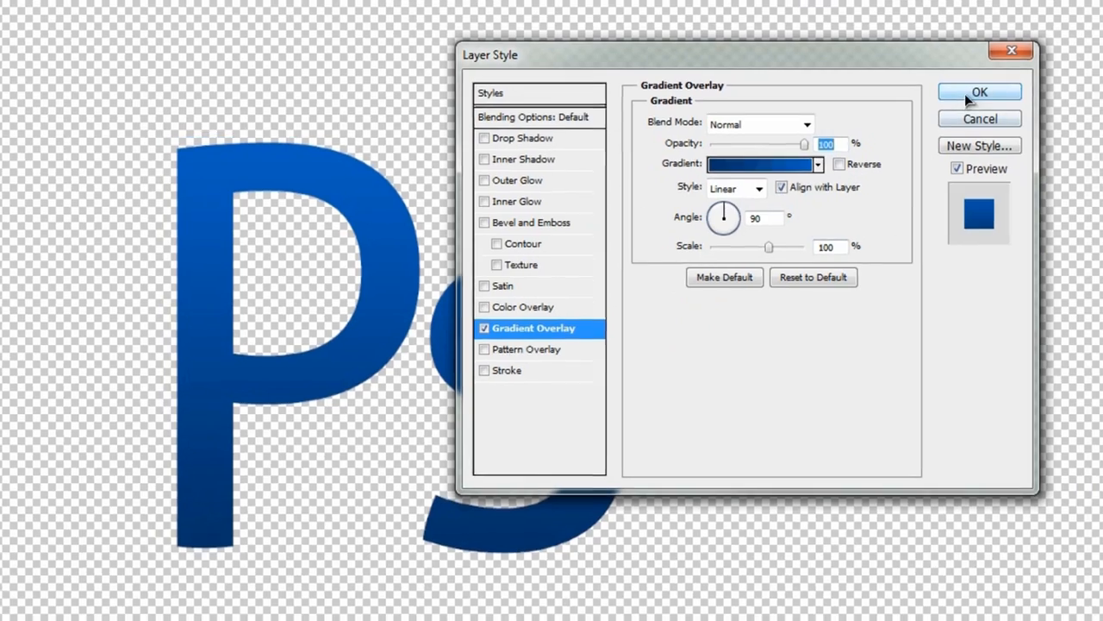
pyautogui.click(968, 91)
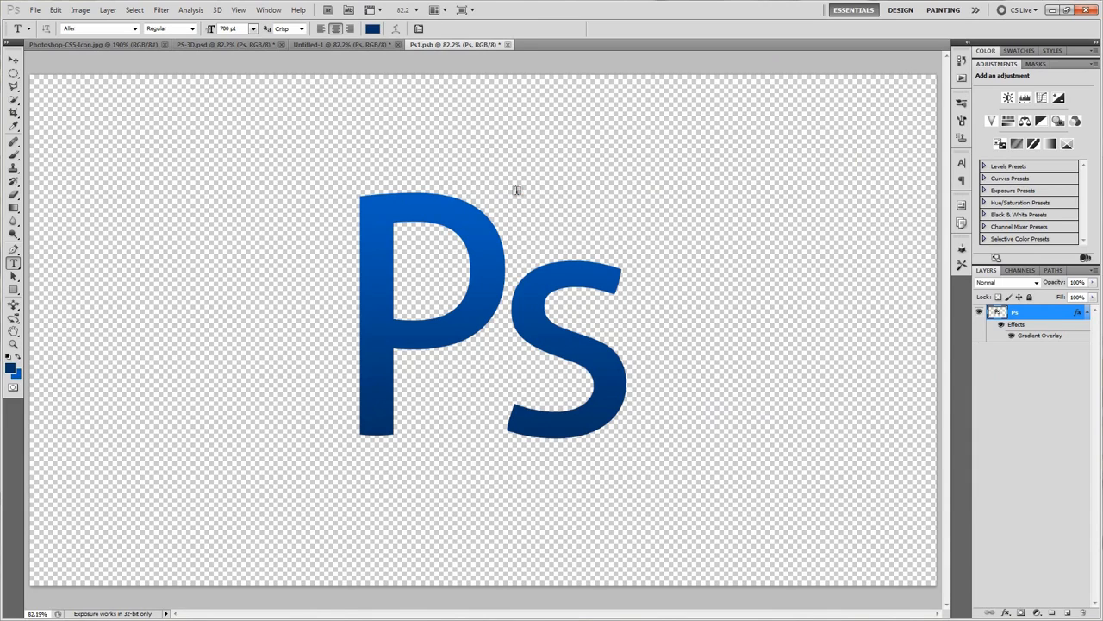
# Step: Save and close the Ps texture file, then return to the Untitled-1 document with the Move tool active
pyautogui.hotkey('ctrl', 's')
pyautogui.click(502, 45)
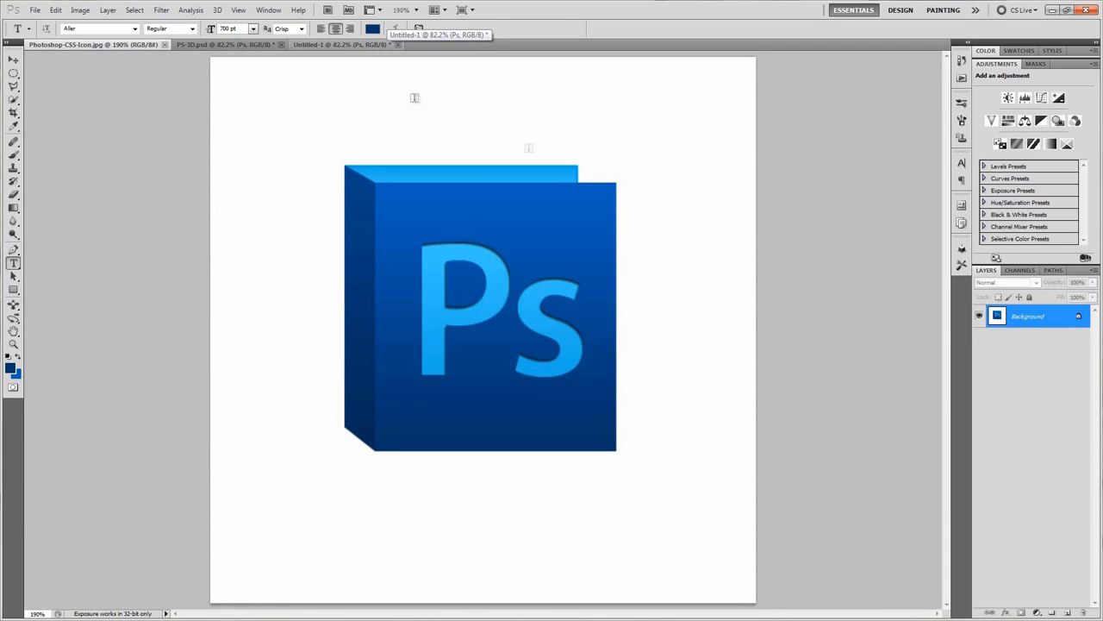
pyautogui.click(336, 52)
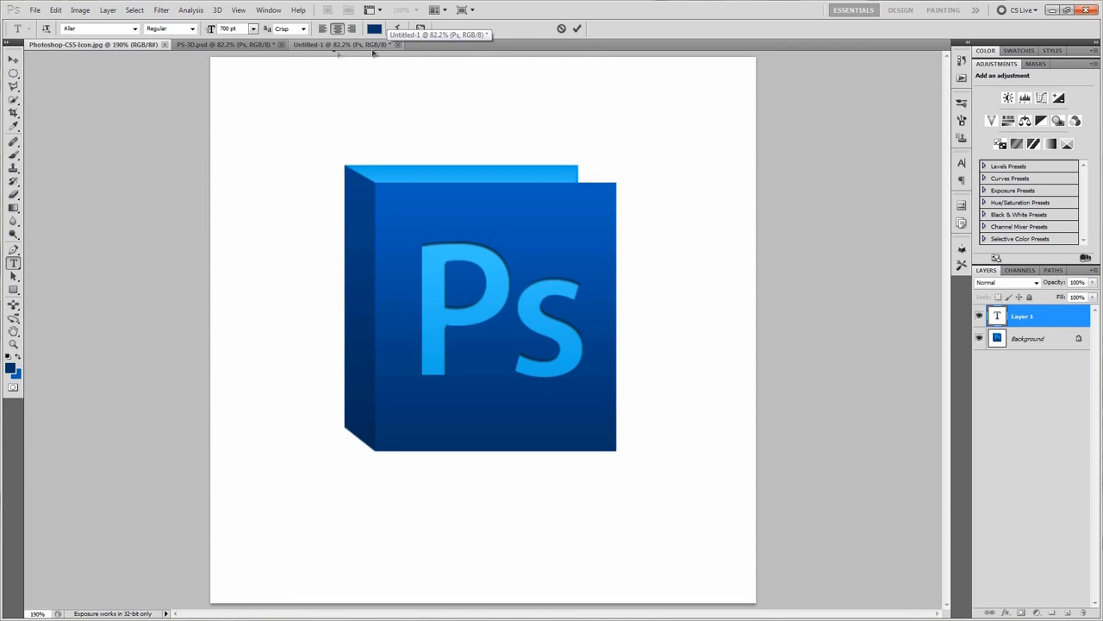
pyautogui.click(561, 29)
pyautogui.click(13, 59)
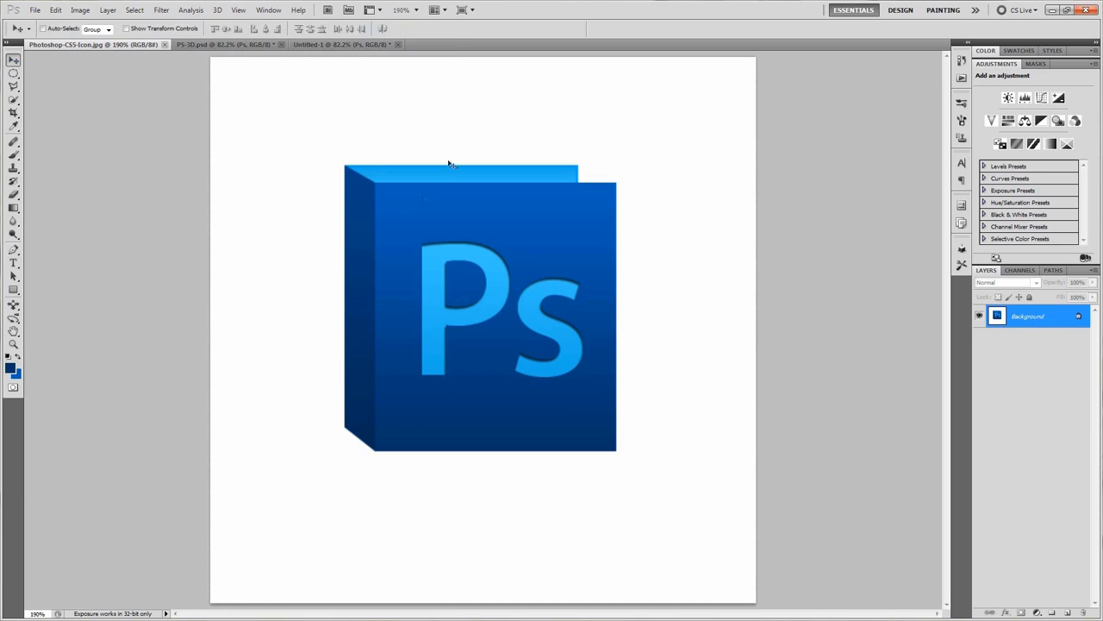
pyautogui.click(350, 48)
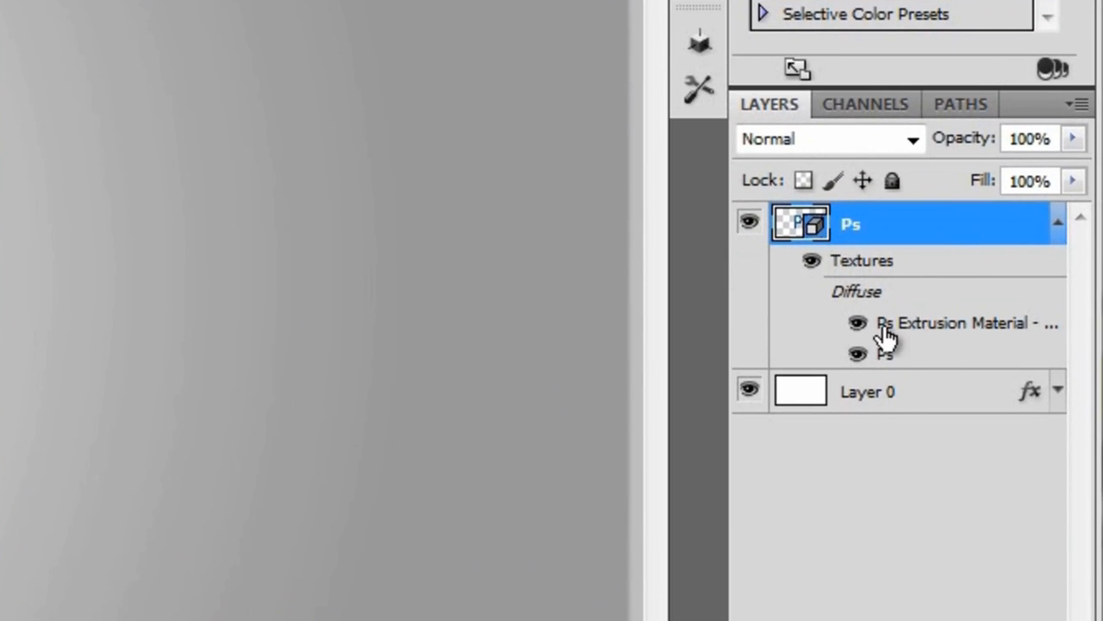
# Step: Open the Ps Extrusion Material texture and fill its Layer 1 with the dark blue foreground color
pyautogui.doubleClick(959, 326)
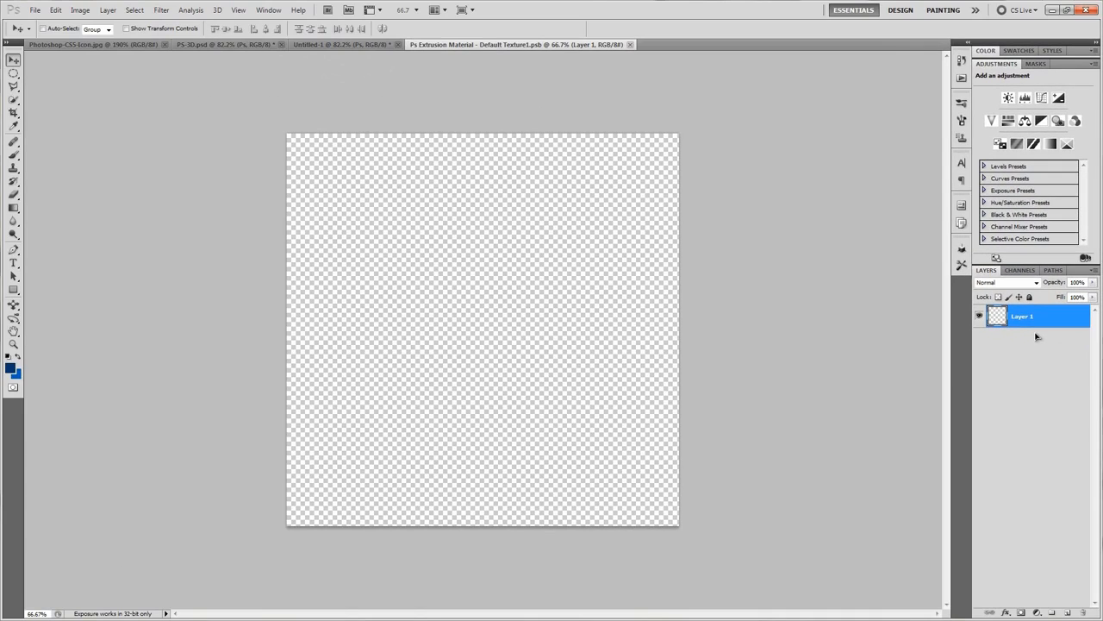
pyautogui.hotkey('ctrl', '0')
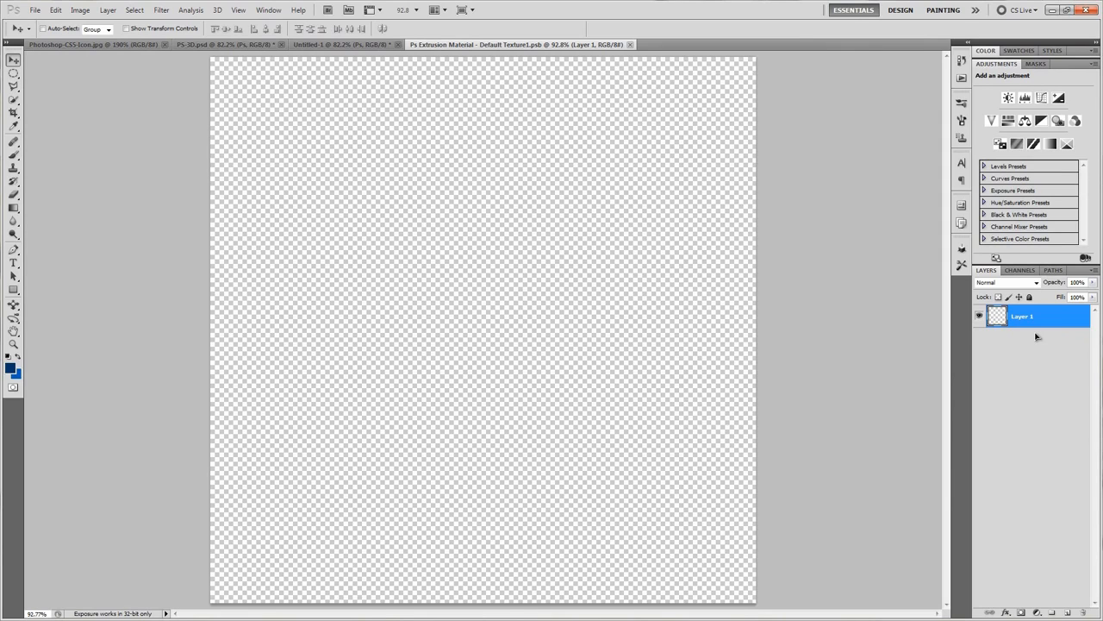
pyautogui.hotkey('alt', 'BackSpace')
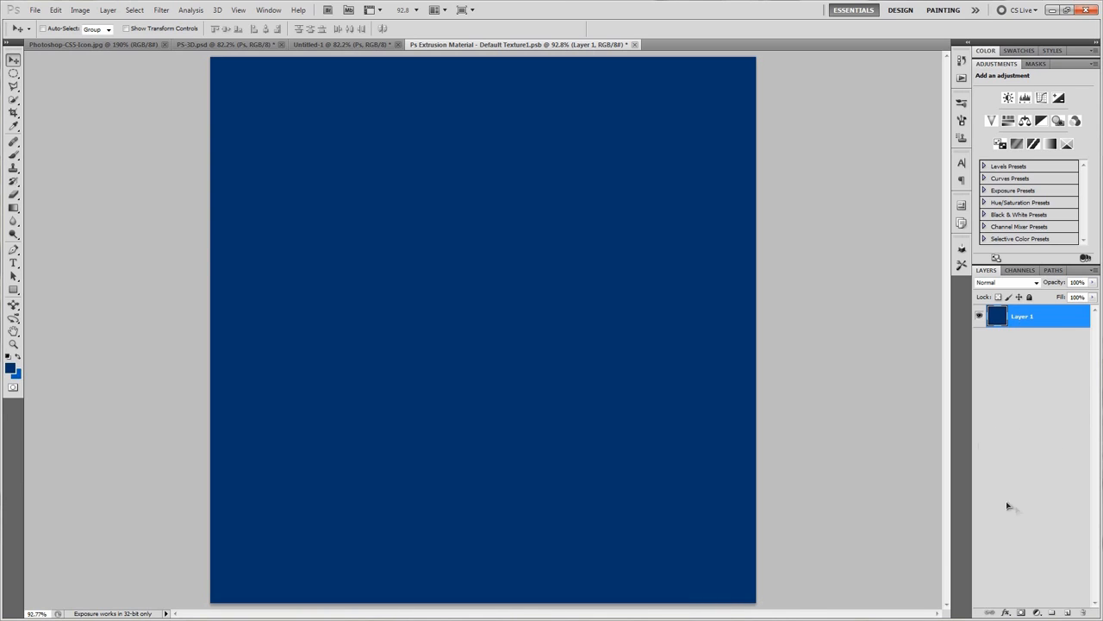
# Step: Add a gradient overlay to Layer 1 of the extrusion texture and open its black-to-white gradient for editing
pyautogui.click(1006, 612)
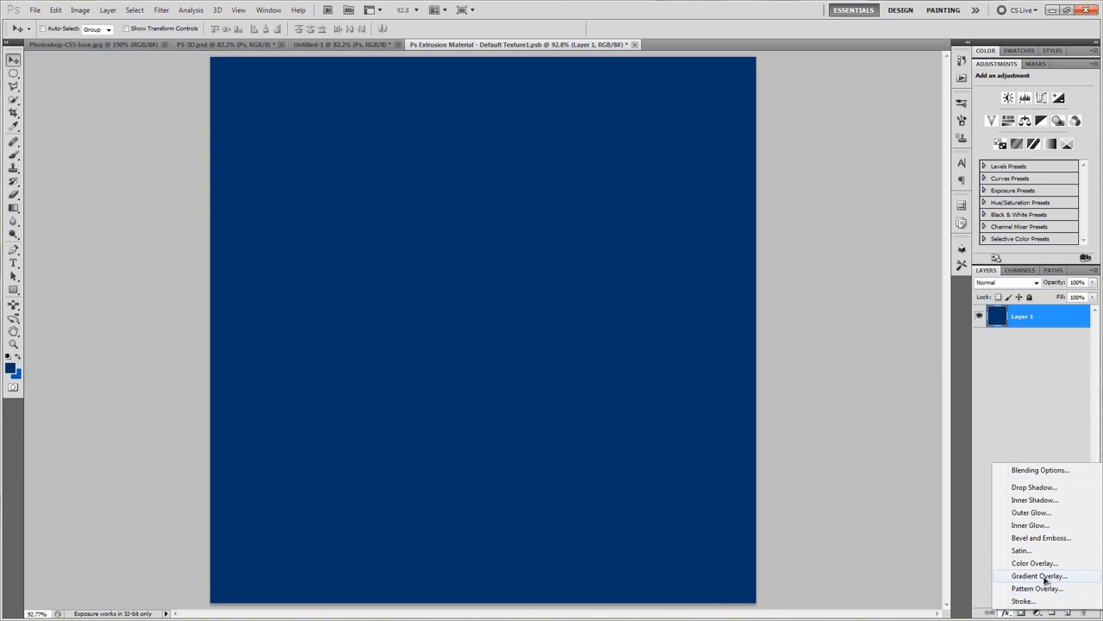
pyautogui.click(1047, 576)
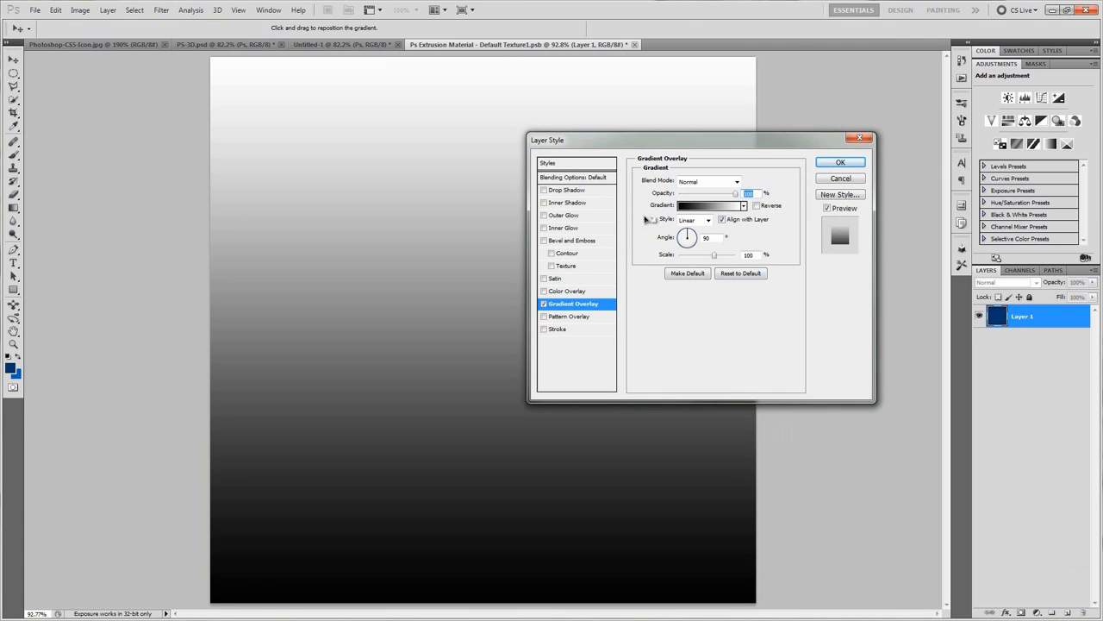
pyautogui.click(731, 209)
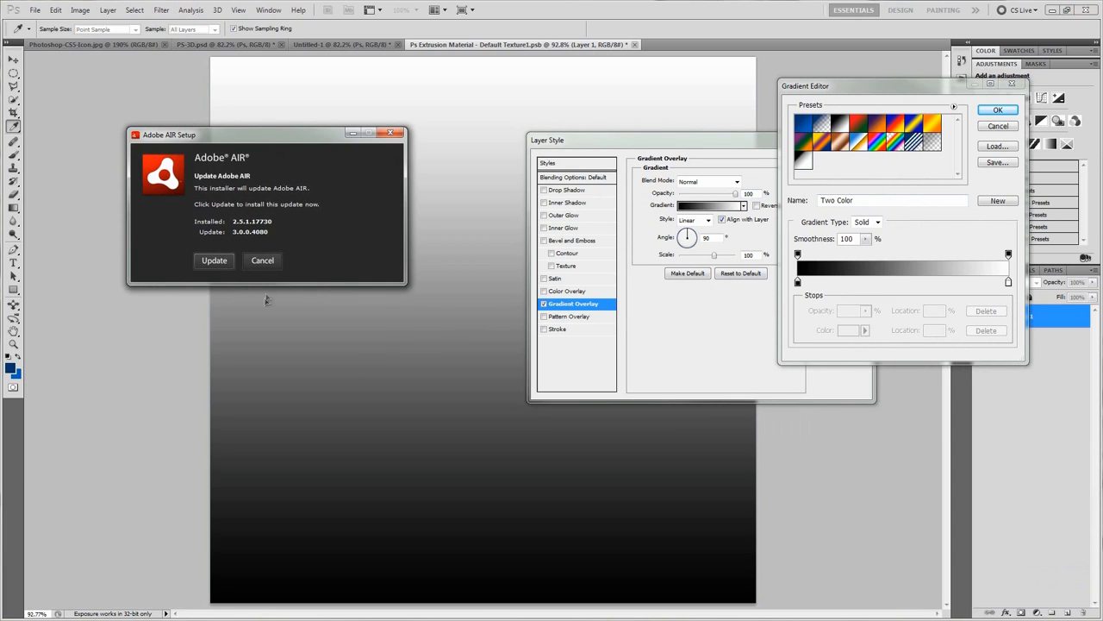
# Step: Dismiss the Adobe AIR, Adobe Help and local content update prompts, and close the Adobe Community Help window
pyautogui.click(258, 263)
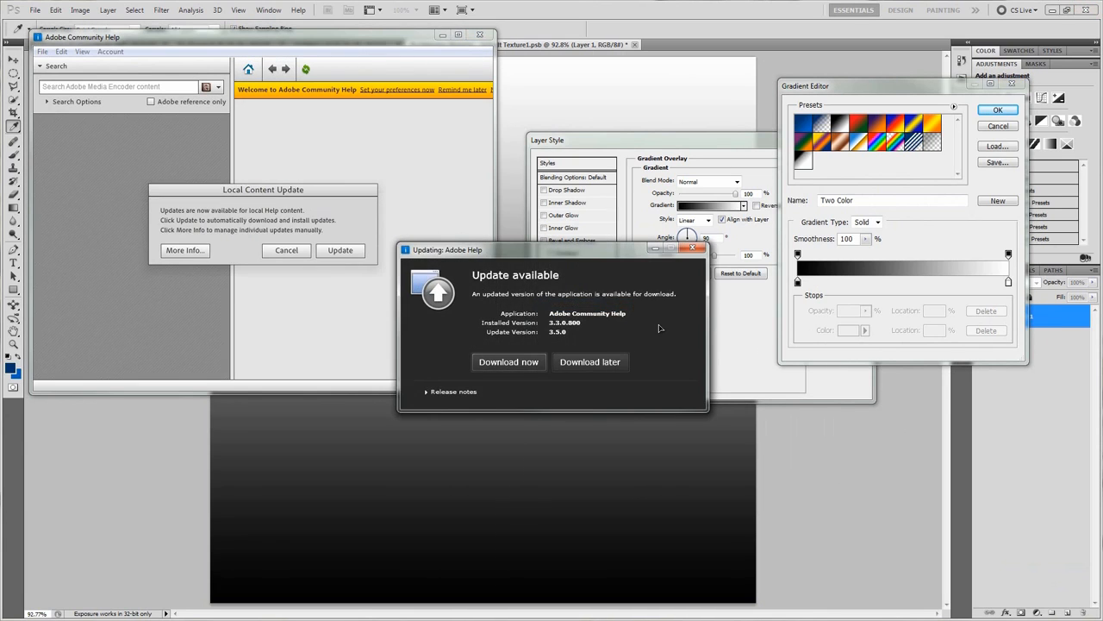
pyautogui.click(579, 361)
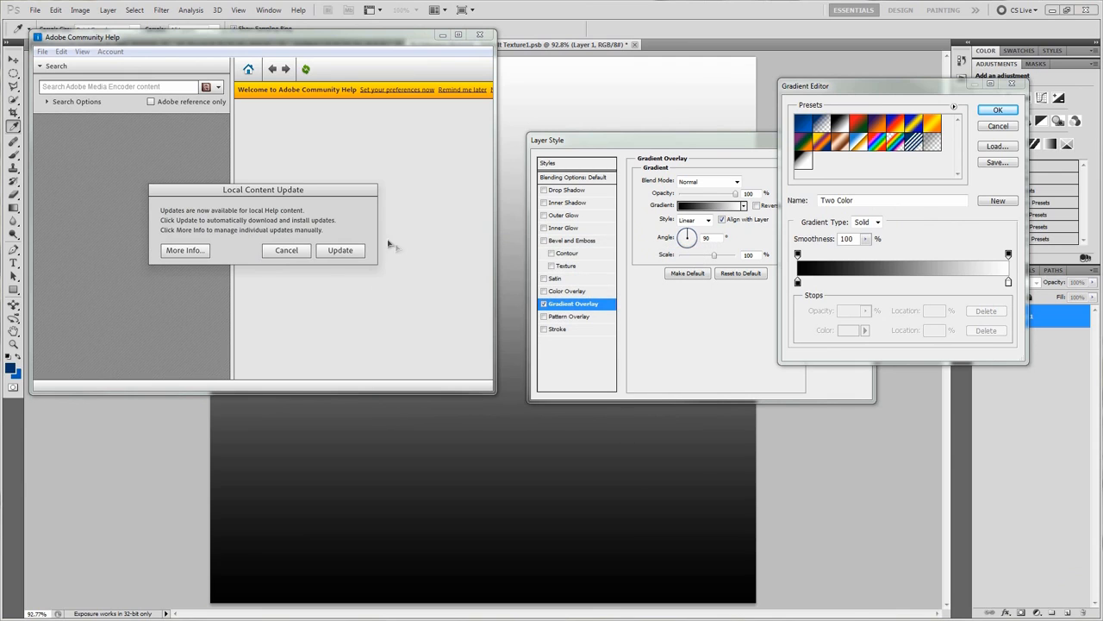
pyautogui.click(286, 250)
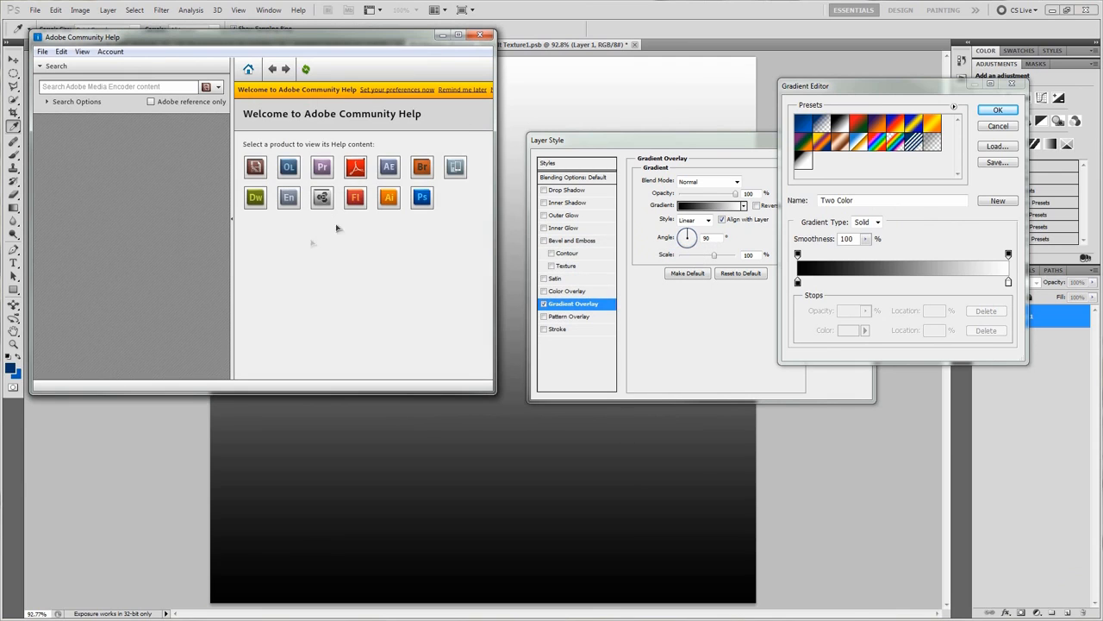
pyautogui.click(481, 34)
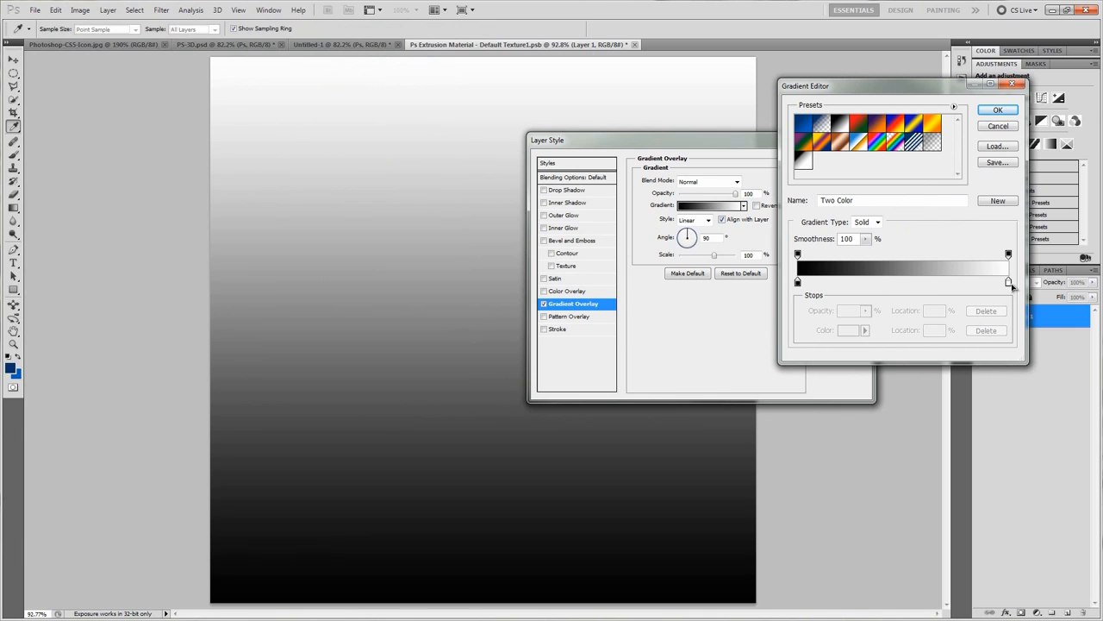
# Step: Change the gradient's white stop to the dark blue foreground color 083366, apply the overlay and close the extrusion texture file
pyautogui.doubleClick(1008, 283)
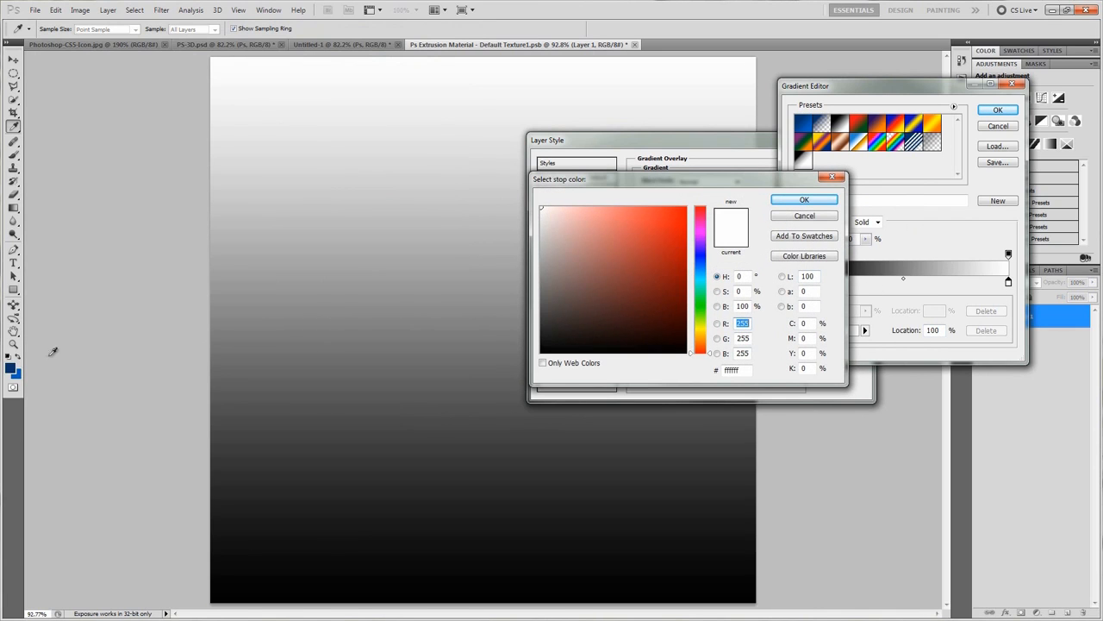
pyautogui.click(12, 369)
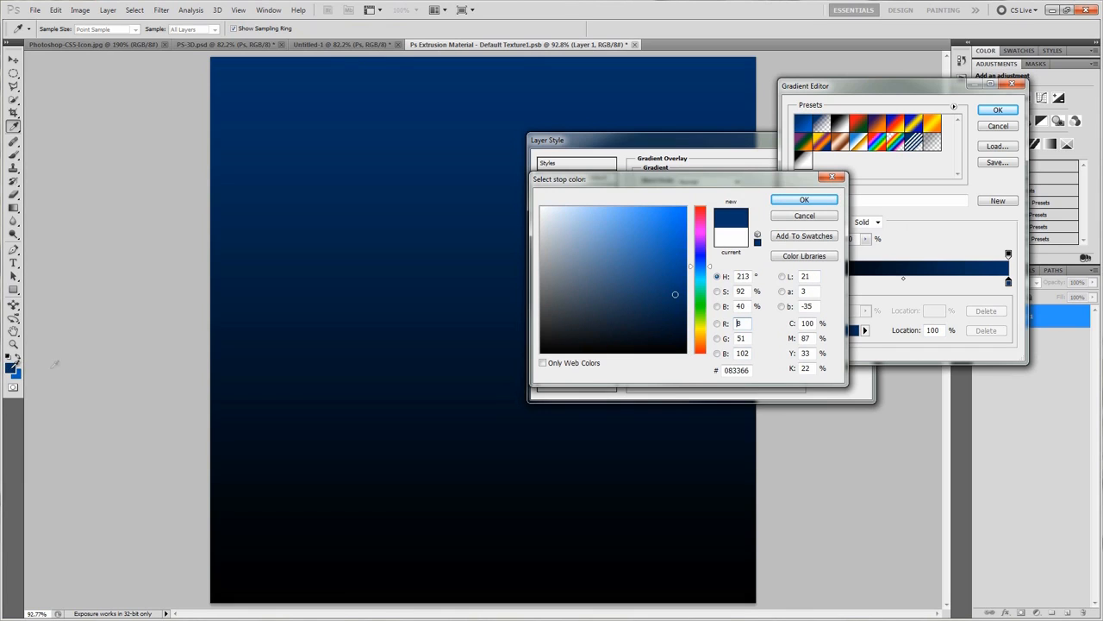
pyautogui.click(803, 199)
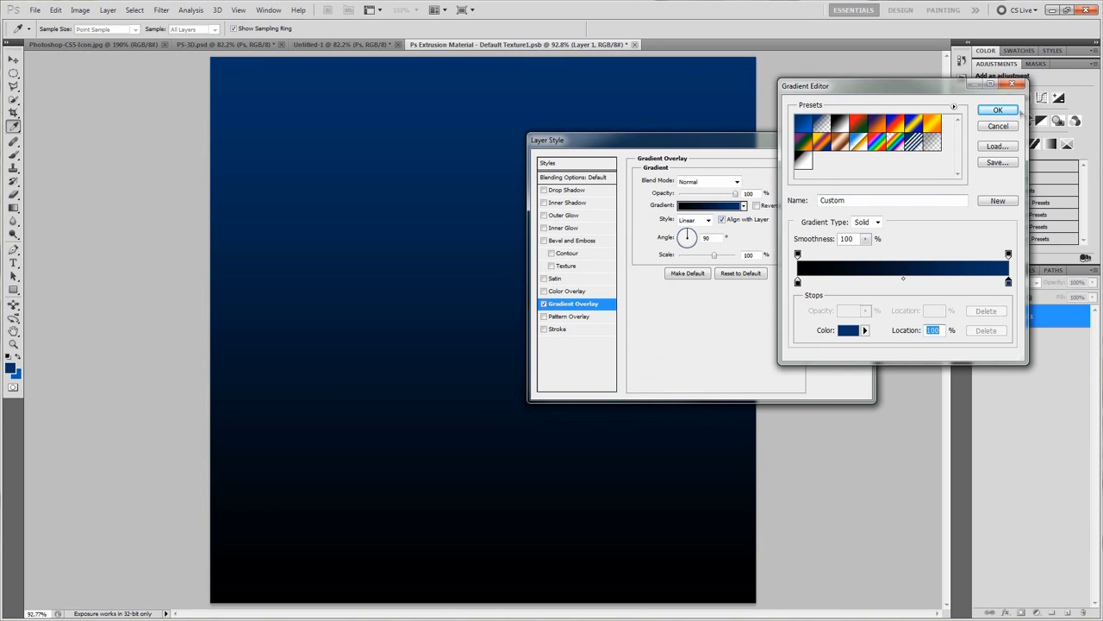
pyautogui.click(999, 109)
pyautogui.click(838, 165)
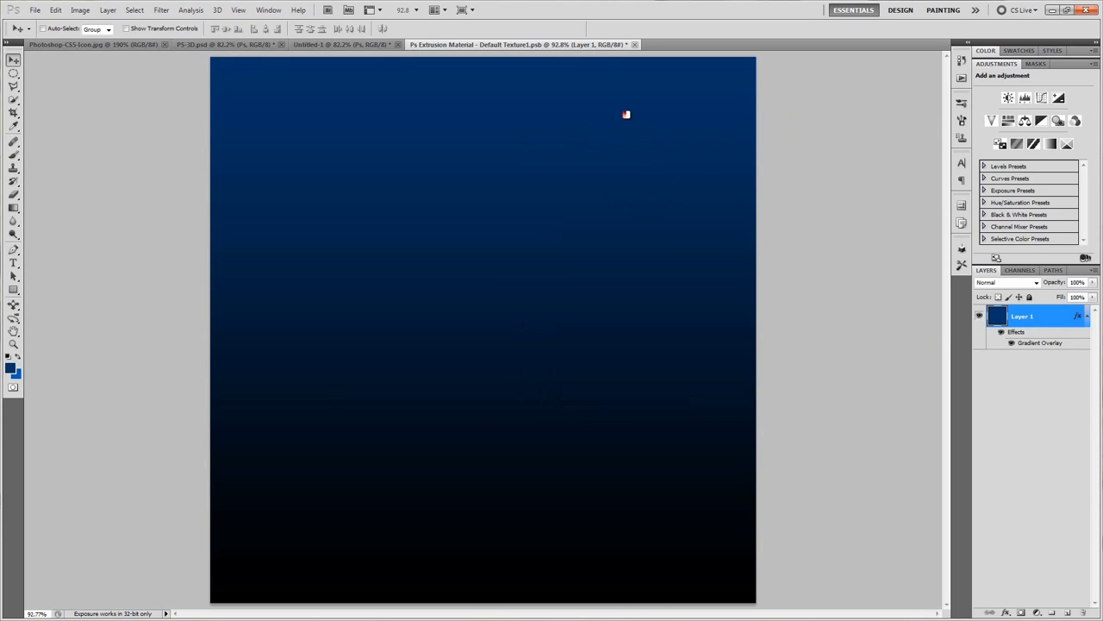
pyautogui.click(630, 44)
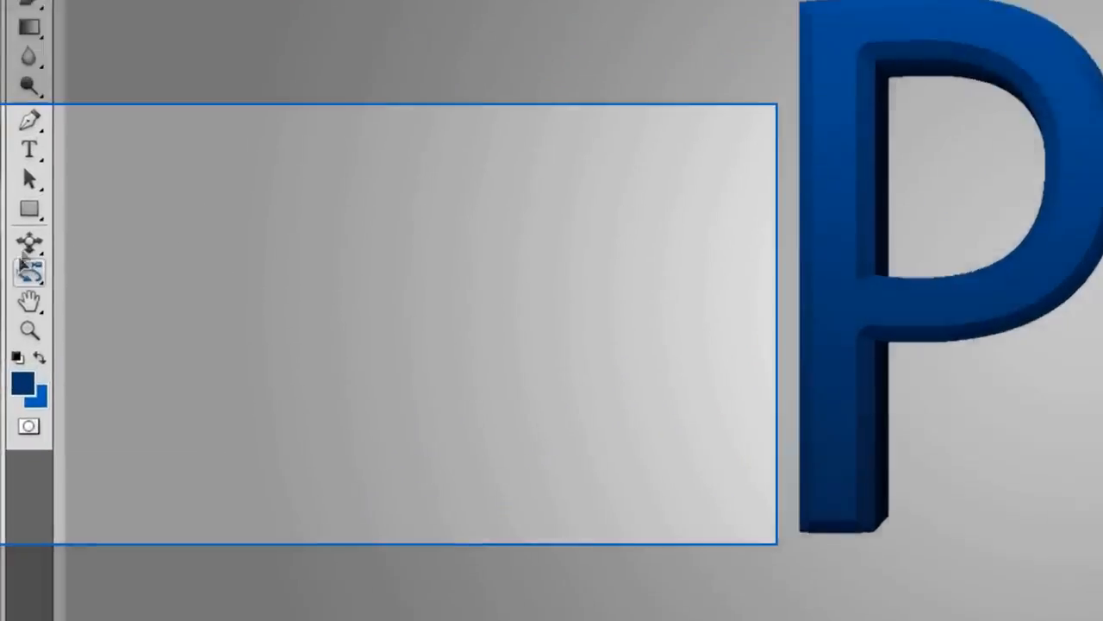
# Step: Rotate the 3D Ps object to about 89 degrees on the X axis with the 3D Object Rotate tool
pyautogui.click(13, 305)
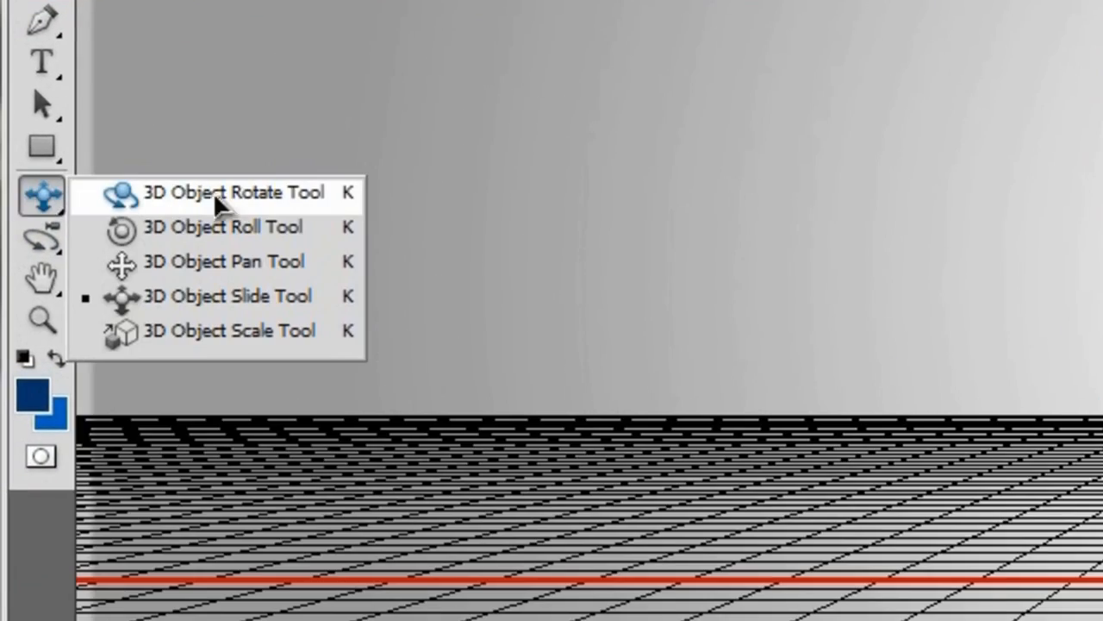
pyautogui.click(255, 191)
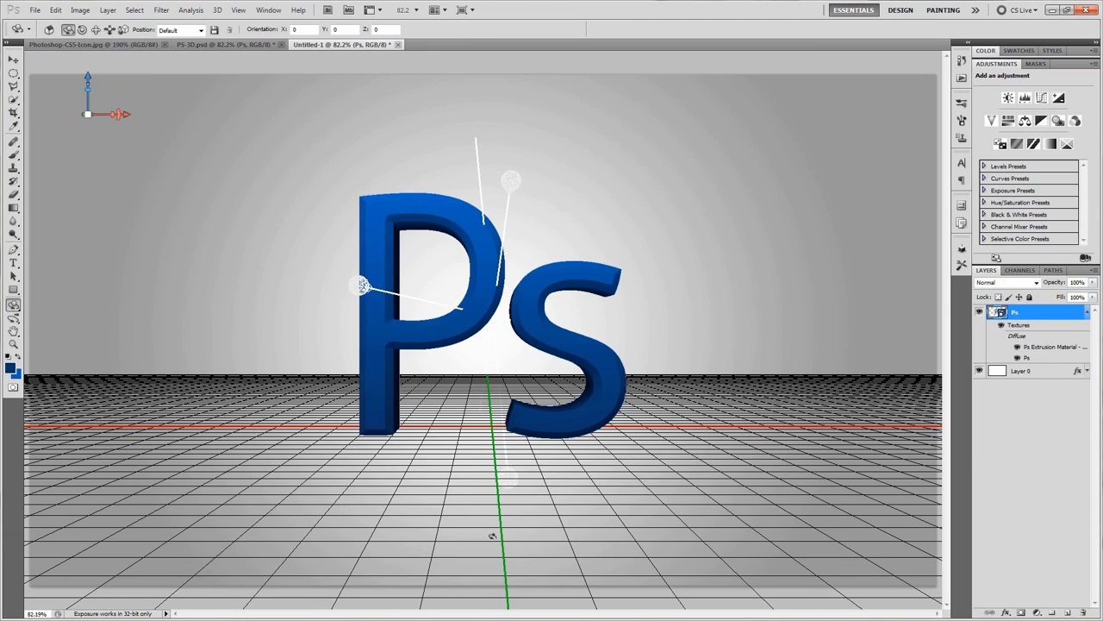
pyautogui.moveTo(492, 536); pyautogui.dragTo(496, 284)
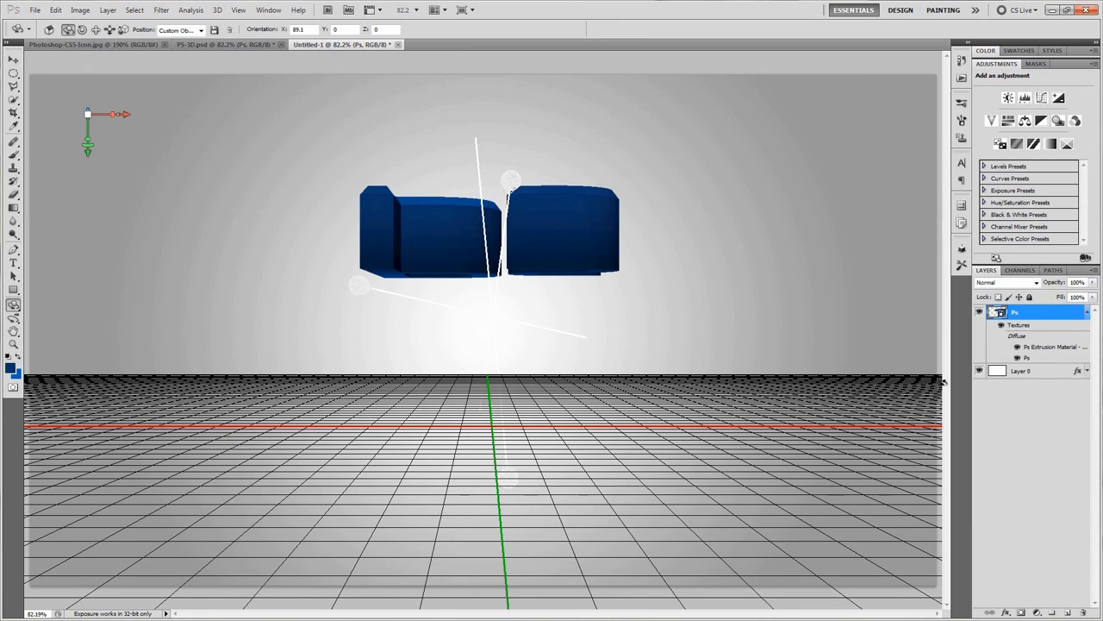
# Step: Show the 3D scene settings and snap the Ps object to the ground plane
pyautogui.click(962, 249)
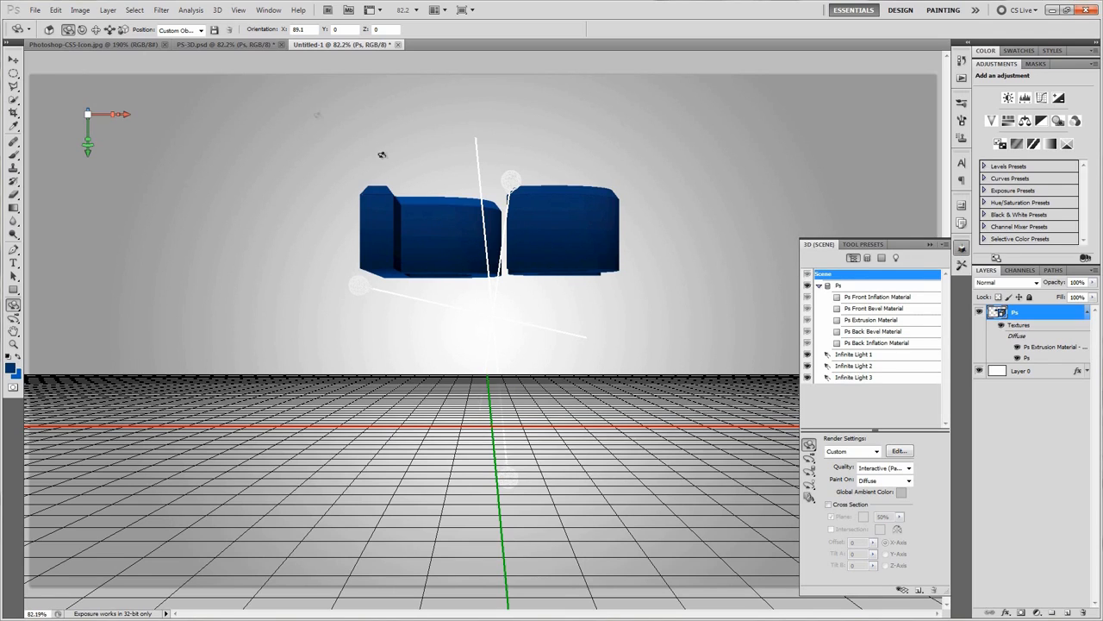
pyautogui.click(269, 9)
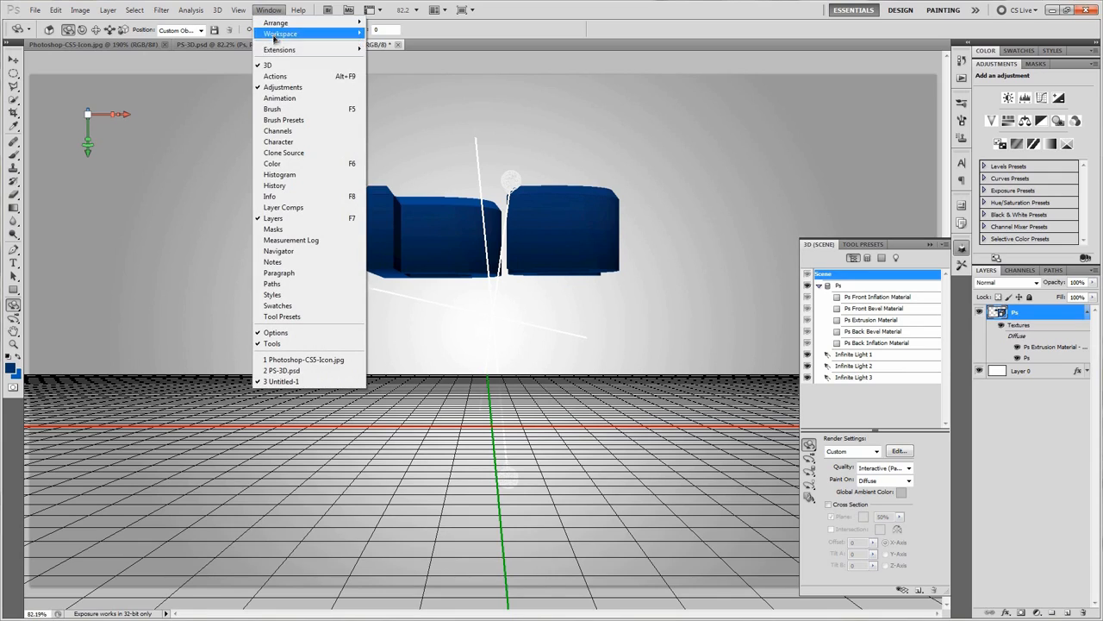
pyautogui.click(250, 96)
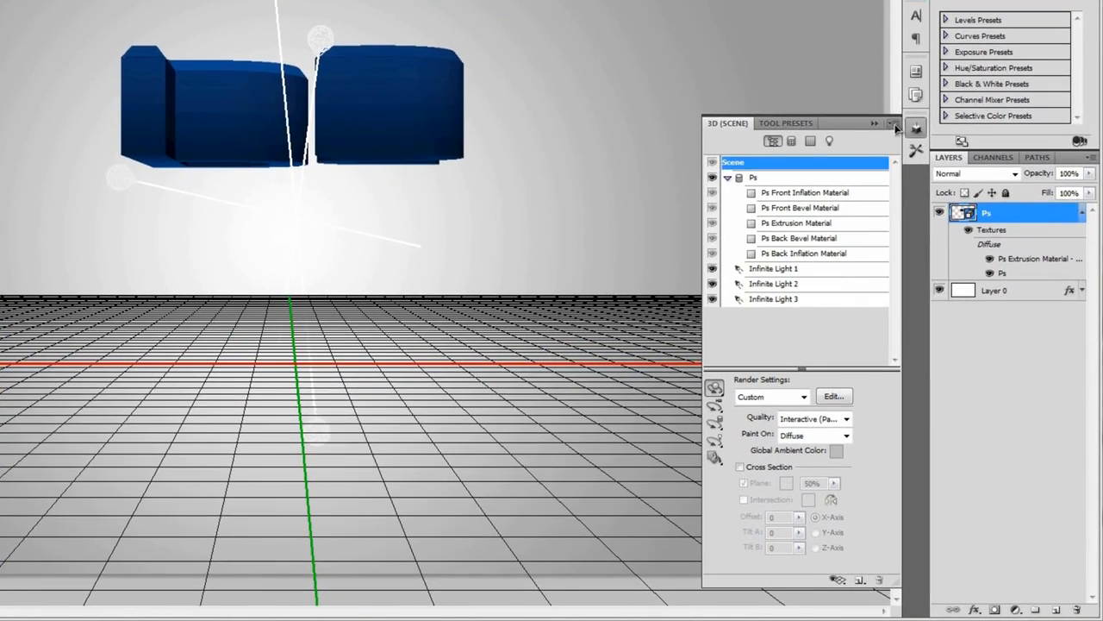
pyautogui.click(894, 125)
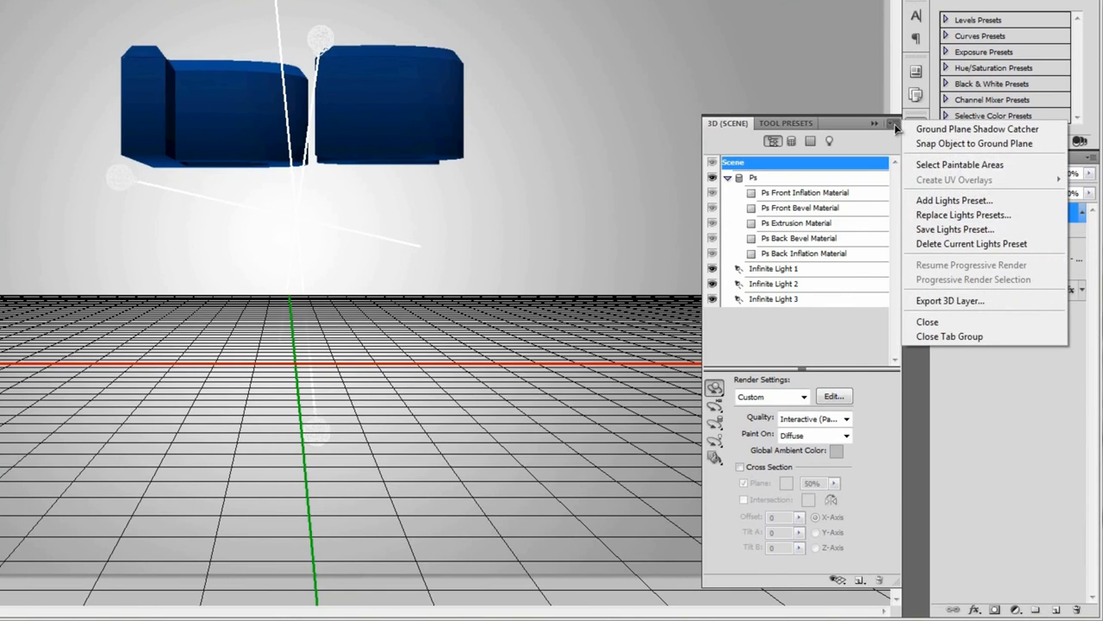
pyautogui.click(1025, 145)
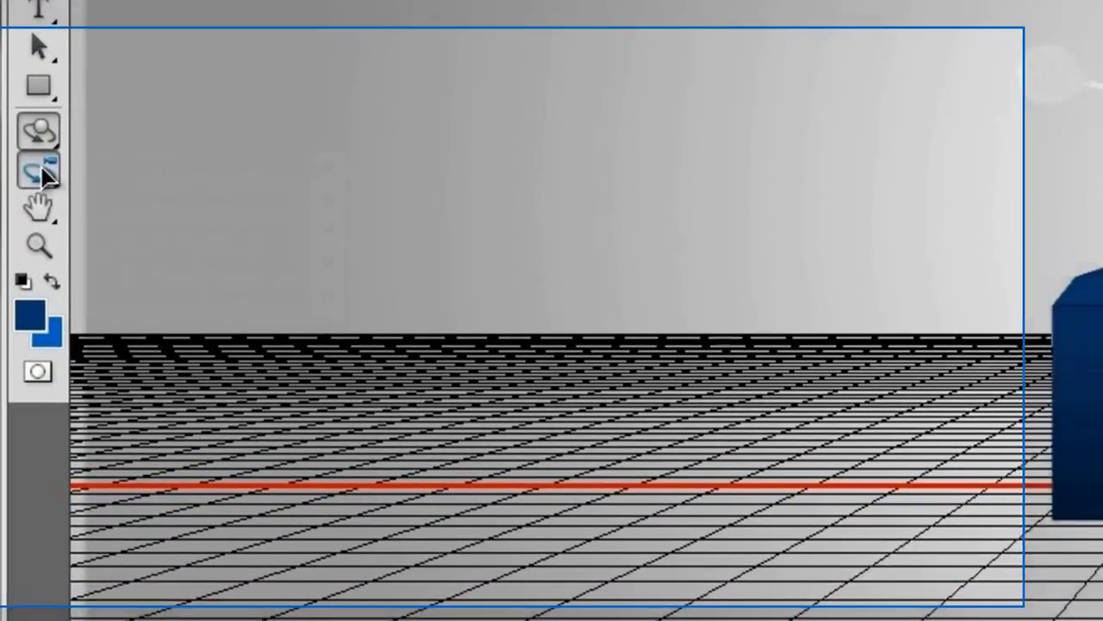
# Step: Rotate the 3D camera to look down on the Ps object and ground plane from above, at about X 182.83
pyautogui.rightClick(14, 318)
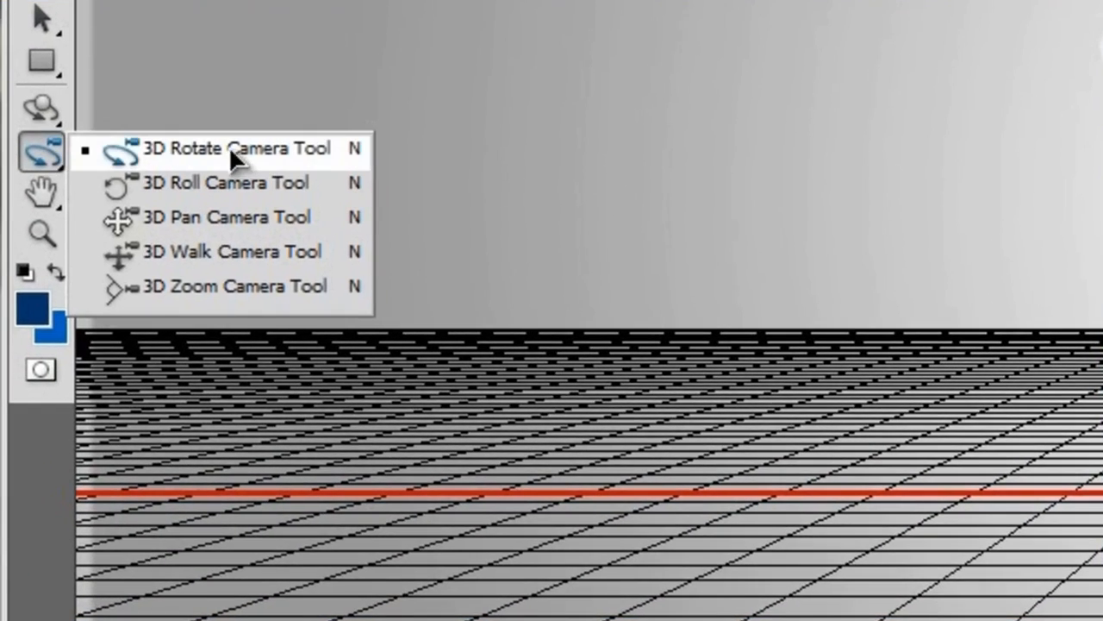
pyautogui.click(275, 146)
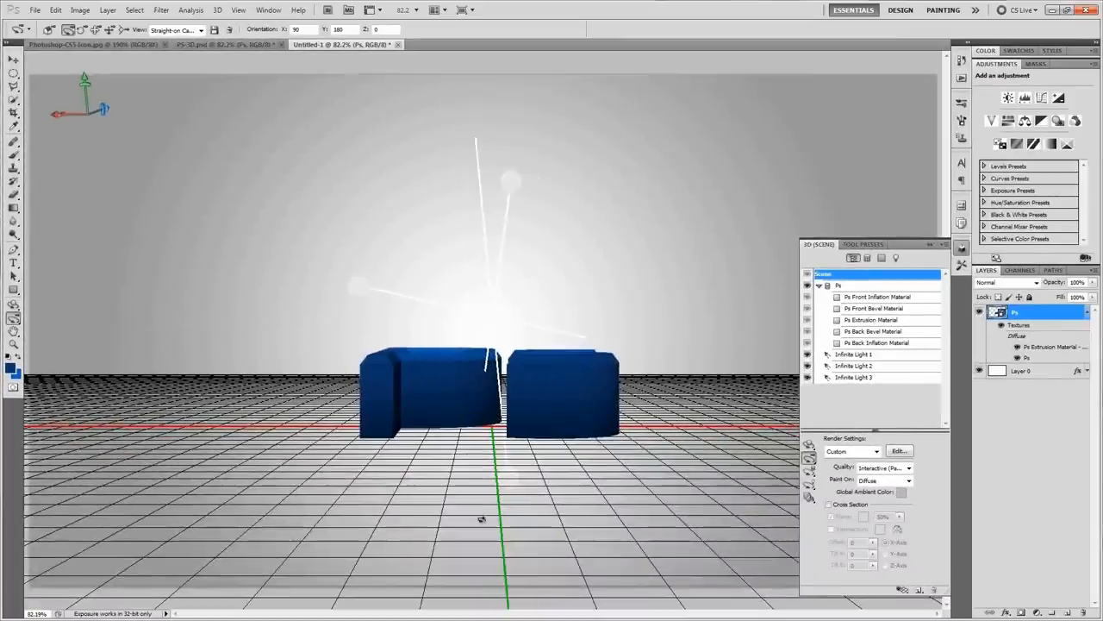
pyautogui.moveTo(586, 550); pyautogui.dragTo(630, 471)
pyautogui.moveTo(512, 459); pyautogui.dragTo(506, 587)
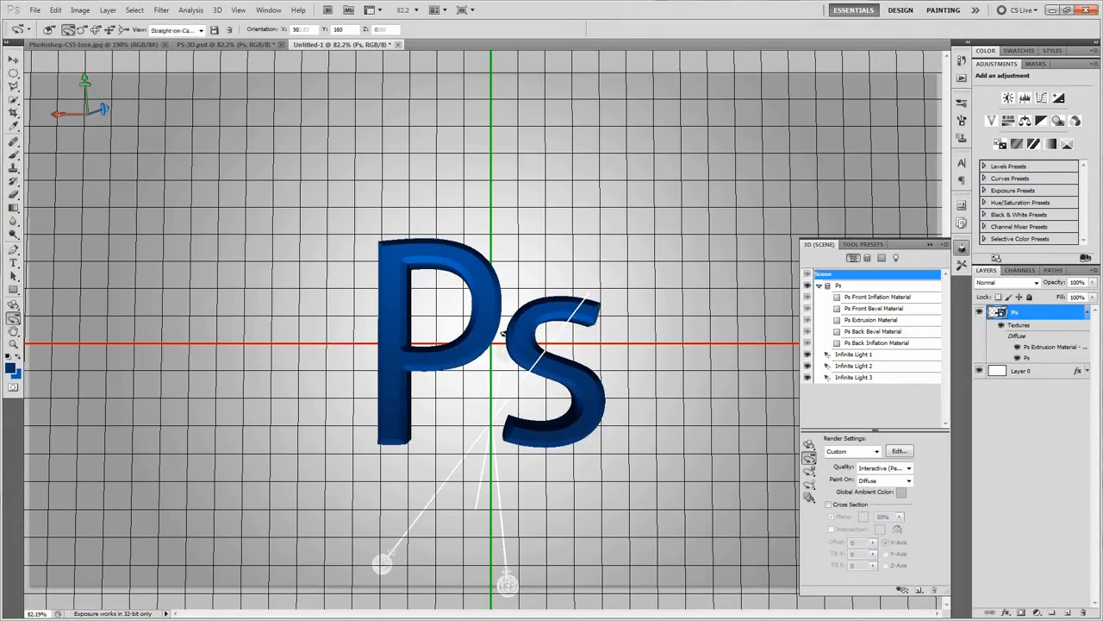
pyautogui.scroll(-8, 502, 334)
pyautogui.scroll(-1, 499, 331)
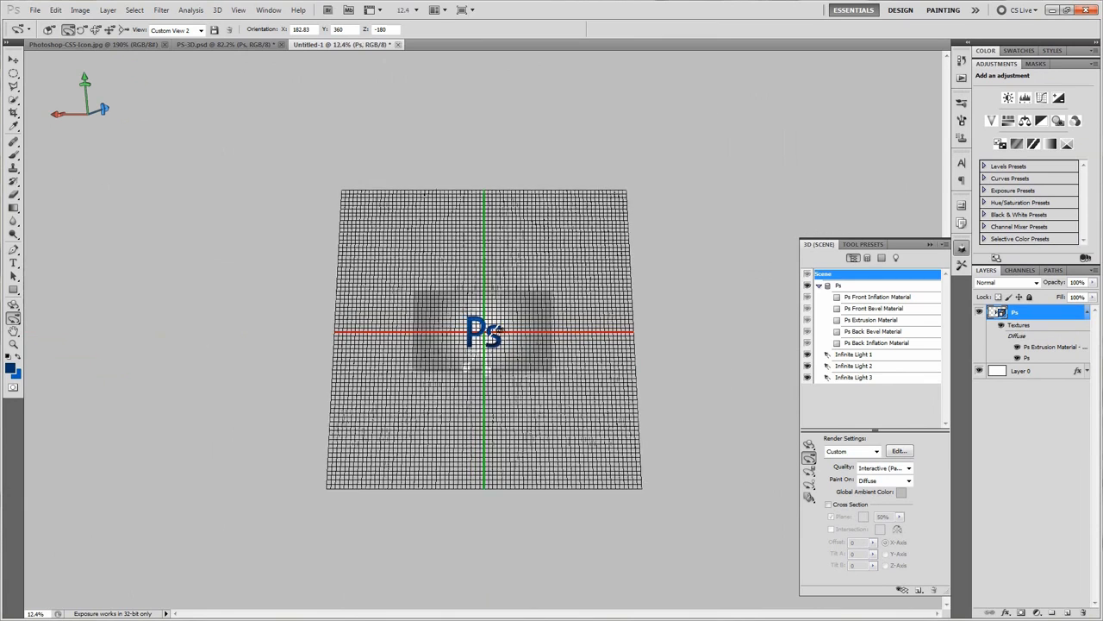
pyautogui.scroll(2, 498, 328)
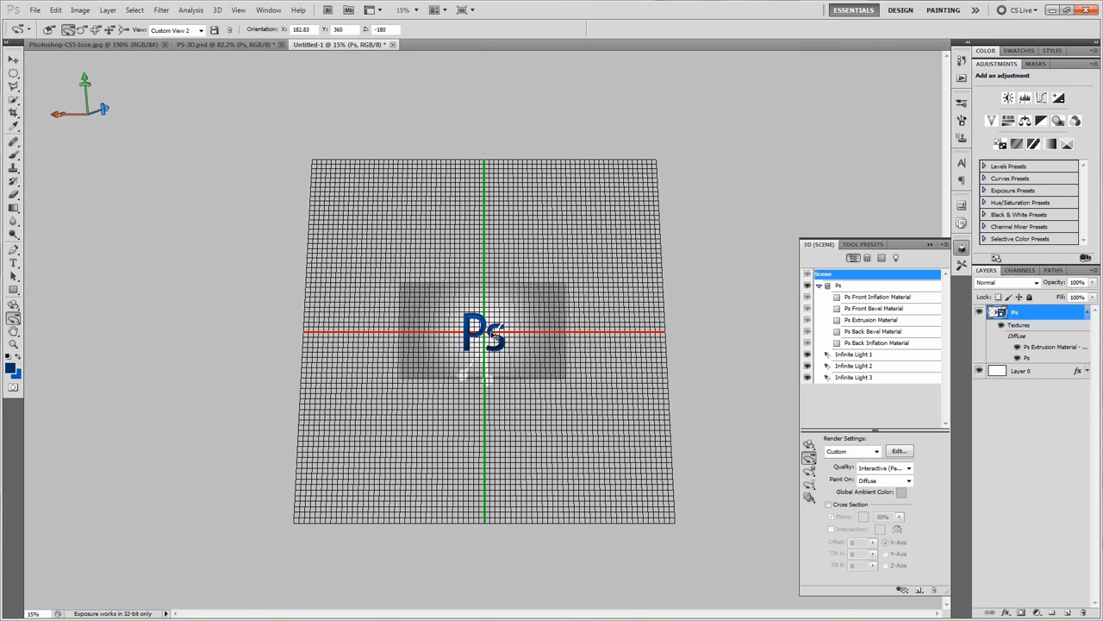
pyautogui.hotkey('ctrl', '1')
pyautogui.hotkey('ctrl', '0')
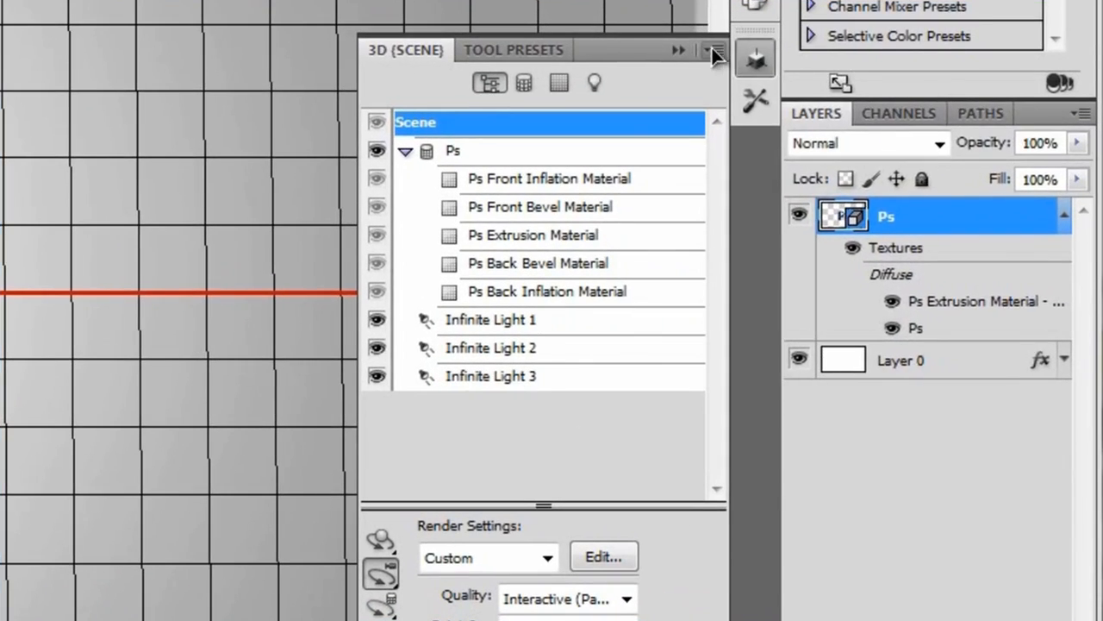
# Step: Enable the Ground Plane Shadow Catcher for the 3D scene and review the available render quality options
pyautogui.click(943, 244)
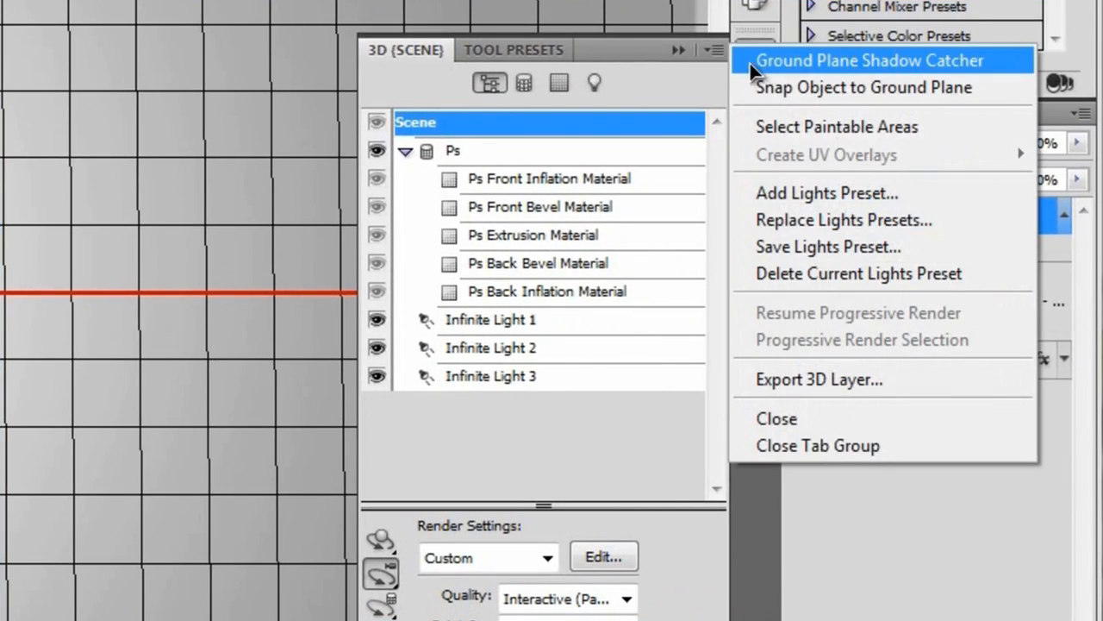
pyautogui.click(979, 69)
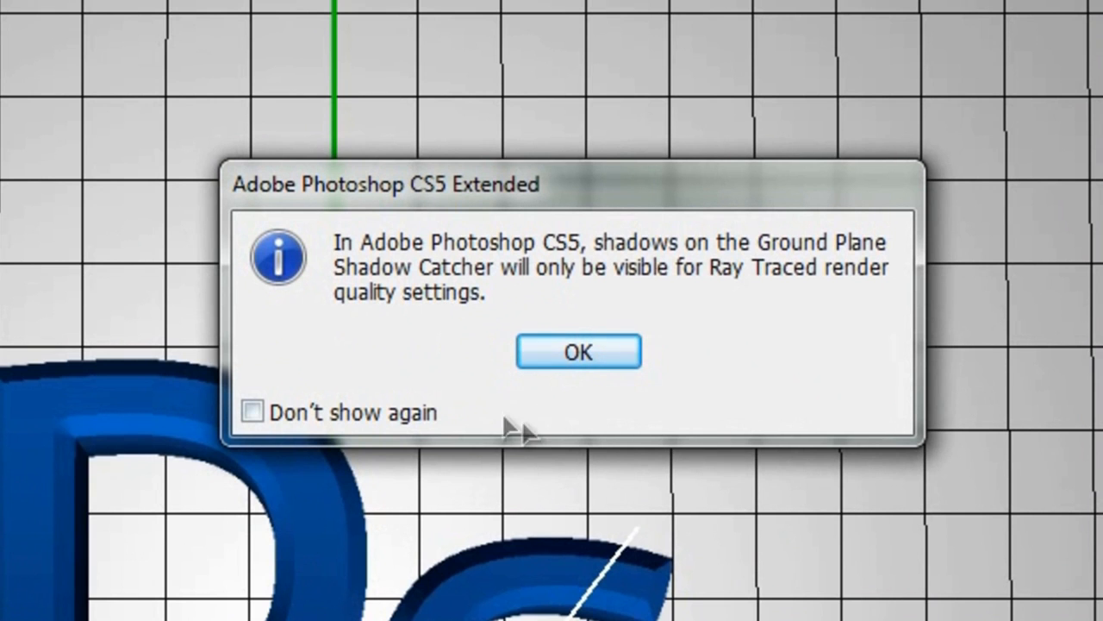
pyautogui.click(591, 350)
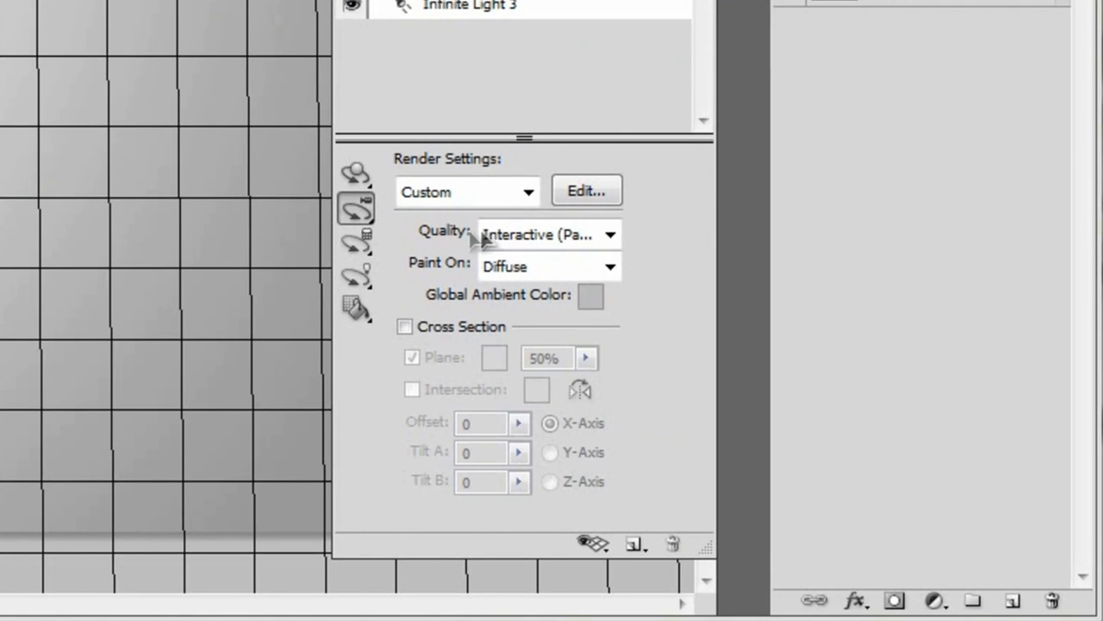
pyautogui.click(576, 234)
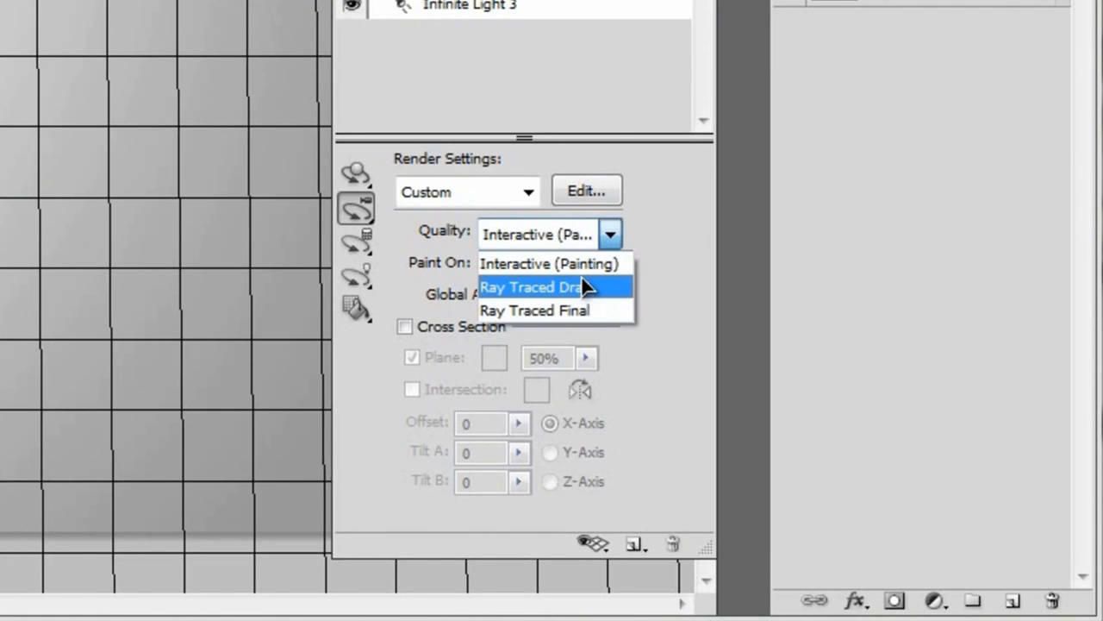
pyautogui.click(607, 235)
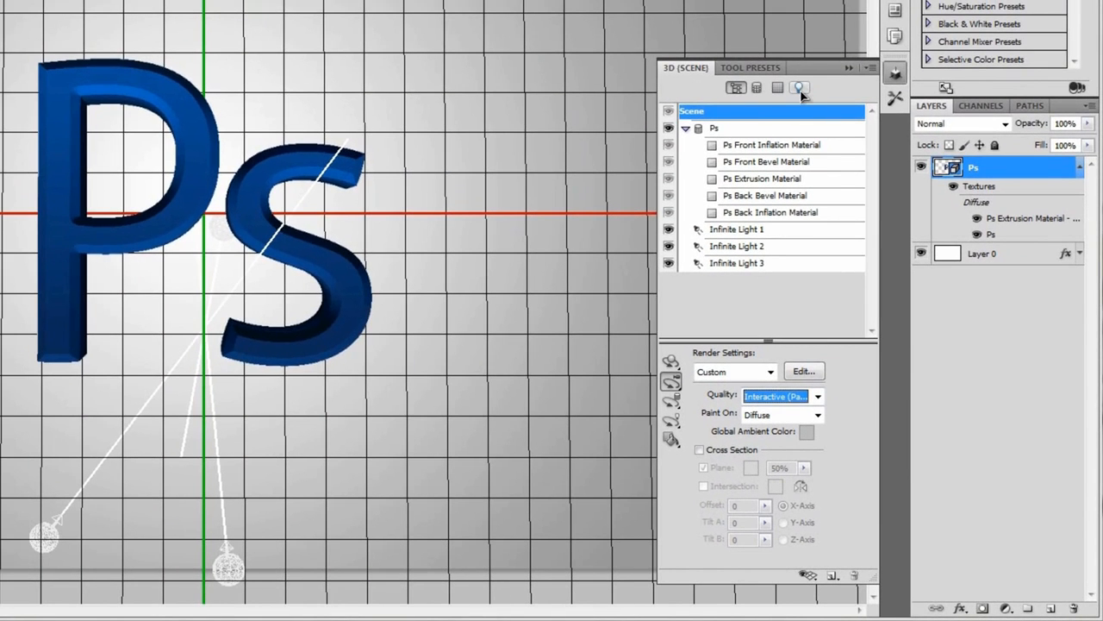
# Step: Set the shadow softness of Infinite Light 1 to 100%
pyautogui.click(802, 88)
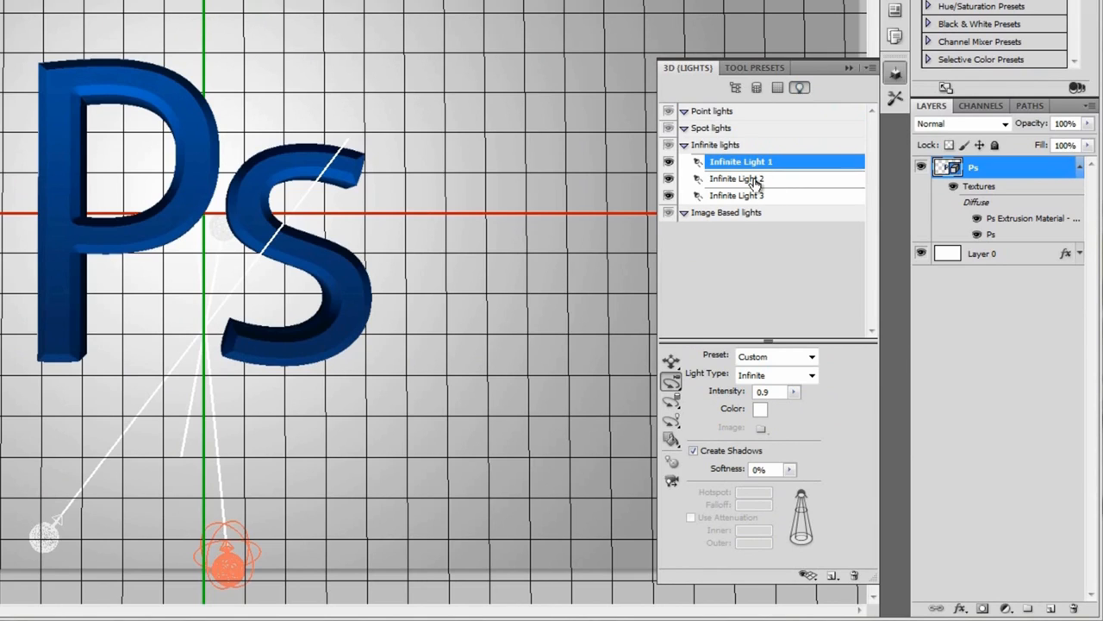
pyautogui.click(751, 179)
pyautogui.click(755, 196)
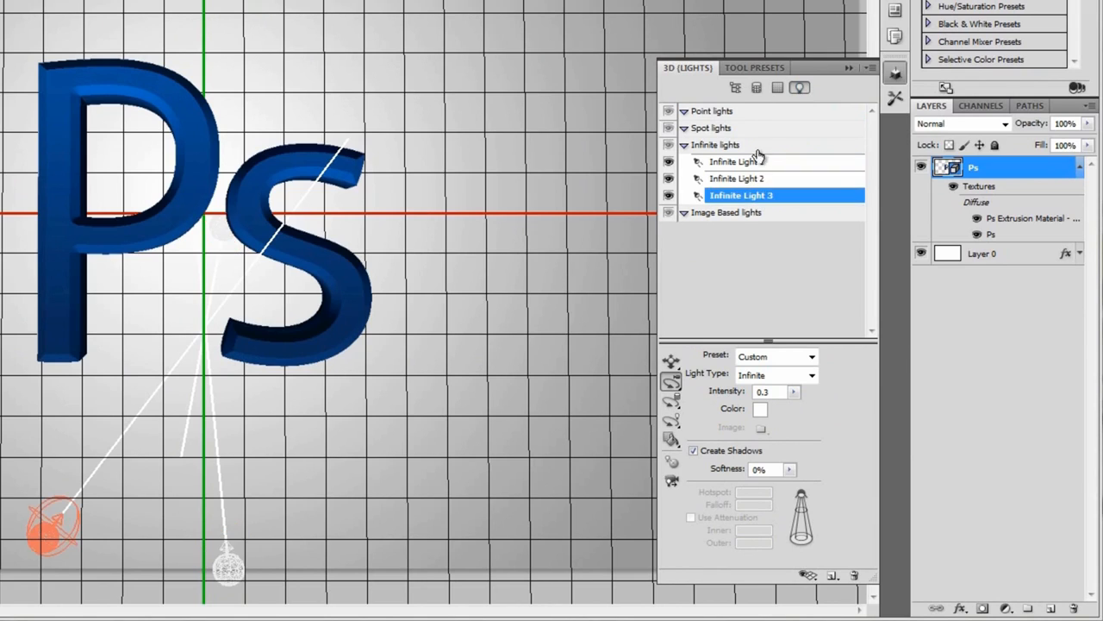
pyautogui.click(758, 164)
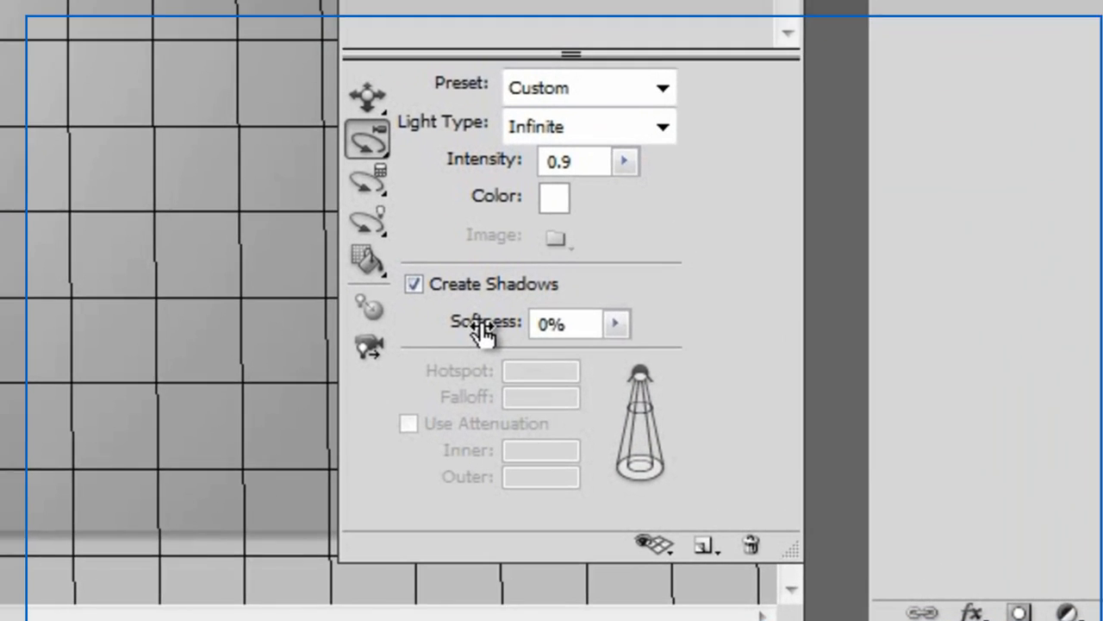
pyautogui.moveTo(722, 469); pyautogui.dragTo(989, 468)
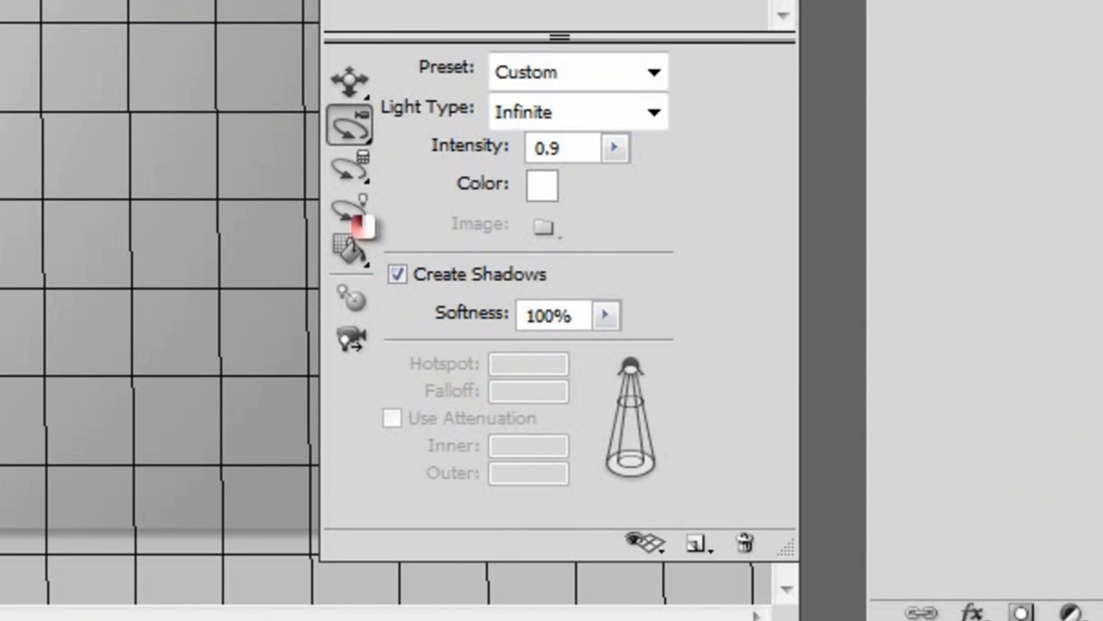
# Step: Rotate Infinite Light 1 with the 3D Light Rotate Tool to shine from the P's left side, about X 381.7, Y -262.8, Z 16.4
pyautogui.click(347, 213)
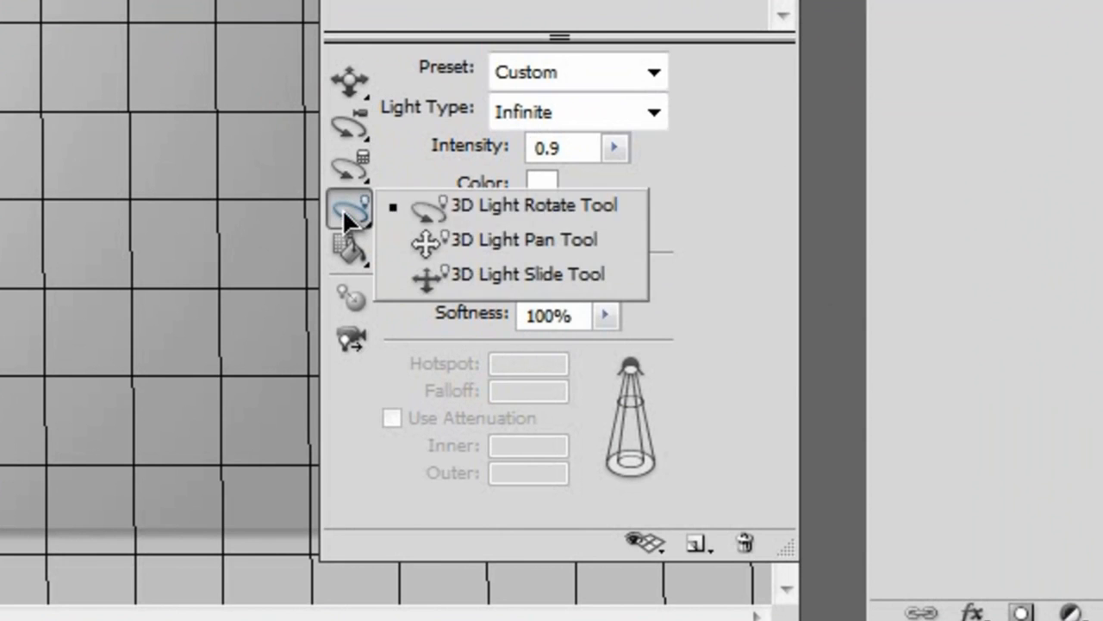
pyautogui.click(627, 207)
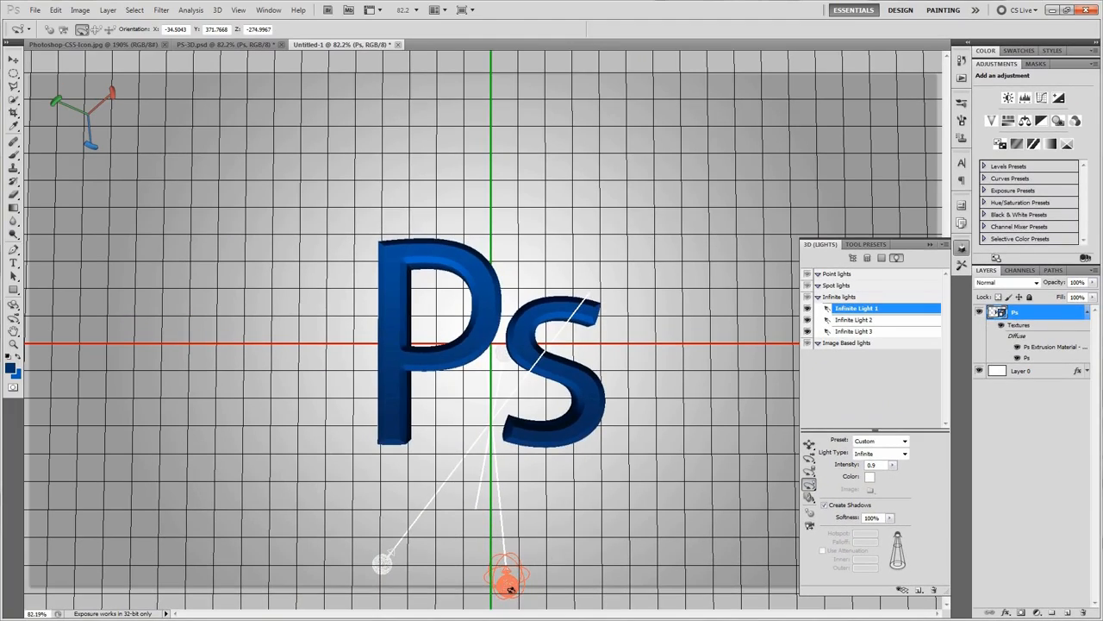
pyautogui.moveTo(517, 569)
pyautogui.mouseDown()
pyautogui.moveTo(595, 371)
pyautogui.moveTo(623, 263)
pyautogui.moveTo(517, 258)
pyautogui.moveTo(353, 308)
pyautogui.moveTo(285, 431)
pyautogui.moveTo(420, 233)
pyautogui.moveTo(473, 259)
pyautogui.moveTo(468, 364)
pyautogui.moveTo(442, 346)
pyautogui.moveTo(409, 275)
pyautogui.moveTo(369, 244)
pyautogui.moveTo(332, 252)
pyautogui.moveTo(275, 324)
pyautogui.moveTo(310, 332)
pyautogui.moveTo(76, 356)
pyautogui.moveTo(12, 346)
pyautogui.moveTo(25, 348)
pyautogui.mouseUp()
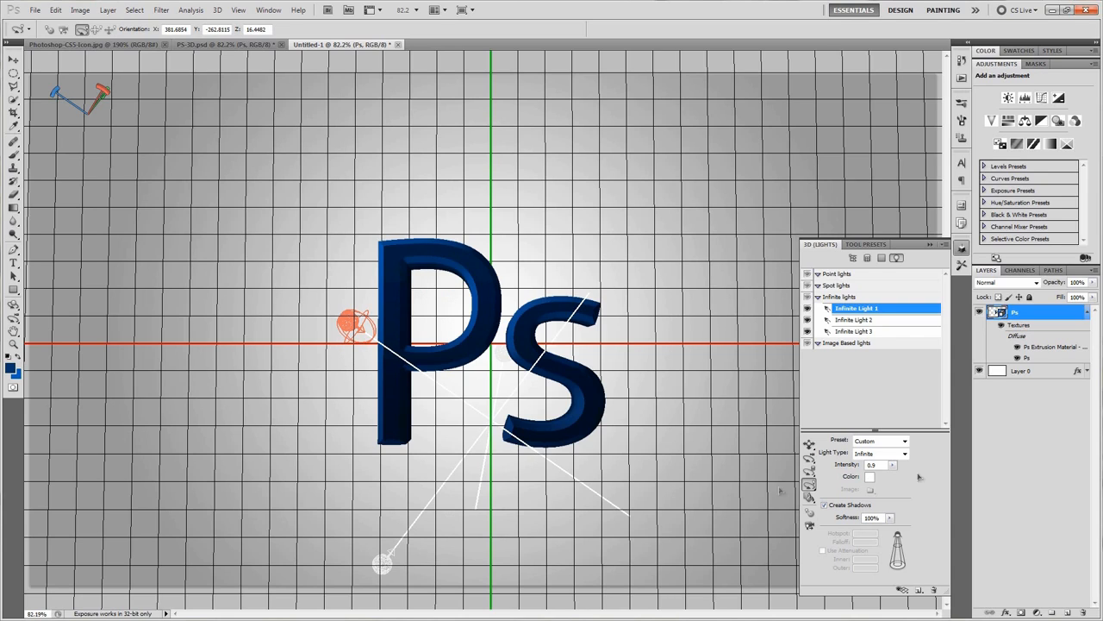
# Step: Set Infinite Light 2's shadow softness to 100% and rotate it to shine from above the letters, about X -42.3, Y -423.5, Z -184.1
pyautogui.click(866, 322)
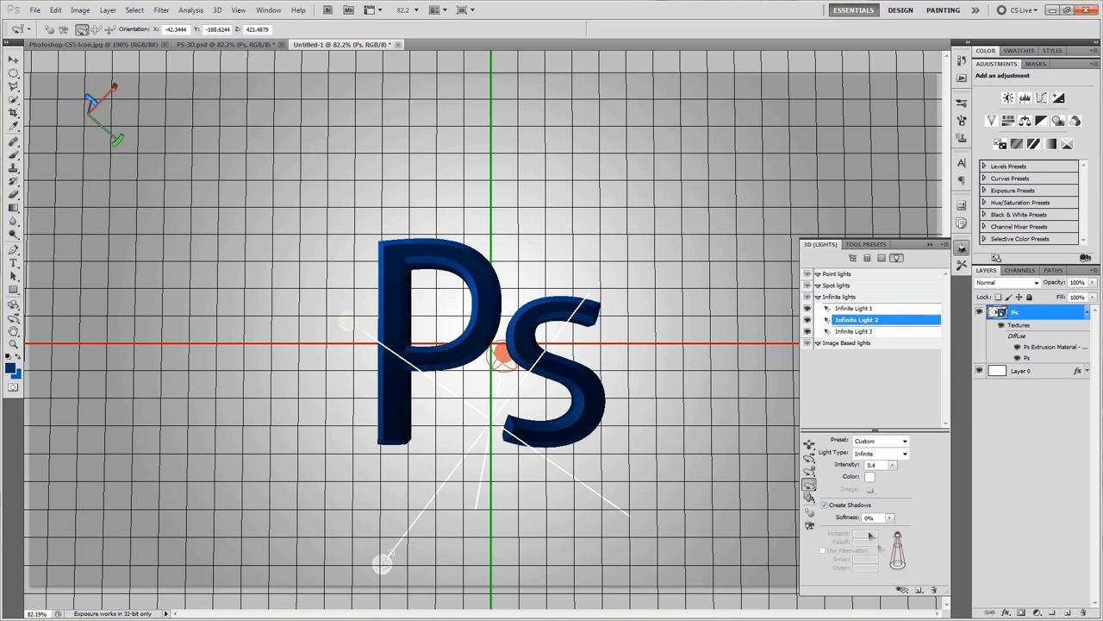
pyautogui.moveTo(852, 520); pyautogui.dragTo(939, 520)
pyautogui.moveTo(517, 329); pyautogui.dragTo(506, 614)
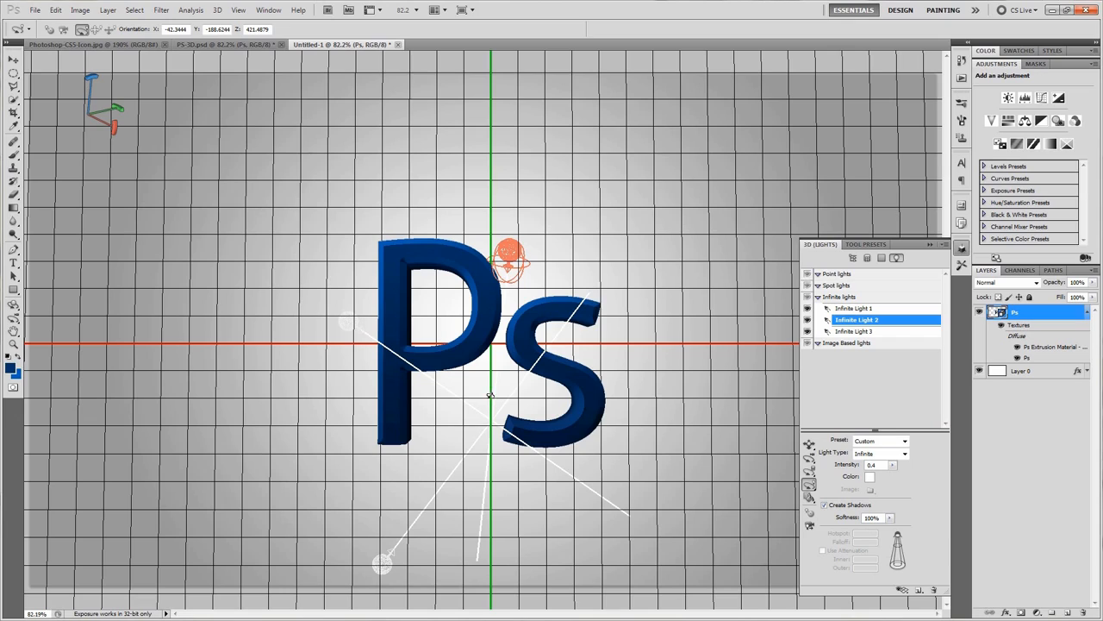
# Step: Set Infinite Light 3's shadow softness to 100% and rotate it over the P's bowl, about X 118.9, Y -212.1, Z -394.8
pyautogui.click(875, 333)
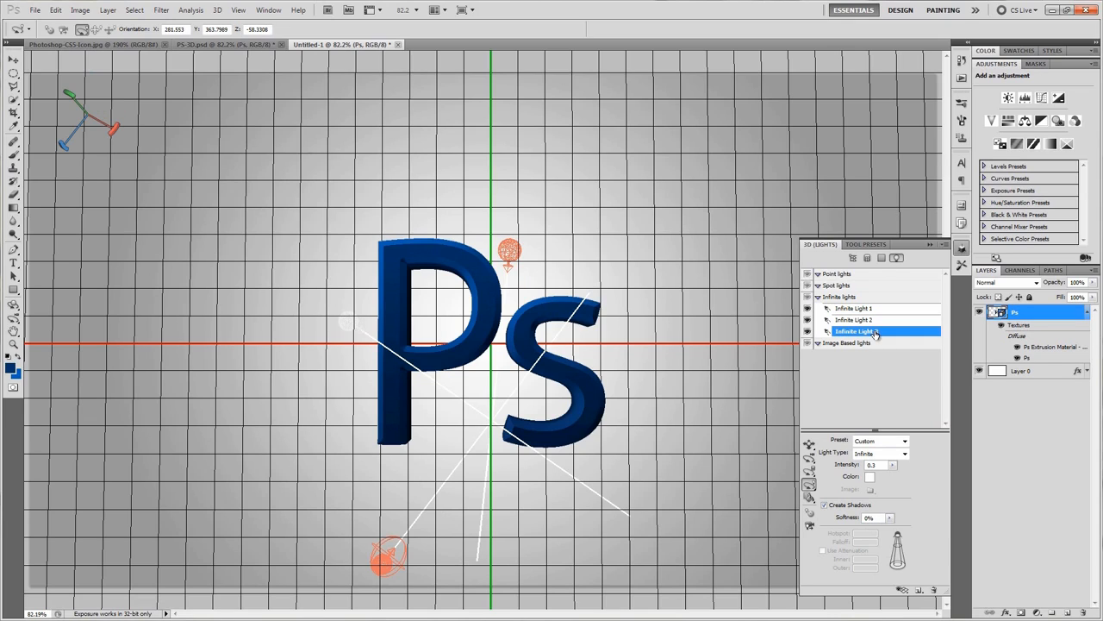
pyautogui.moveTo(839, 528); pyautogui.dragTo(1048, 517)
pyautogui.moveTo(403, 533)
pyautogui.mouseDown()
pyautogui.moveTo(593, 263)
pyautogui.moveTo(595, 276)
pyautogui.moveTo(513, 239)
pyautogui.mouseUp()
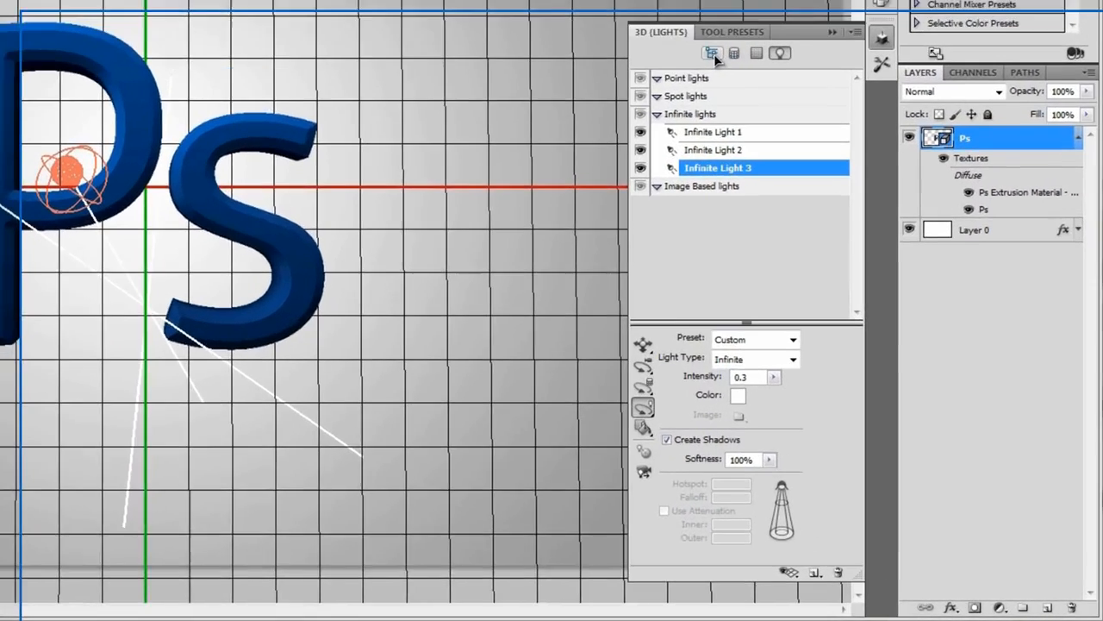
# Step: Set the 3D scene's render quality to Ray Traced Draft and stop the render once the shadows can be judged
pyautogui.click(852, 259)
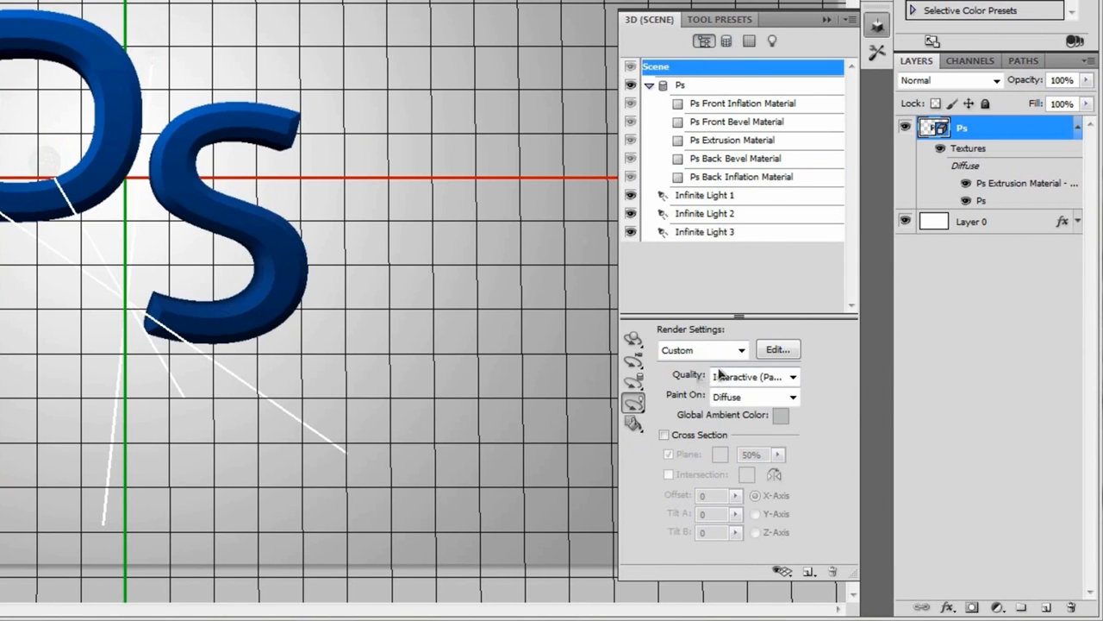
pyautogui.click(753, 376)
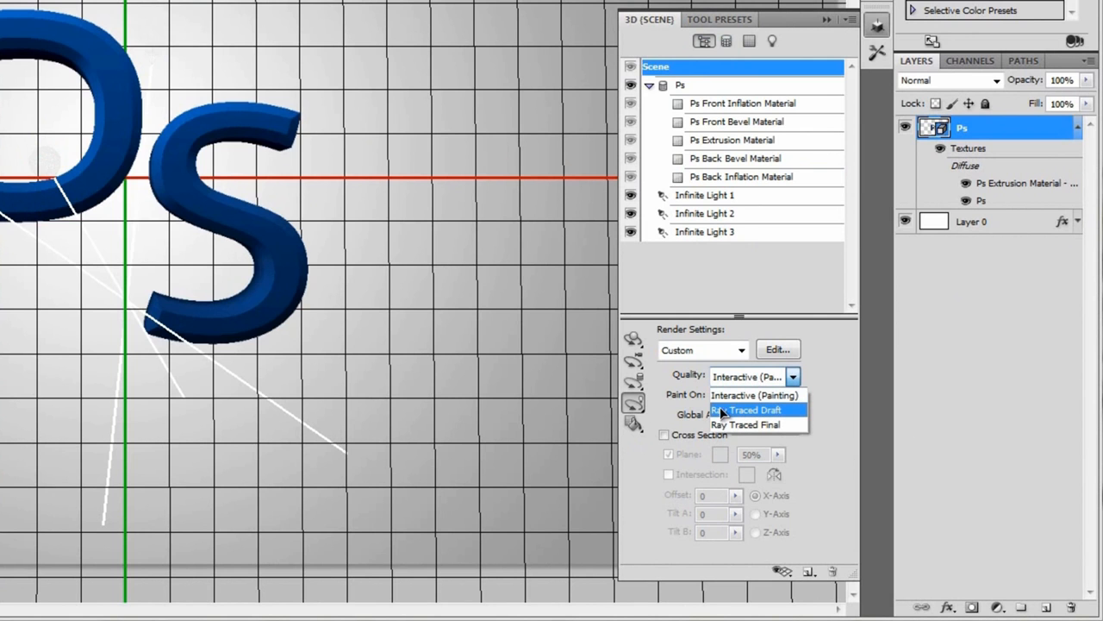
pyautogui.click(786, 411)
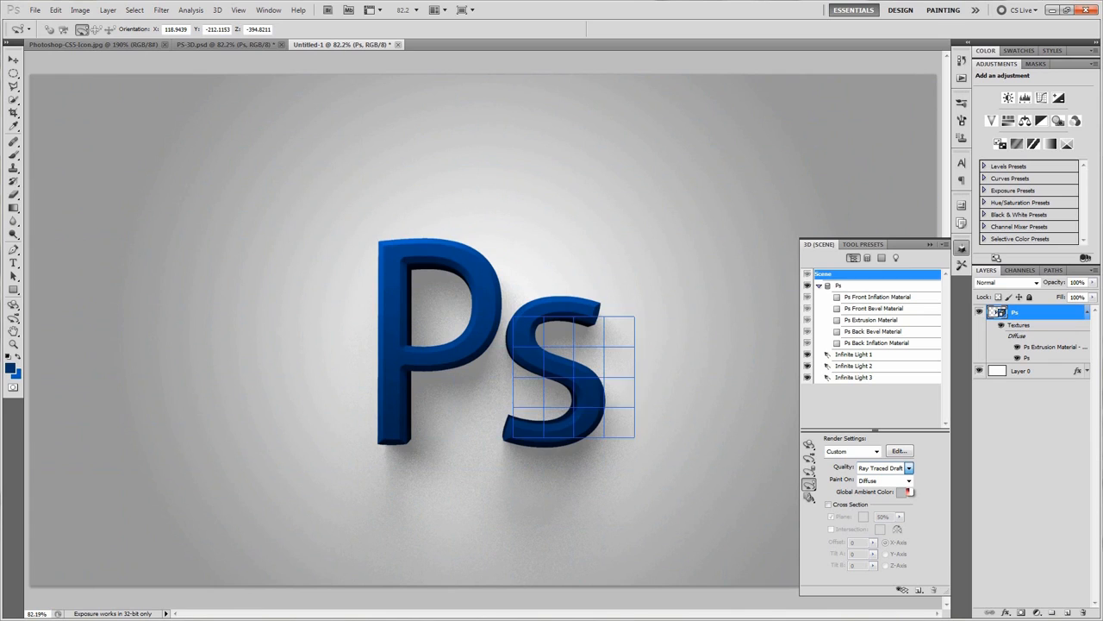
pyautogui.click(1045, 316)
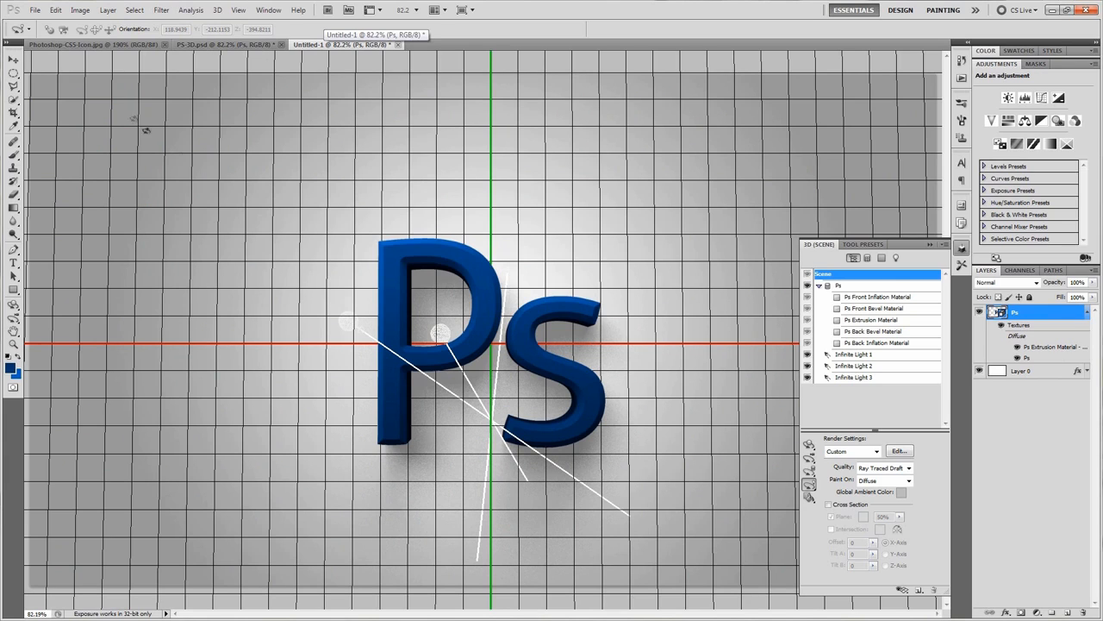
# Step: Hide the 3D overlays with the Move tool and examine the draft-rendered shadows without the 3D settings in view
pyautogui.click(13, 59)
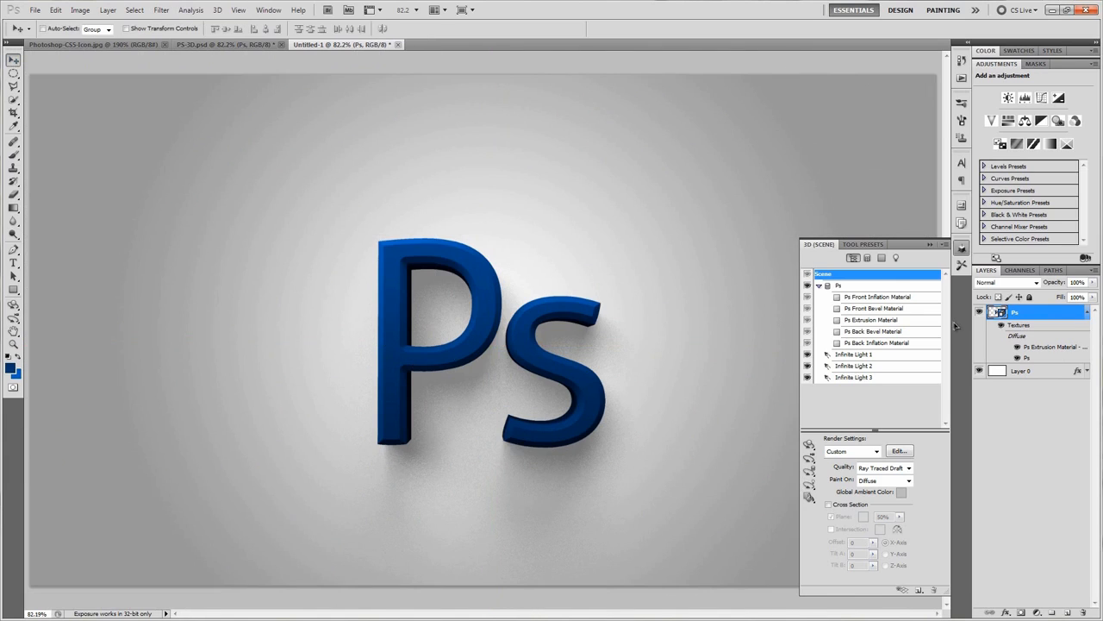
pyautogui.click(962, 249)
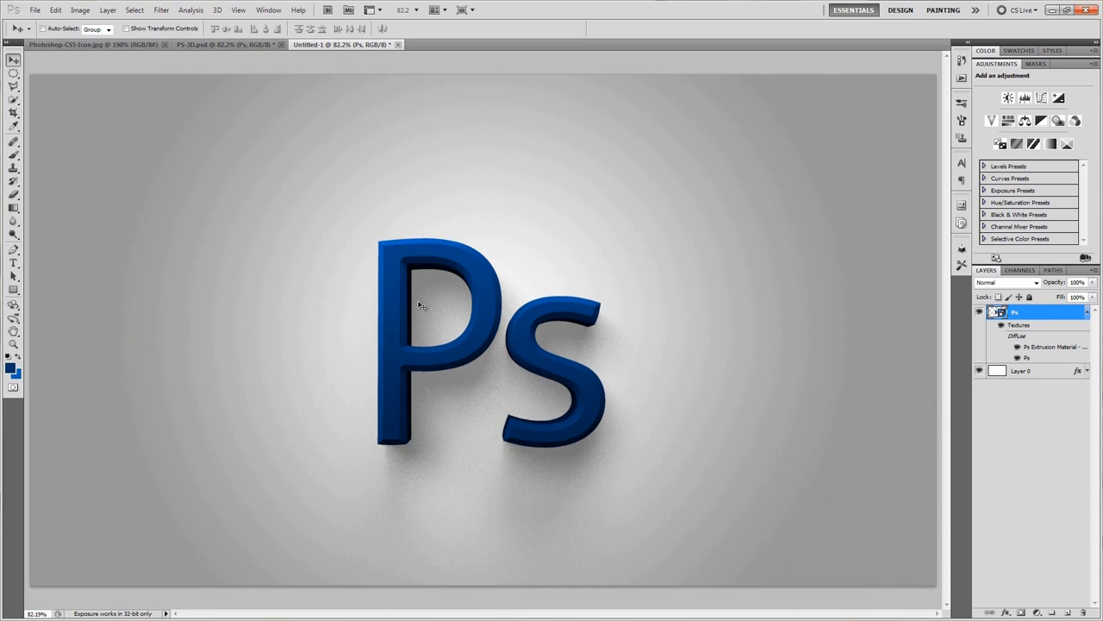
pyautogui.click(962, 248)
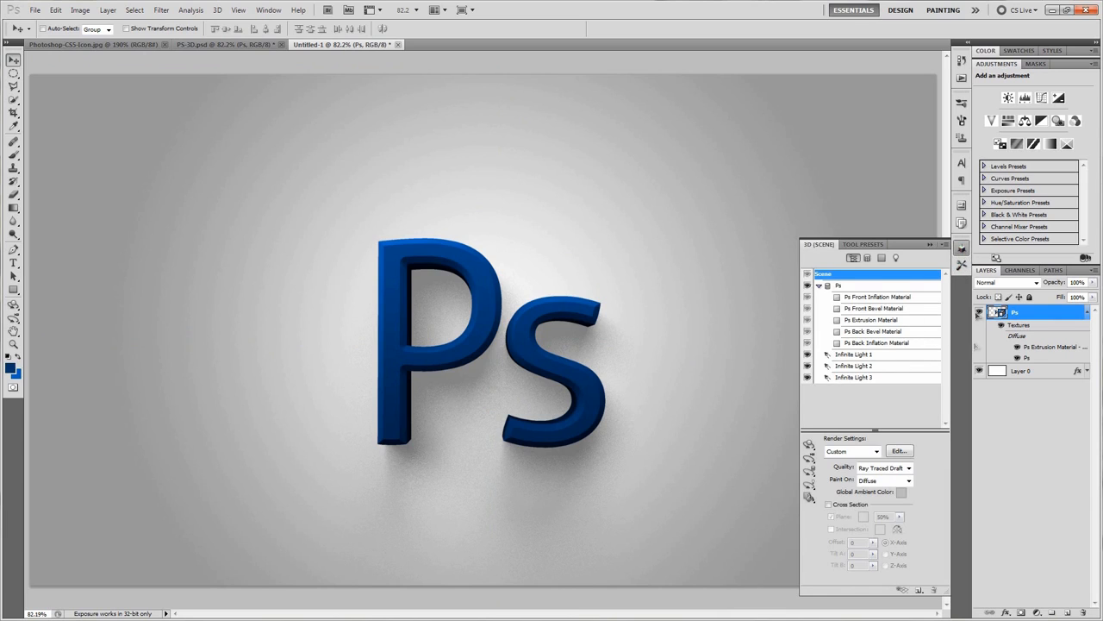
# Step: Rotate Infinite Light 2 down and over the P's bowl, to about X 76.9, Y -235.3, Z -392.1
pyautogui.click(896, 258)
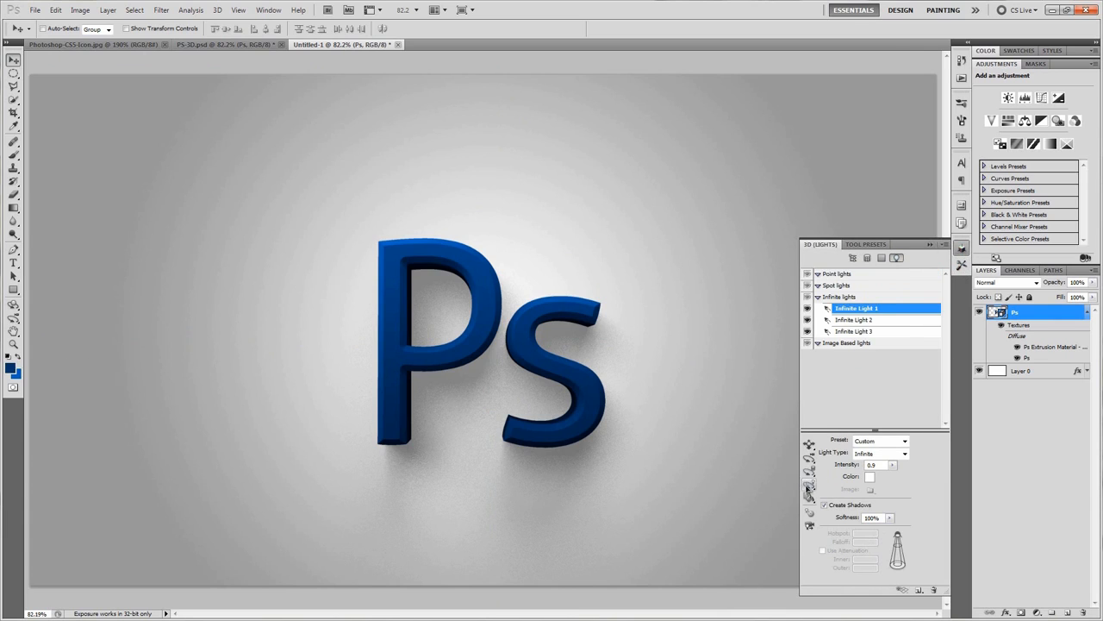
pyautogui.click(809, 487)
pyautogui.click(867, 321)
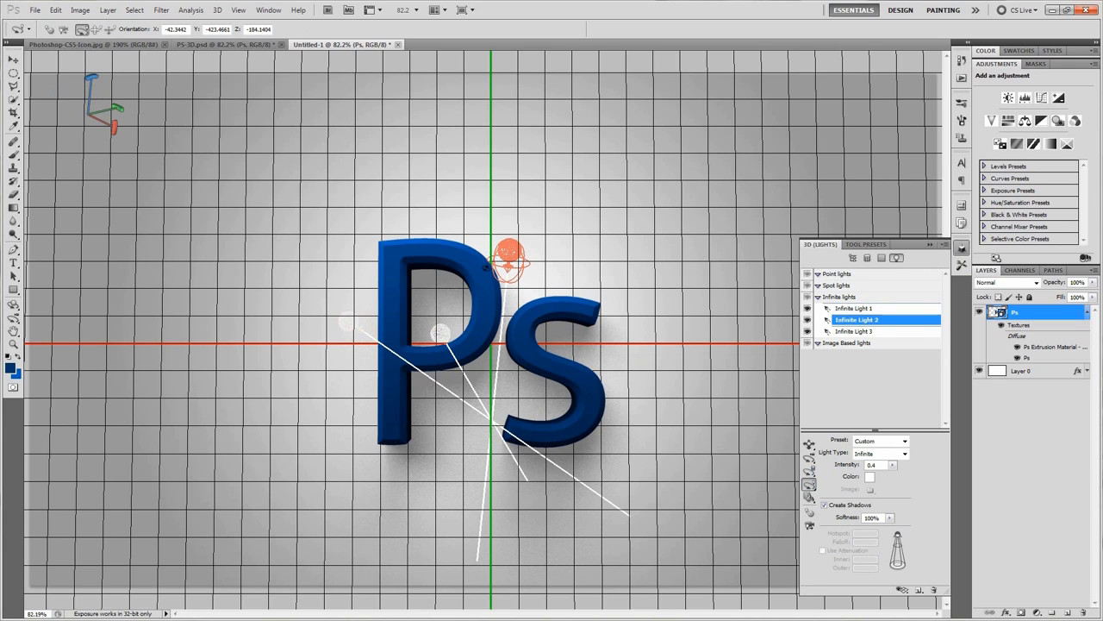
pyautogui.moveTo(507, 261); pyautogui.dragTo(486, 331)
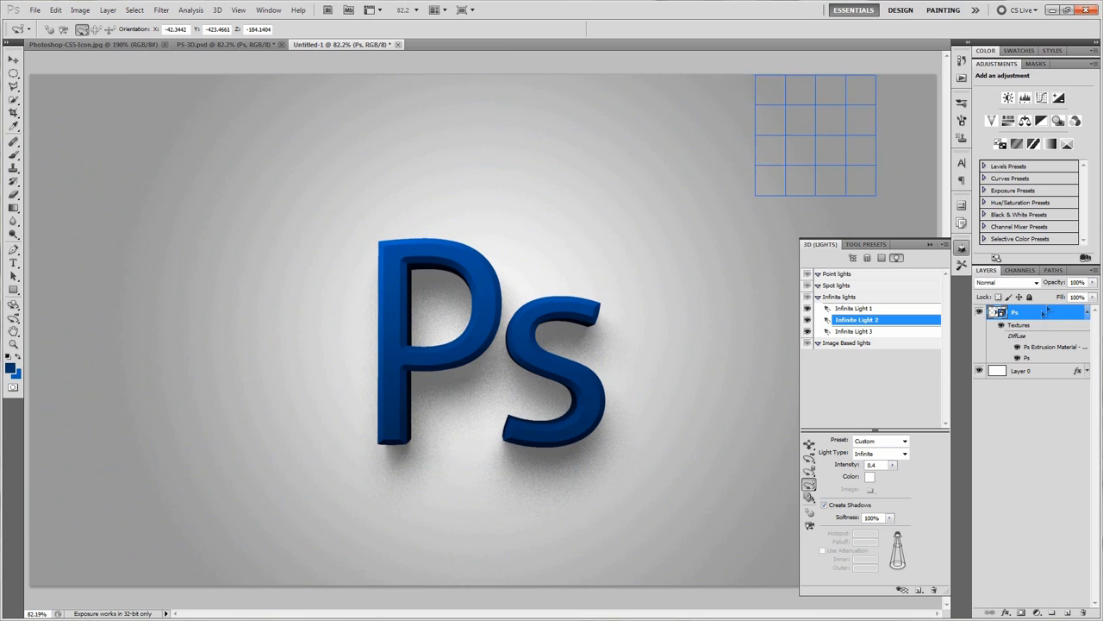
pyautogui.click(868, 322)
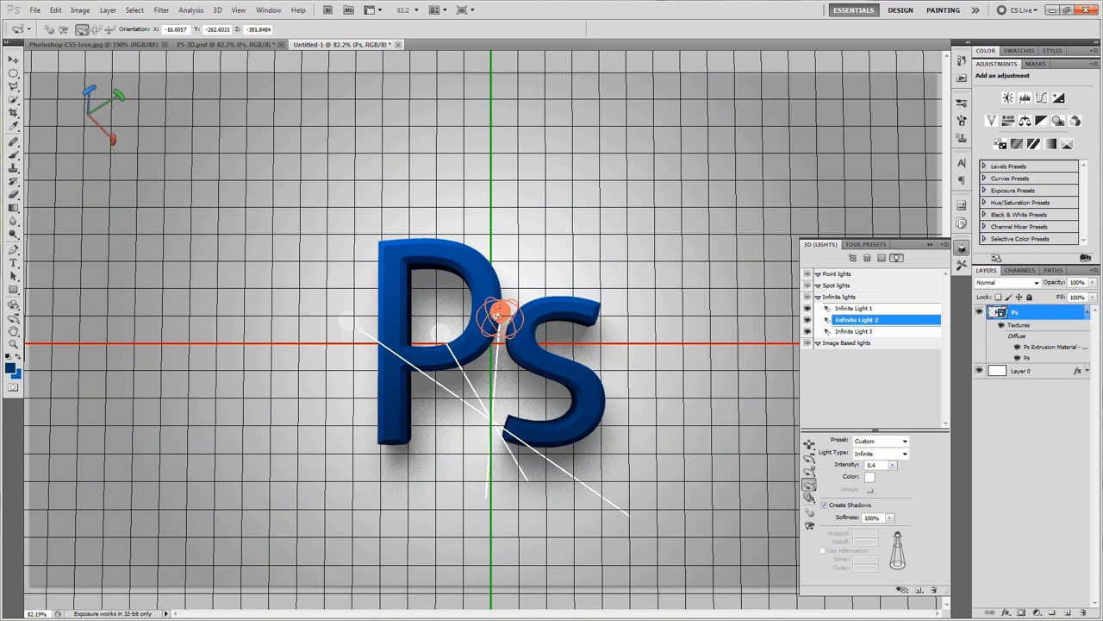
pyautogui.moveTo(499, 317); pyautogui.dragTo(431, 324)
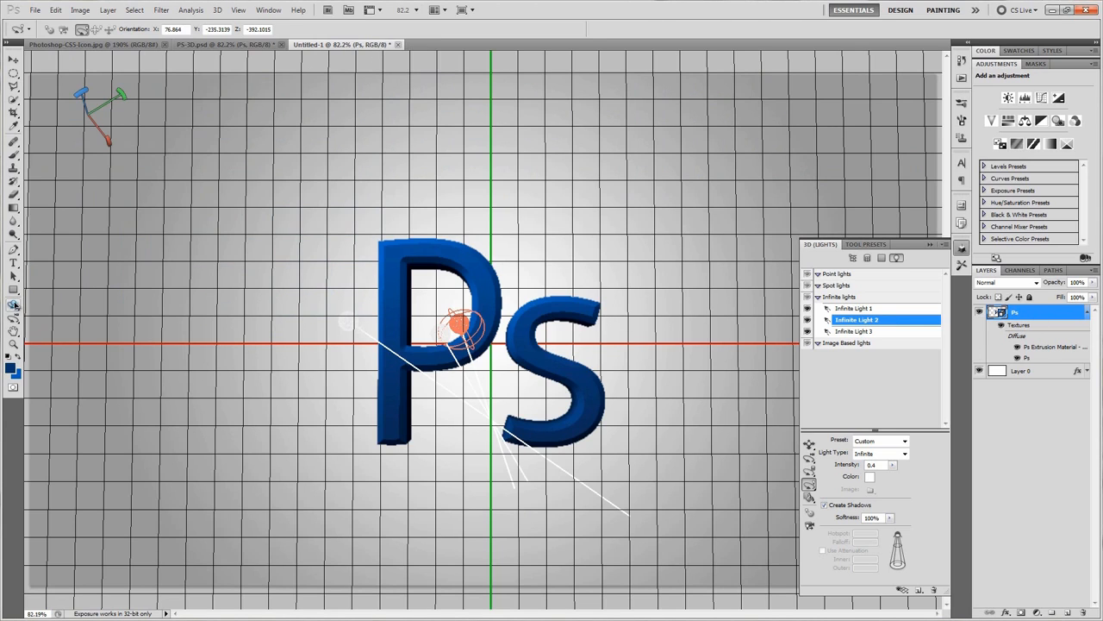
# Step: Slide the Ps object slightly toward the camera, to about Y 253.6, Z -740.3, and stop the draft render
pyautogui.moveTo(15, 305); pyautogui.dragTo(84, 342)
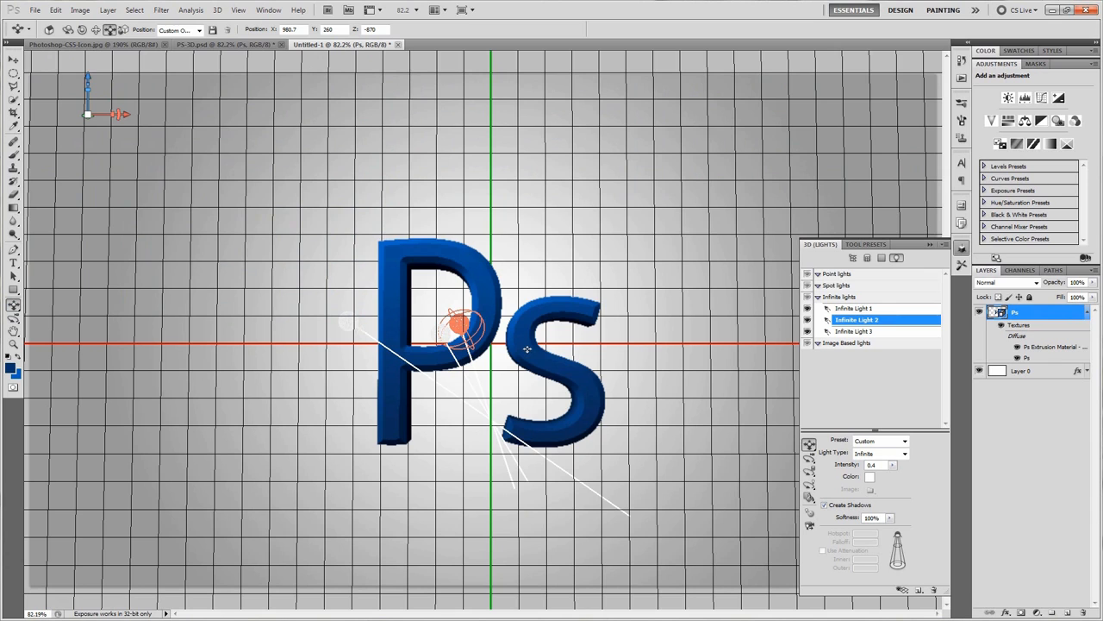
pyautogui.moveTo(527, 350); pyautogui.dragTo(528, 369)
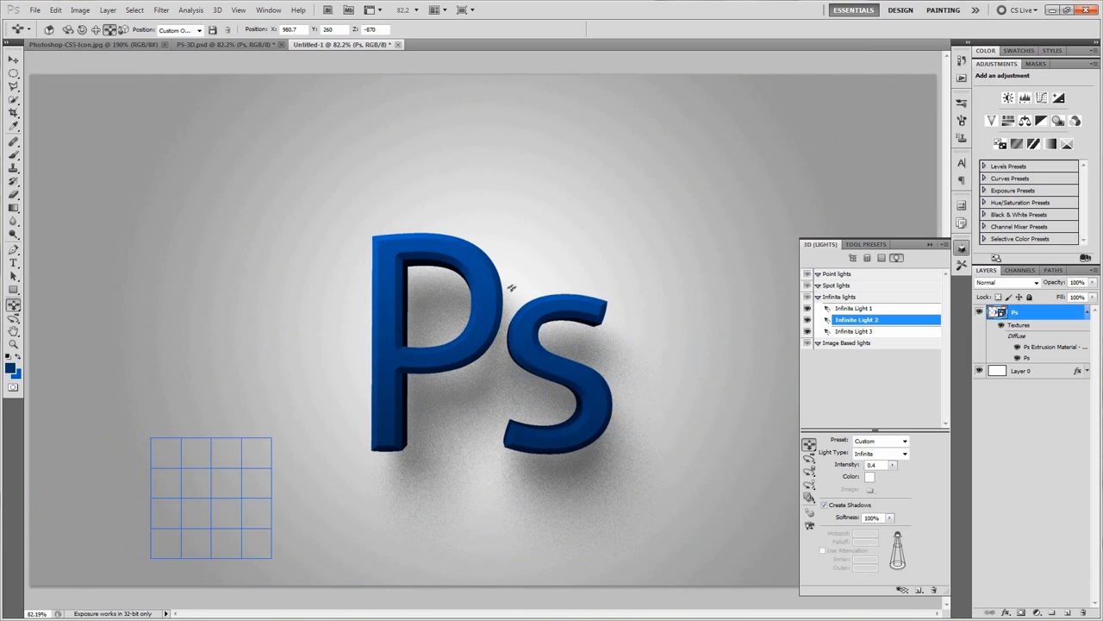
pyautogui.click(876, 320)
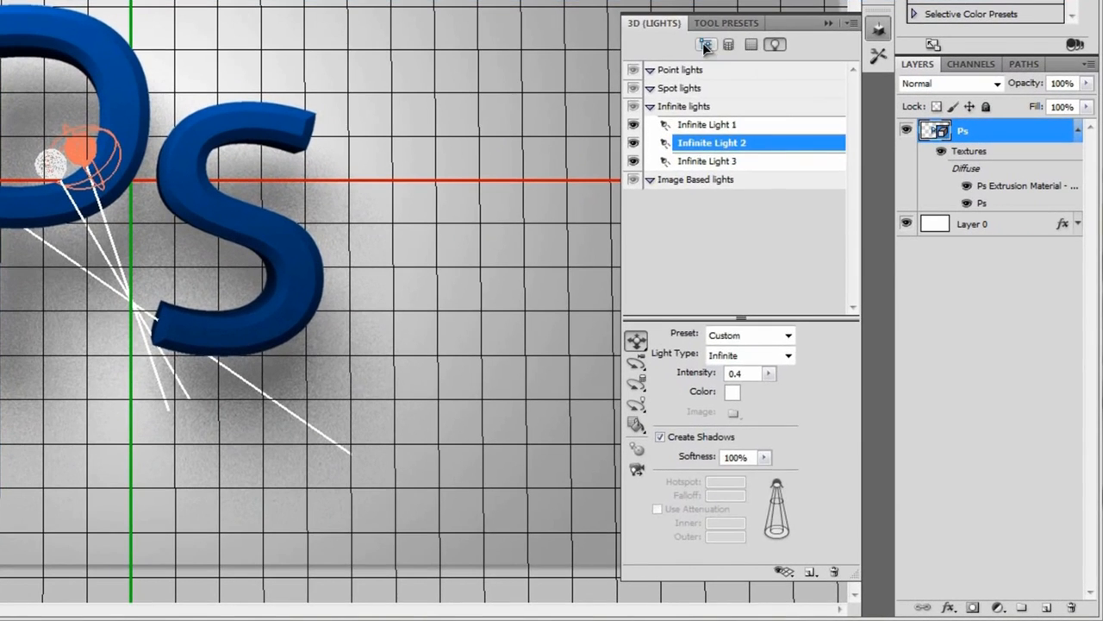
# Step: Set the 3D scene's render quality to Ray Traced Final and interrupt the render
pyautogui.click(854, 258)
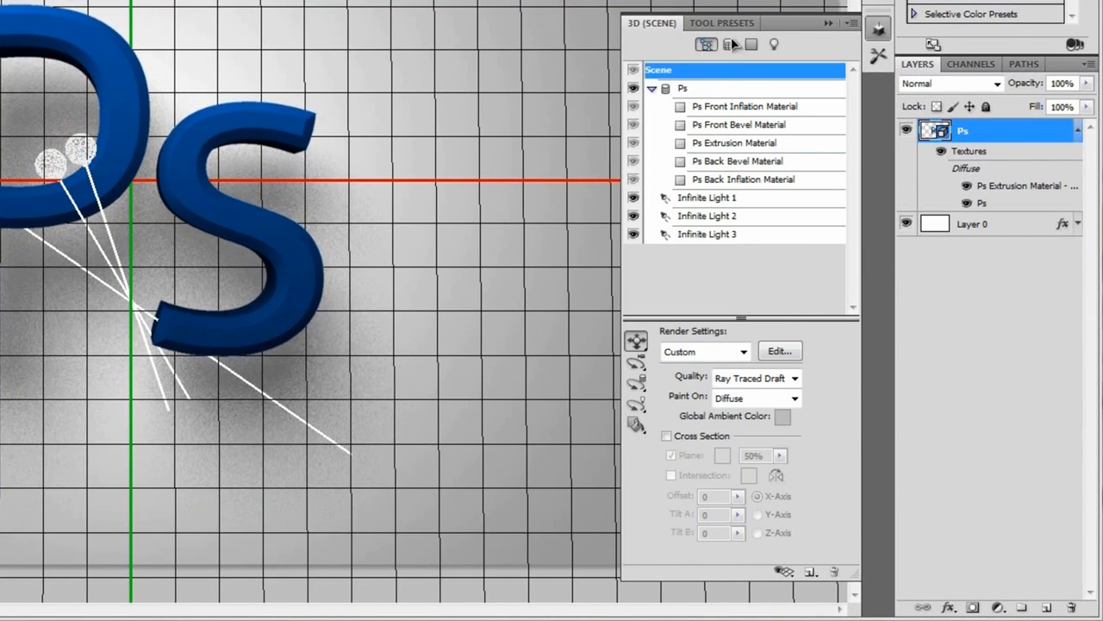
pyautogui.click(737, 379)
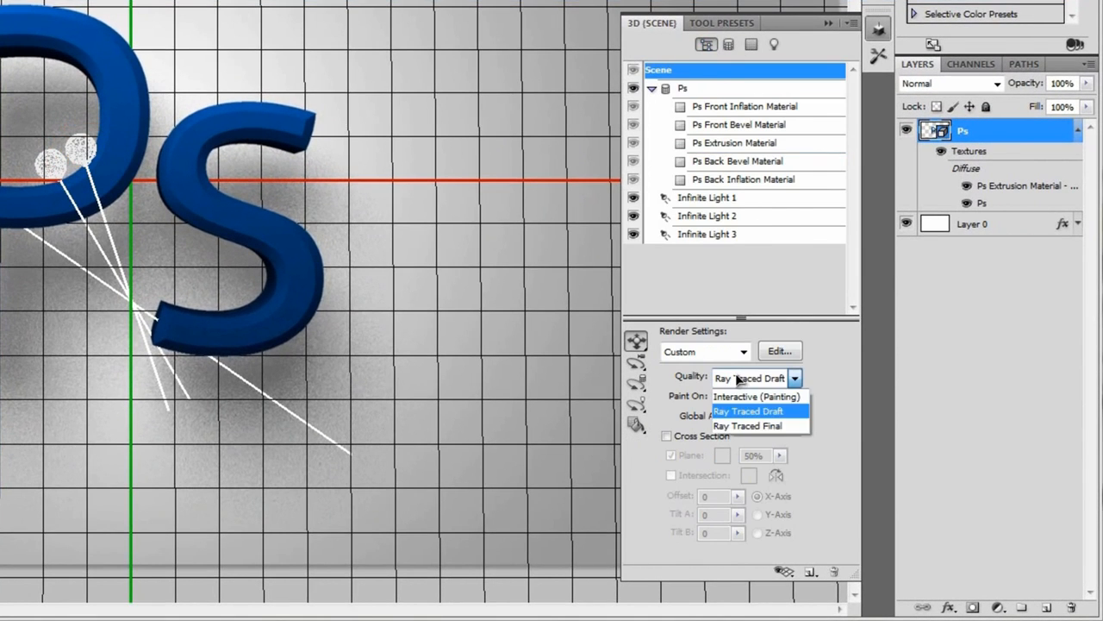
pyautogui.click(764, 428)
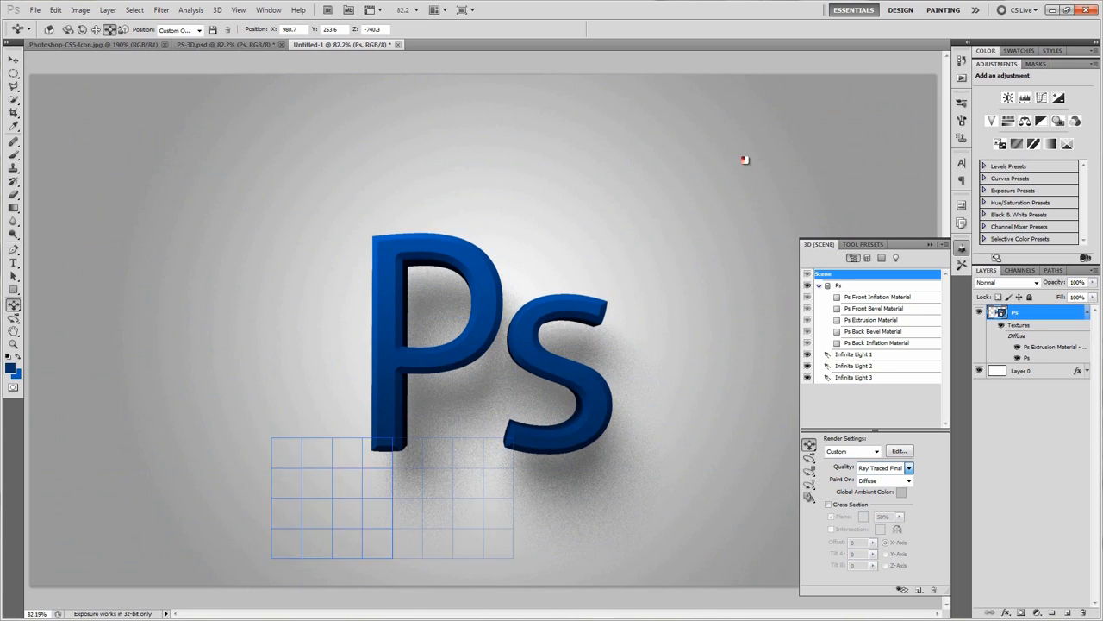
pyautogui.click(276, 9)
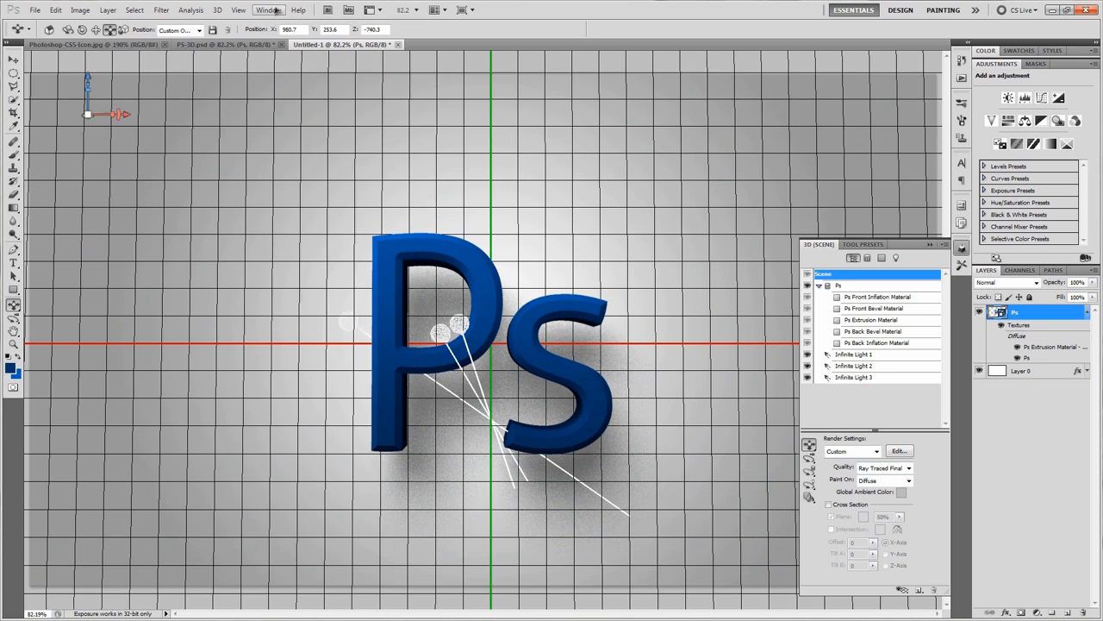
pyautogui.click(276, 11)
# Step: Hide the 3D overlays with the Move tool, look over the file saving options and return to the Ps layer
pyautogui.click(15, 61)
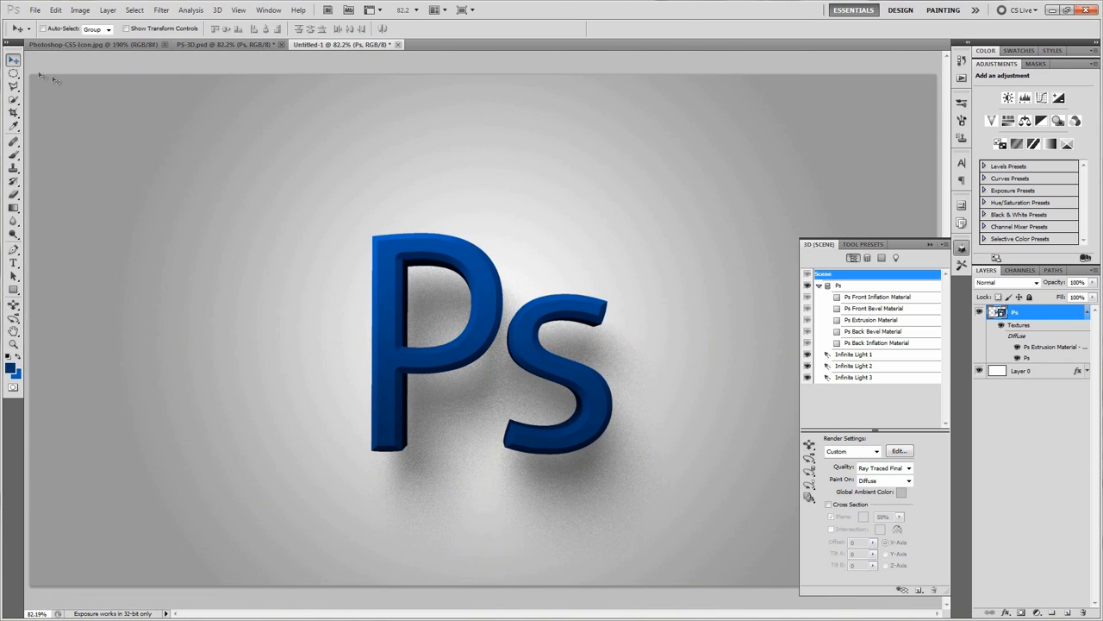
pyautogui.click(34, 10)
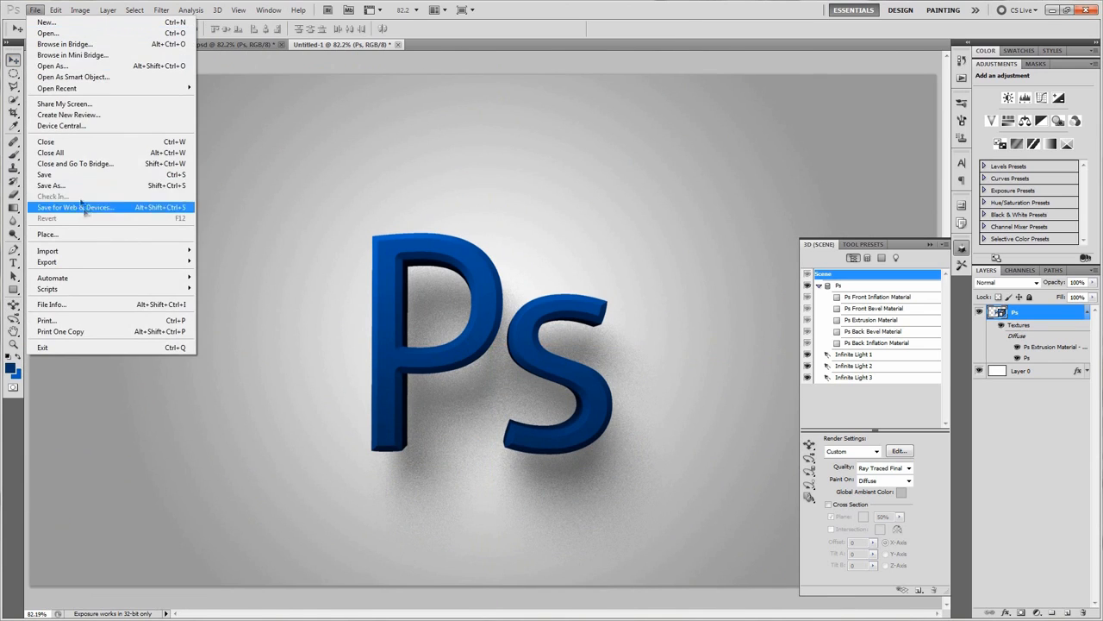
pyautogui.click(1039, 314)
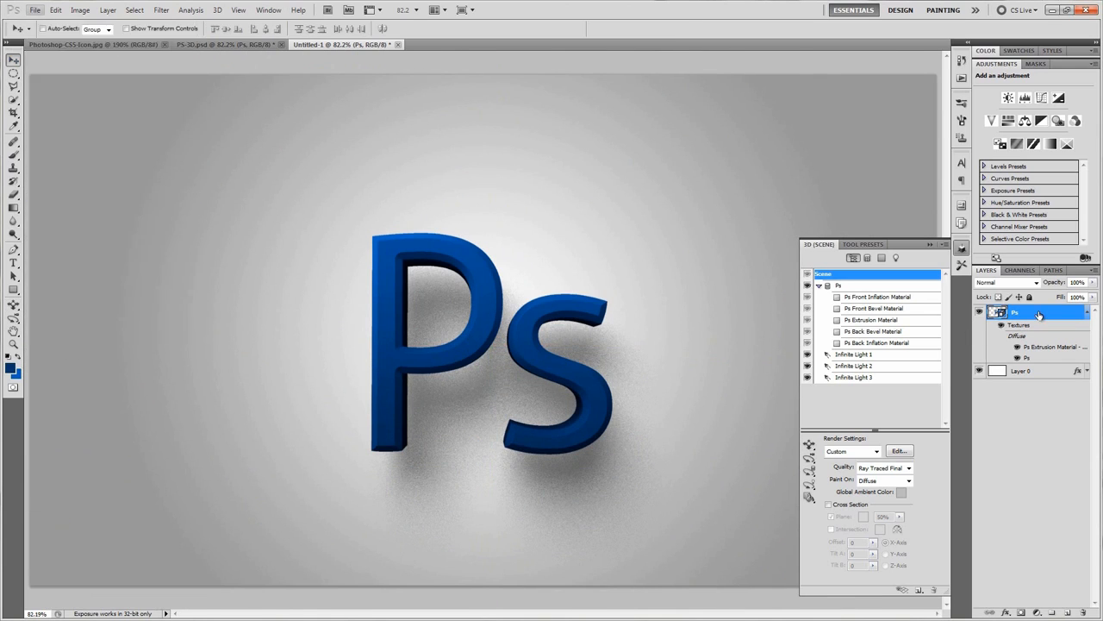